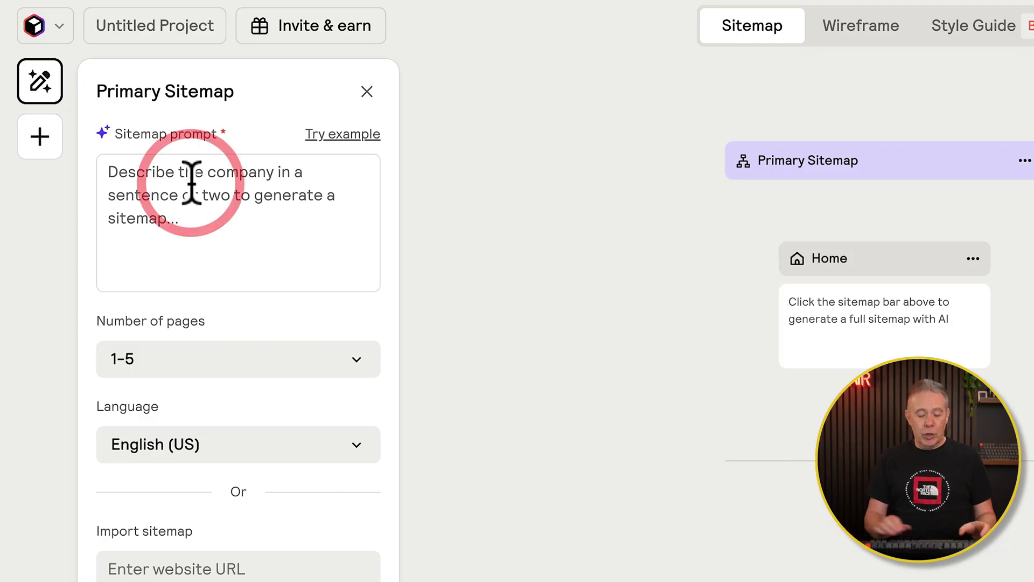
Step: Generate a 1–5 page English (UK) sitemap for a high class landscape gardening company website whose images convey the quality of services available
type("A high class landscape gardening company website. The key aspect should be the images conveying the quality of services available.")
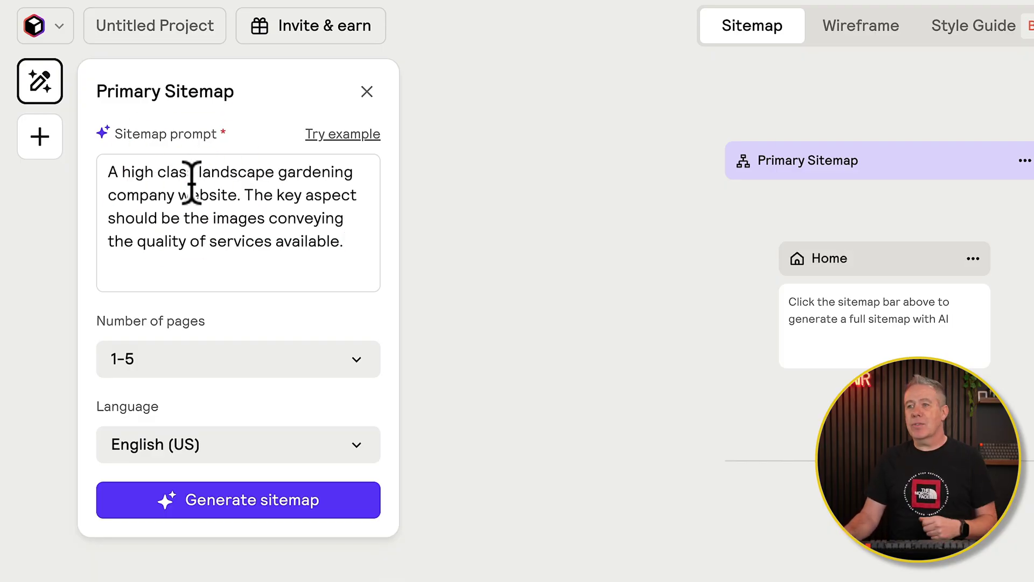
left_click(265, 441)
left_click(230, 197)
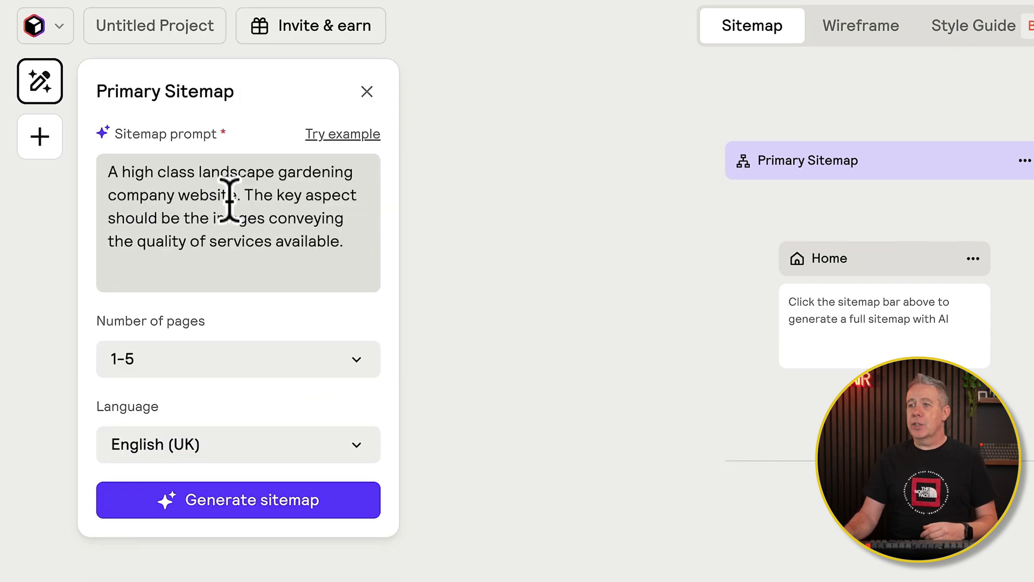
left_click(207, 500)
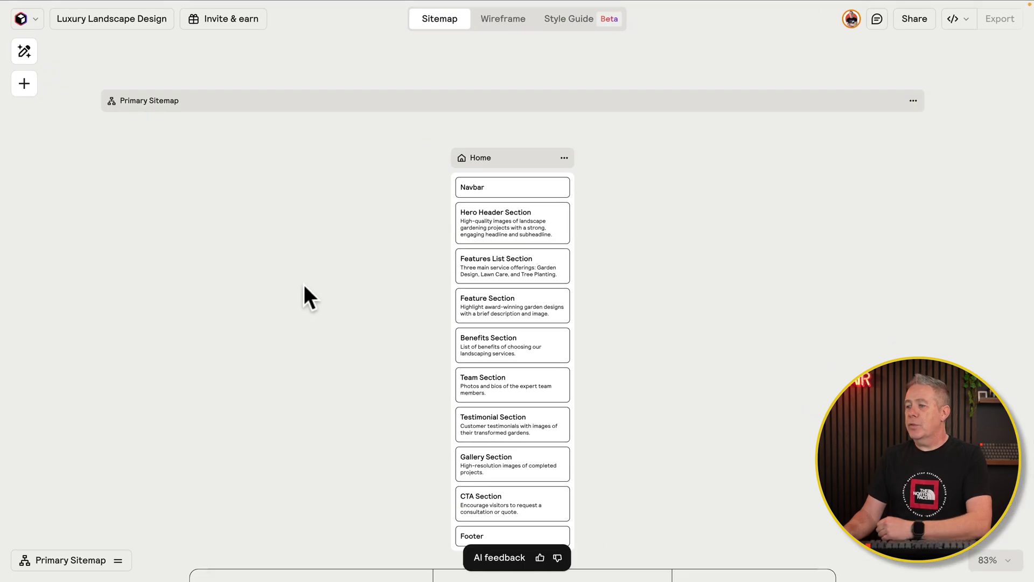
Step: Review the generated sitemap's pages and sections, from Home down to the child pages and back to Home
scroll(303, 284, "down", 10)
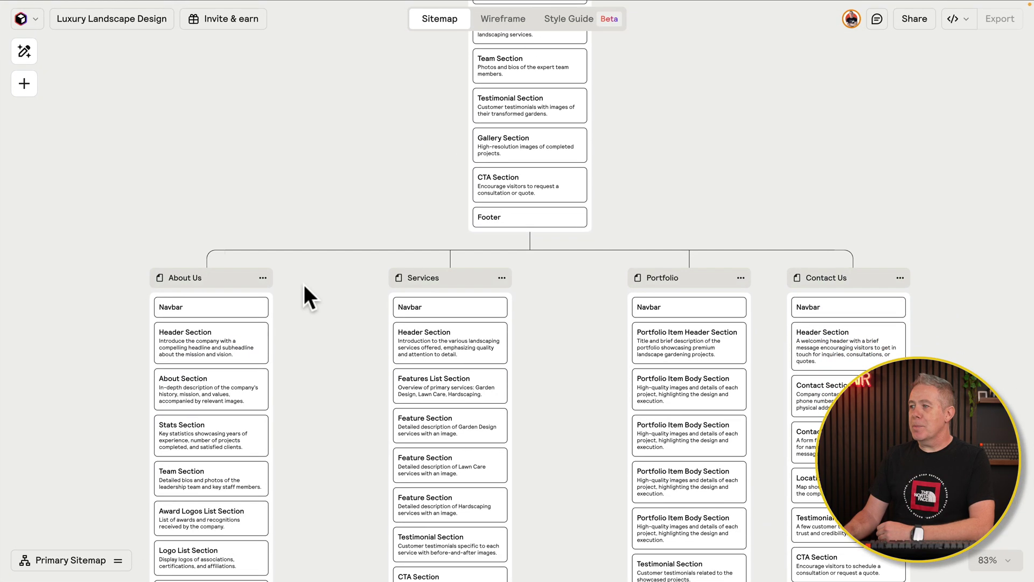
scroll(304, 285, "down", 5)
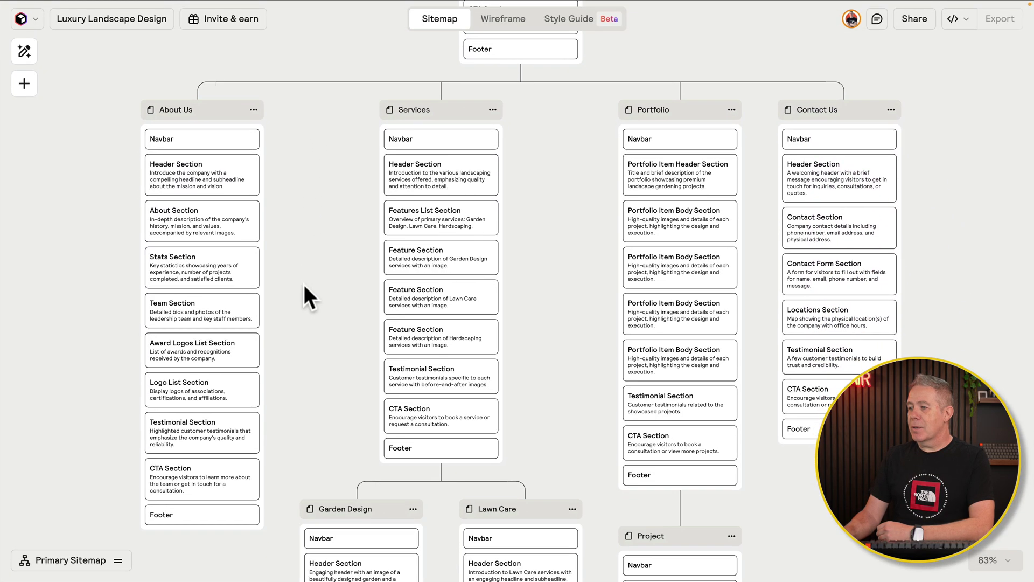
scroll(304, 285, "down", 6)
scroll(304, 284, "up", 6)
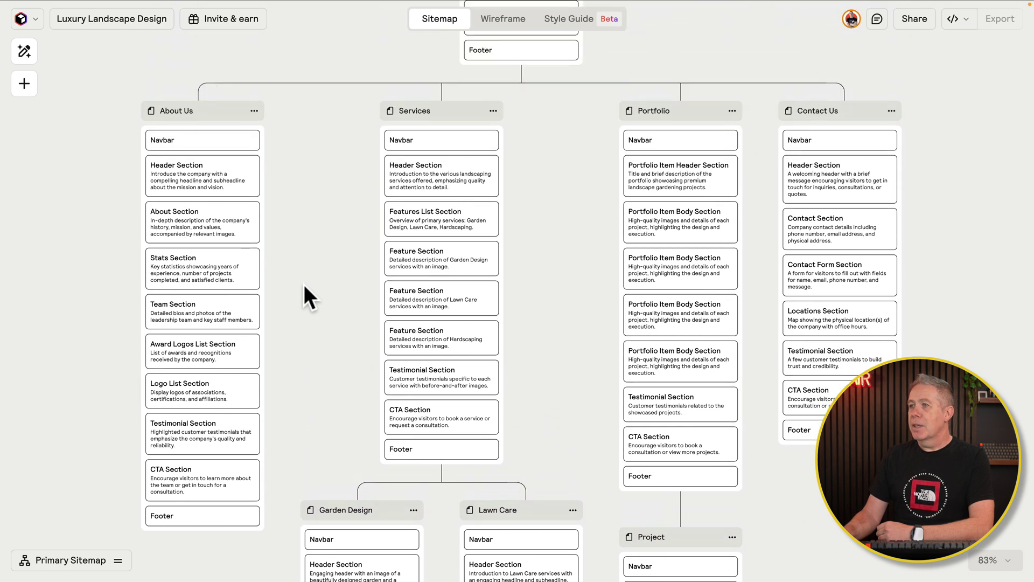
scroll(304, 284, "up", 12)
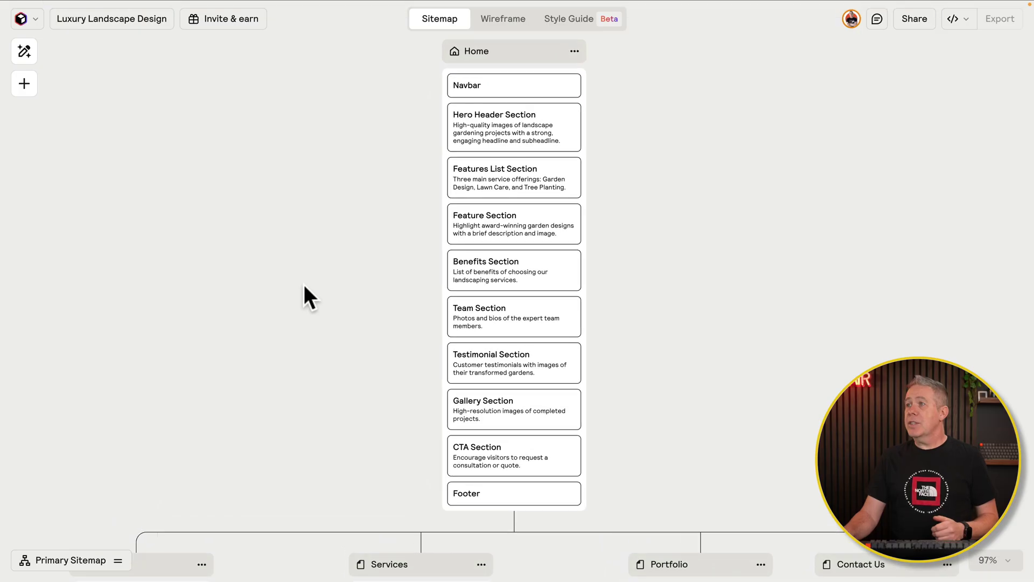
scroll(303, 284, "up", 1)
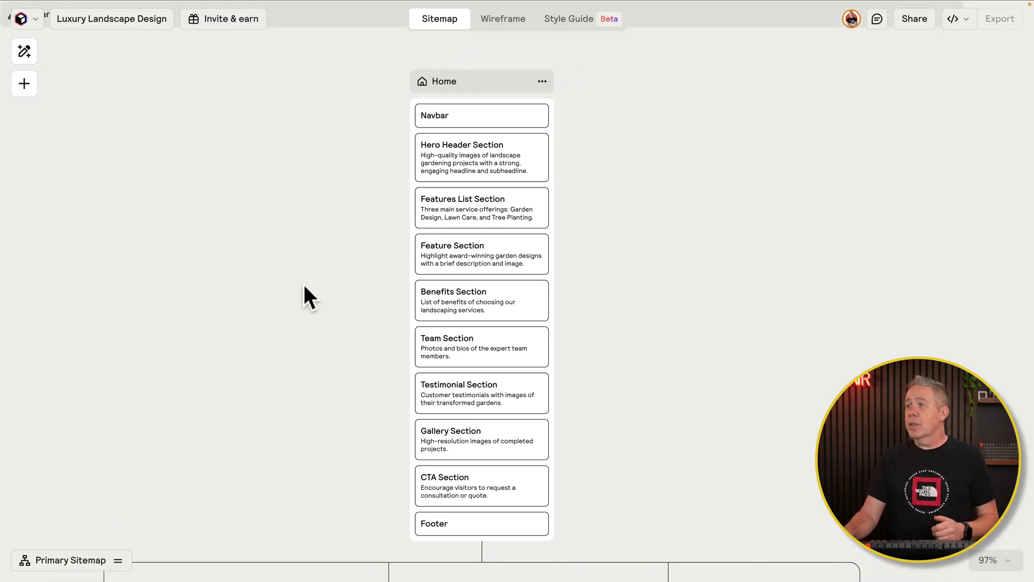
scroll(304, 284, "up", 1)
Step: Inspect the Home page's global Navbar section, including its empty description field
left_click(483, 123)
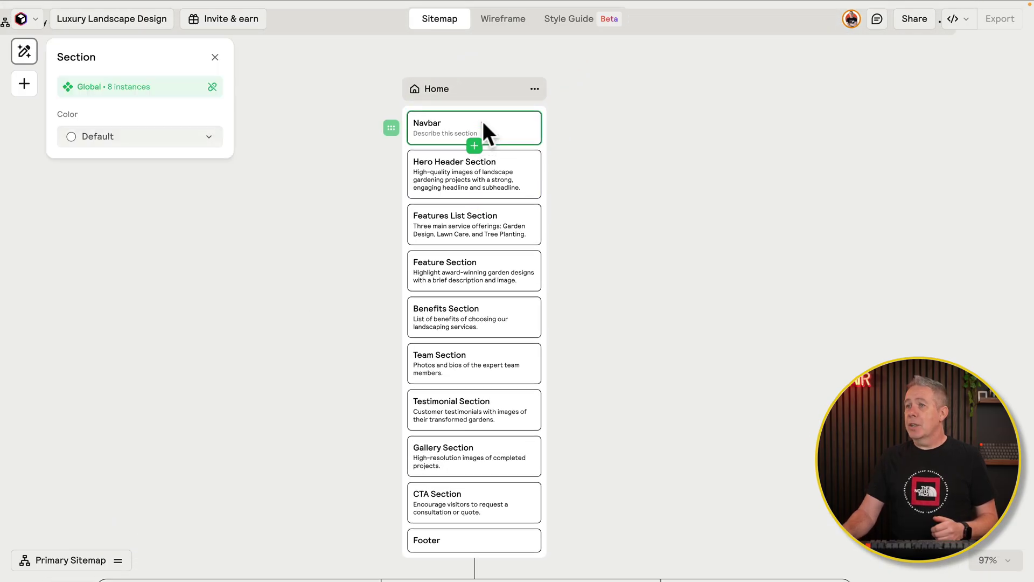
left_click(483, 124)
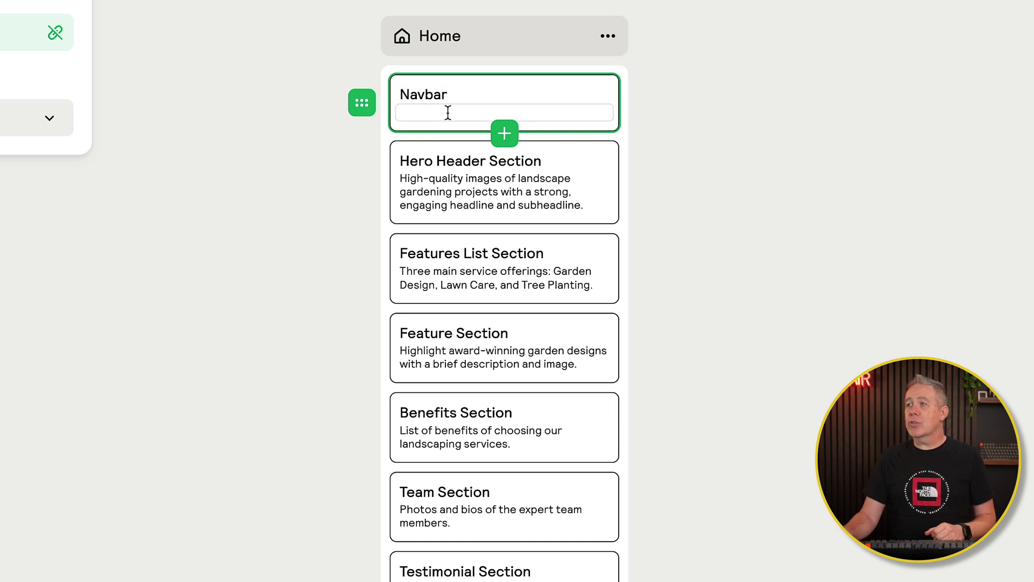
left_click(357, 103)
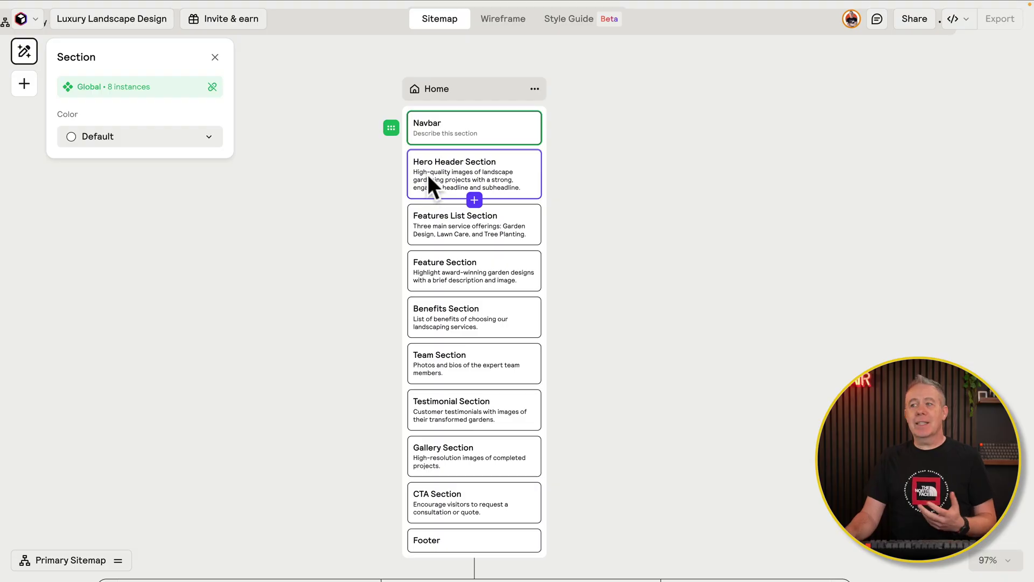
Step: Add a Benefits section directly below the Hero Header Section on the Home page
left_click_drag(431, 180, 450, 170)
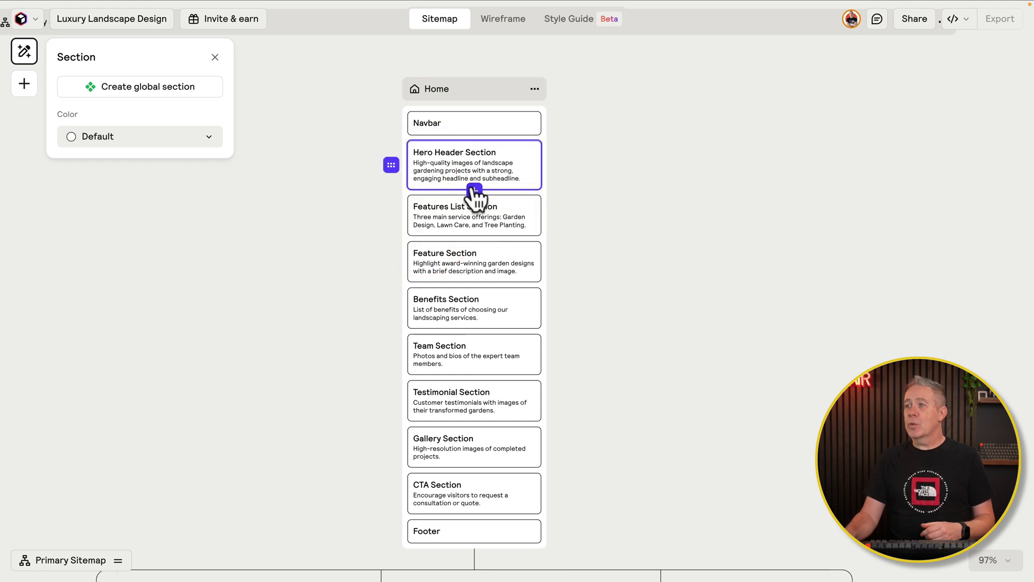
left_click(476, 190)
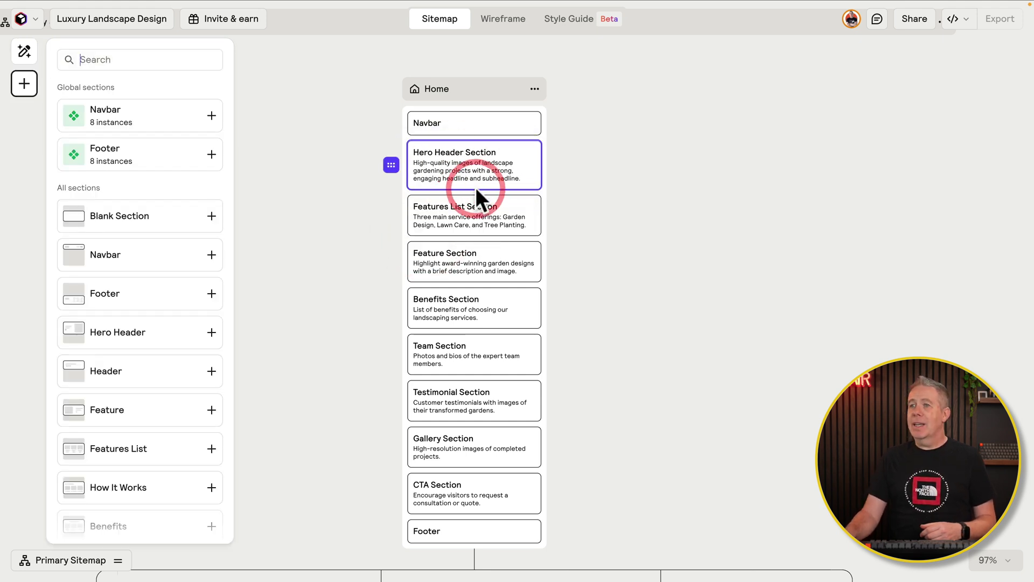
scroll(134, 431, "down", 3)
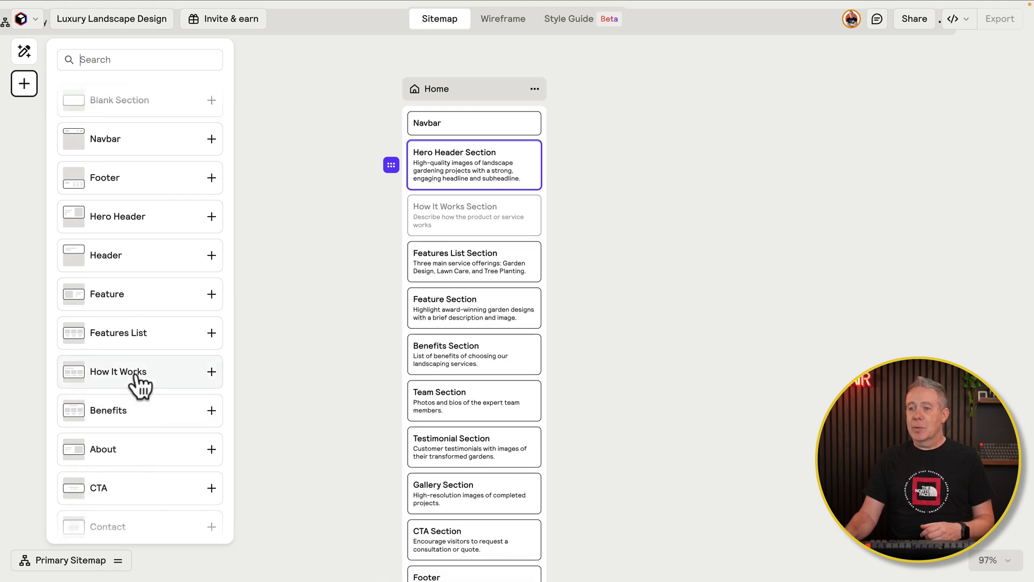
left_click(138, 417)
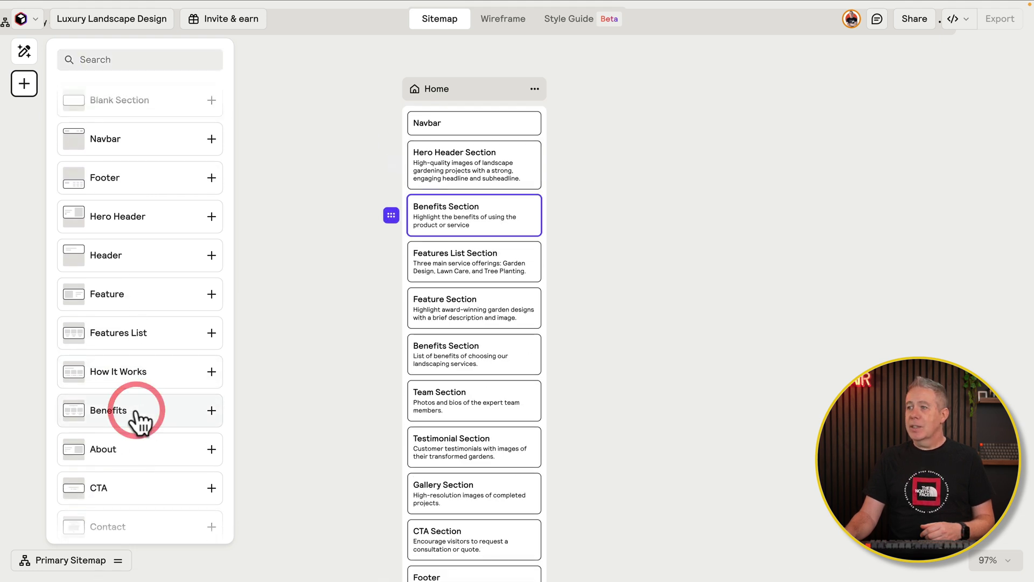
Step: Move the newly added Benefits section below the Features List Section and delete it
double_click(454, 208)
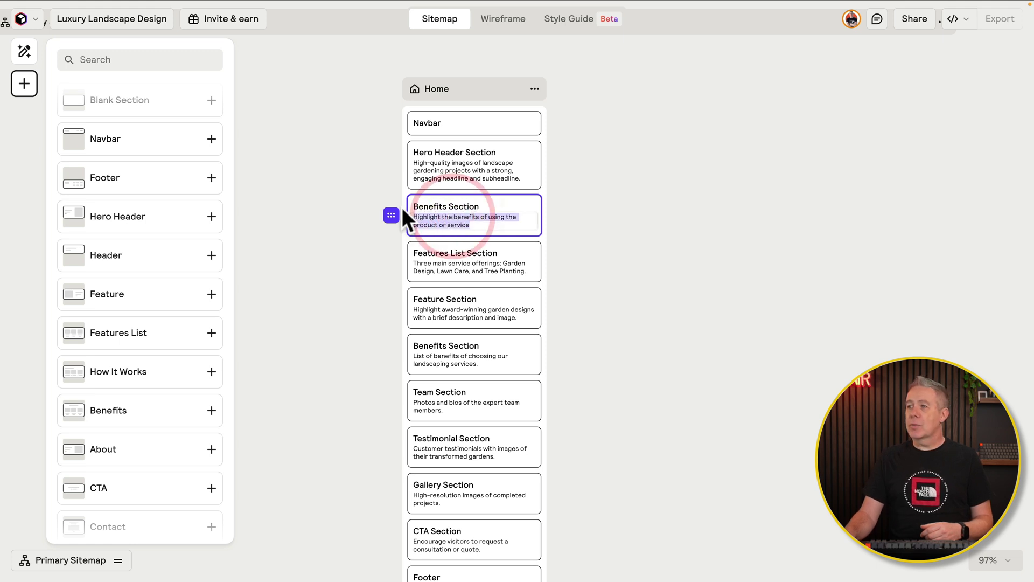
left_click_drag(393, 215, 393, 263)
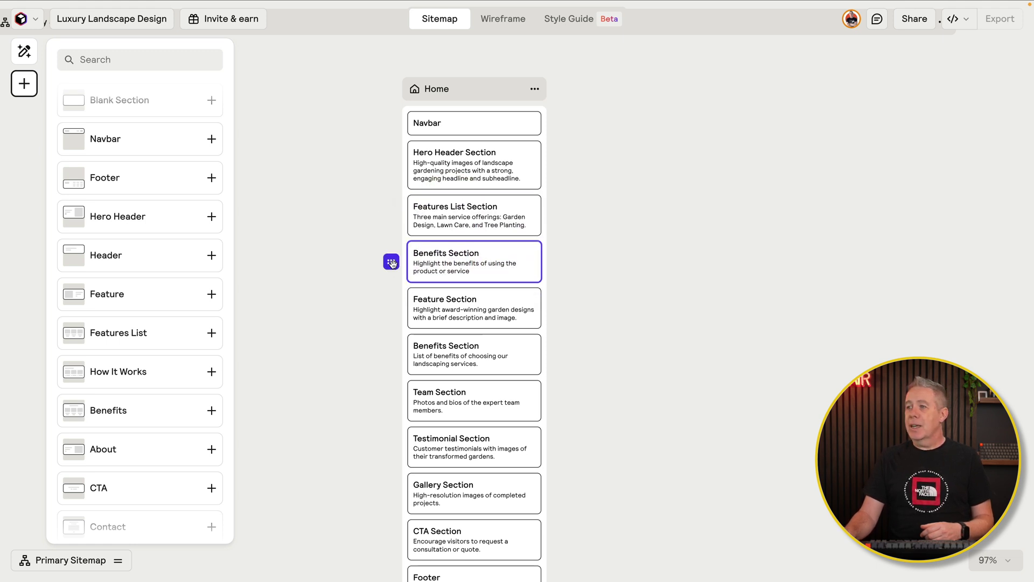
key("Delete")
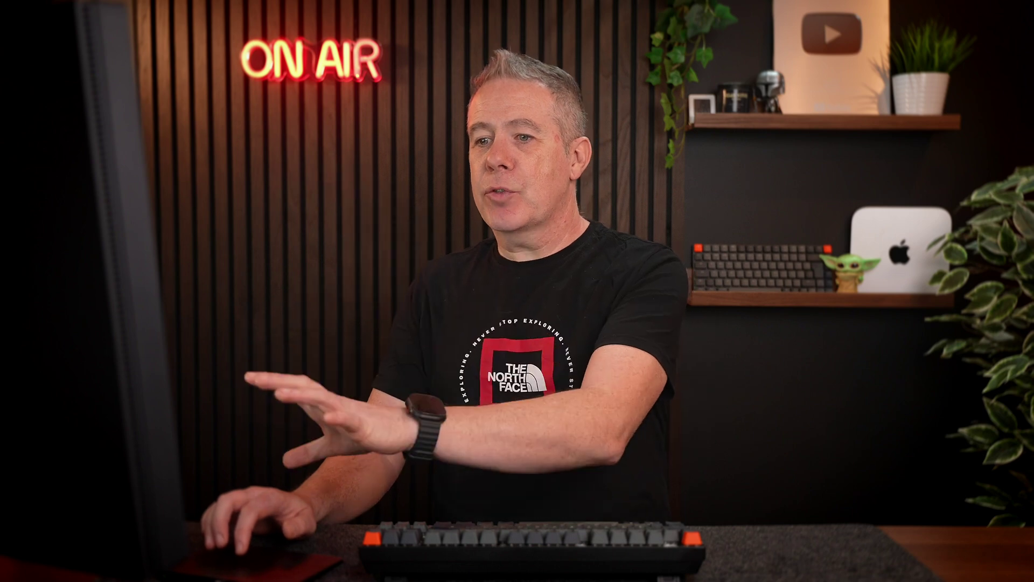
Step: Generate the wireframes from the sitemap and bring the Home page's hero header into close view
left_click(509, 24)
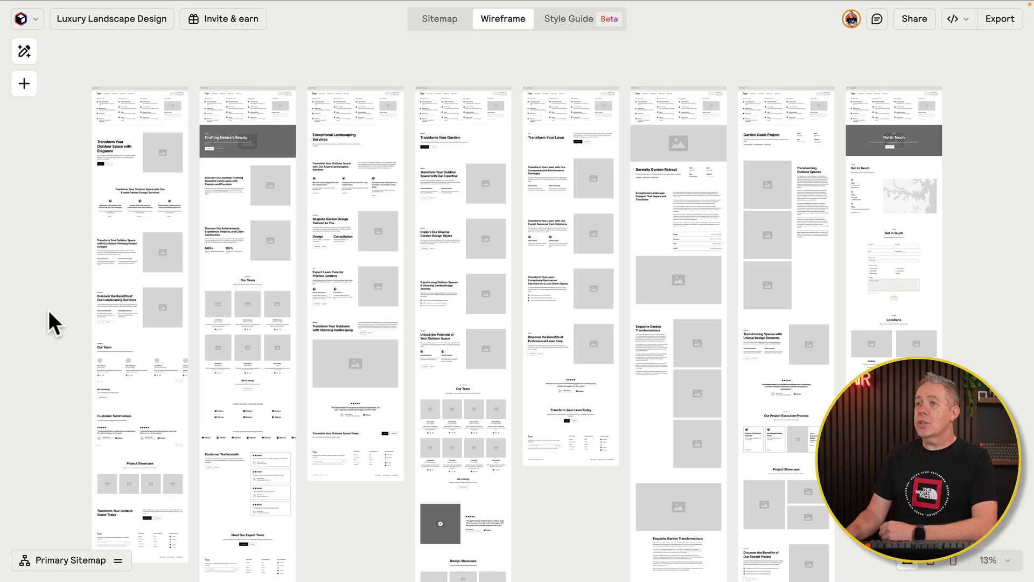
scroll(48, 311, "up", 10)
scroll(48, 310, "up", 7)
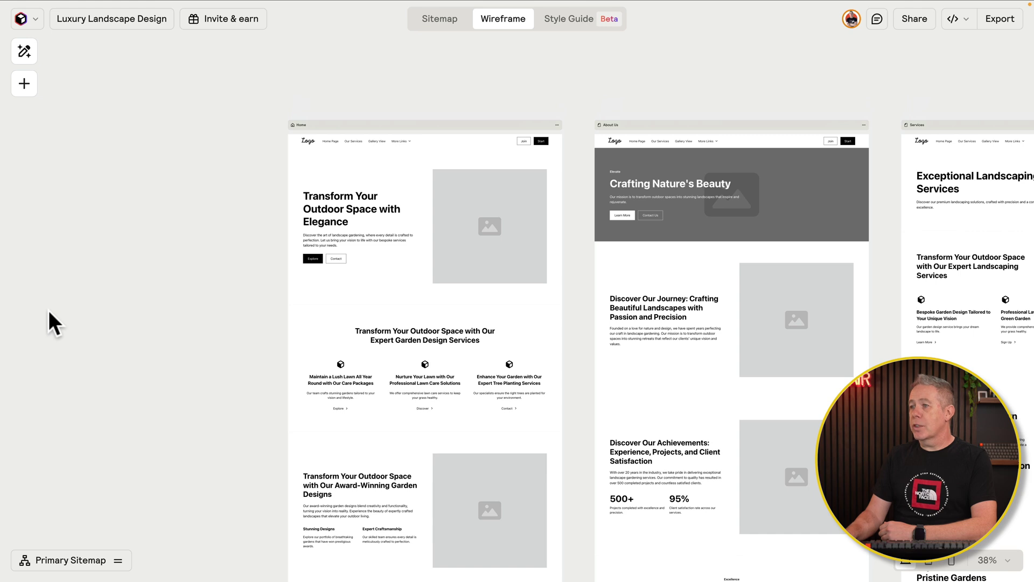
scroll(48, 310, "up", 5)
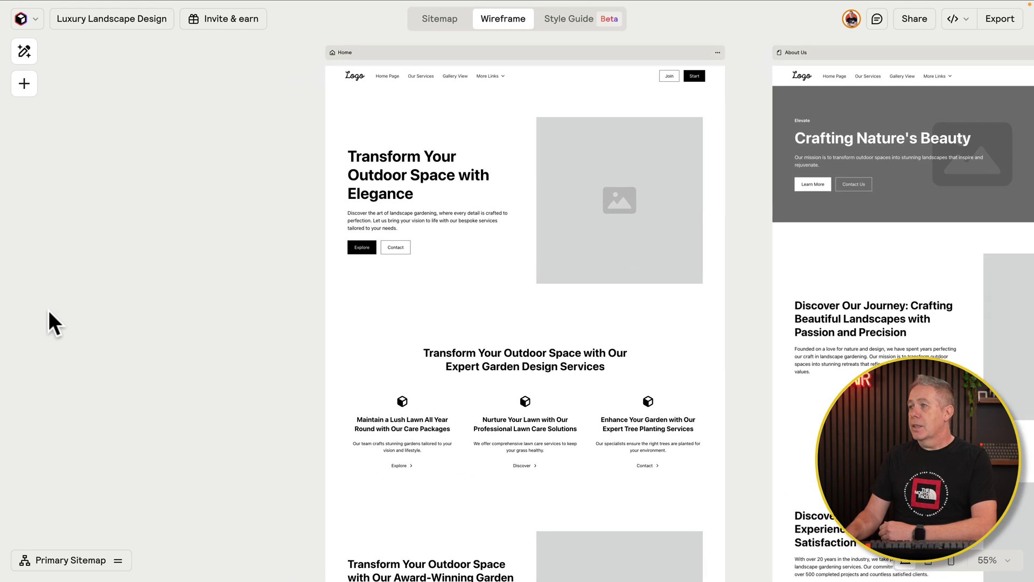
scroll(48, 310, "right", 3)
scroll(48, 310, "right", 2)
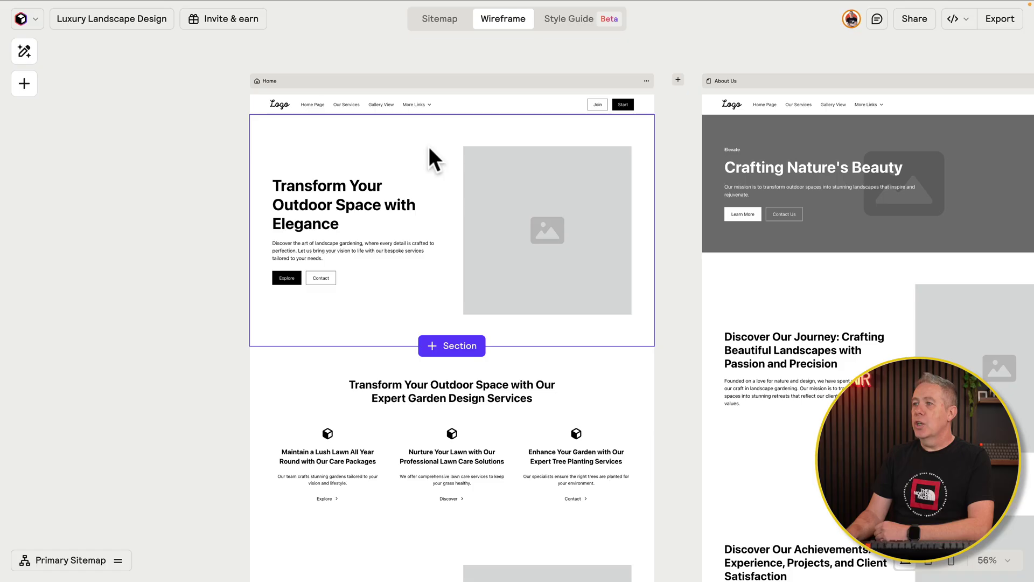
Step: Try the Card style on the Home page's hero header and return it to Normal
left_click(429, 147)
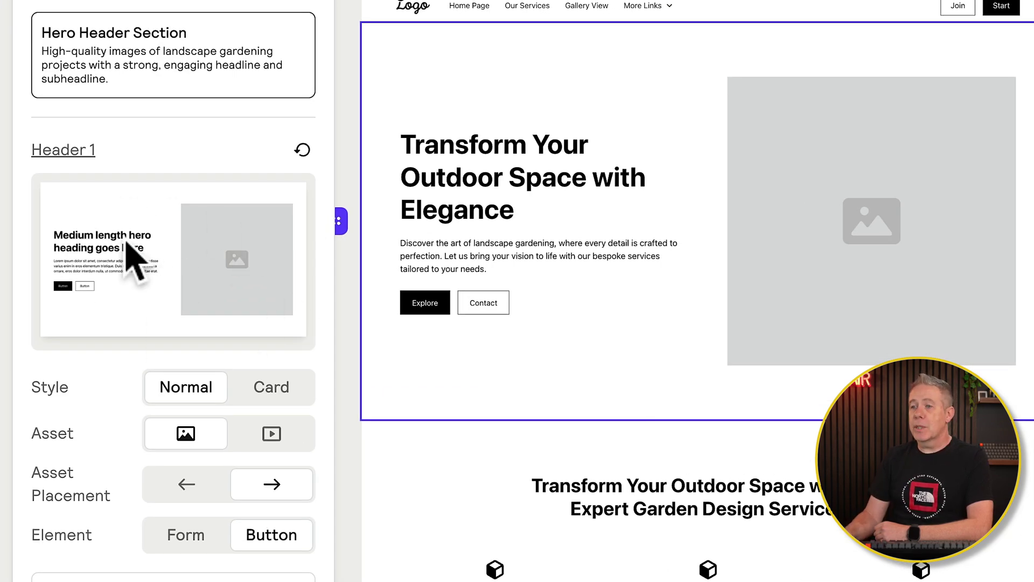
left_click(287, 388)
left_click(195, 393)
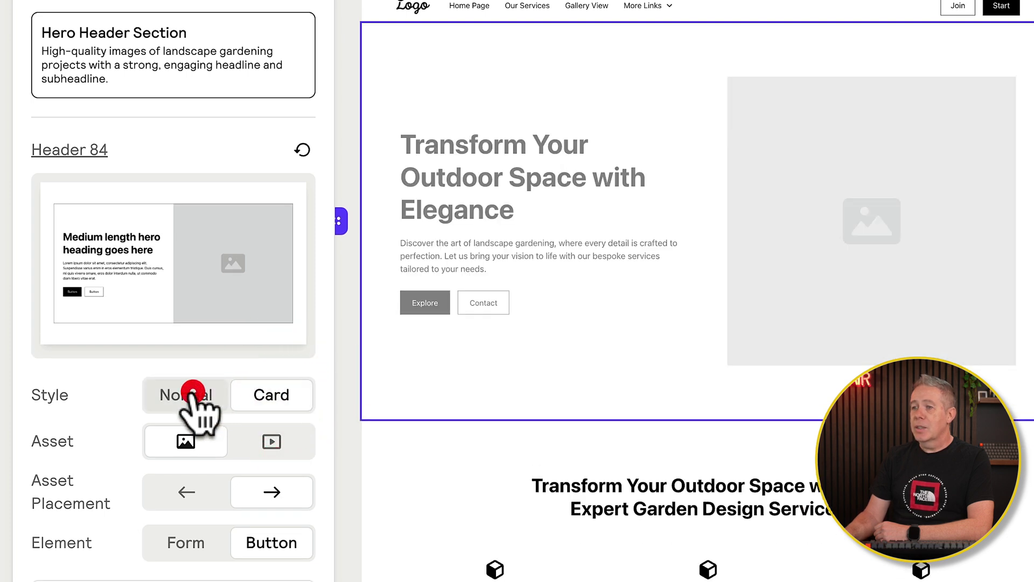
Step: Try a video asset and left asset placement on the hero header, restoring the image asset and right placement
left_click(274, 435)
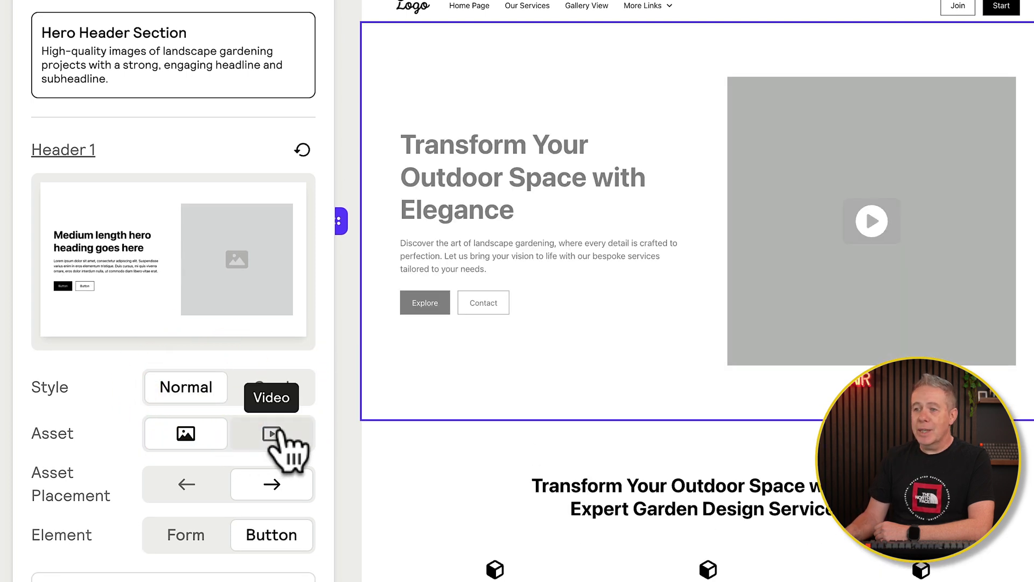
left_click(276, 434)
left_click(199, 440)
left_click(188, 486)
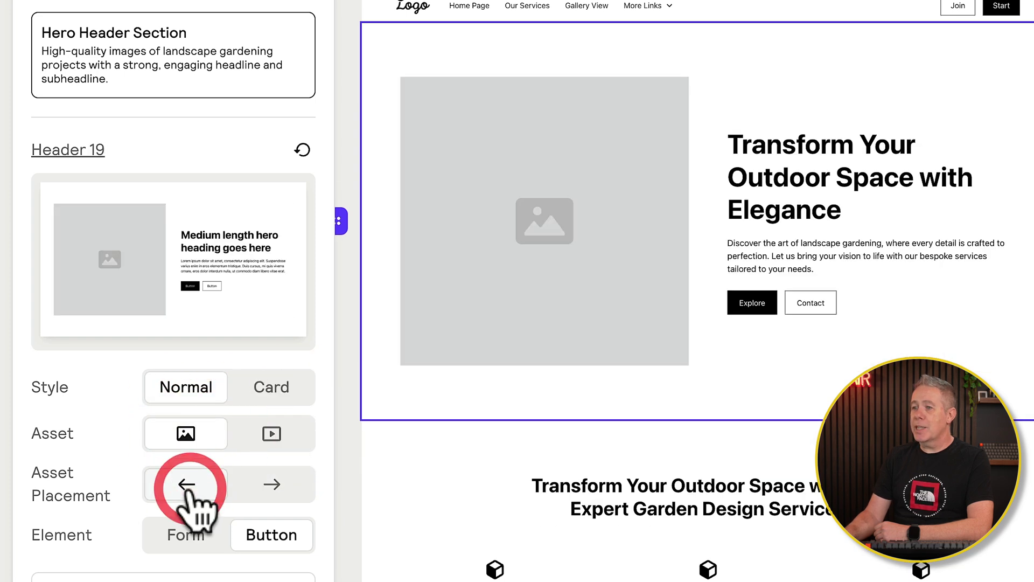
left_click(273, 492)
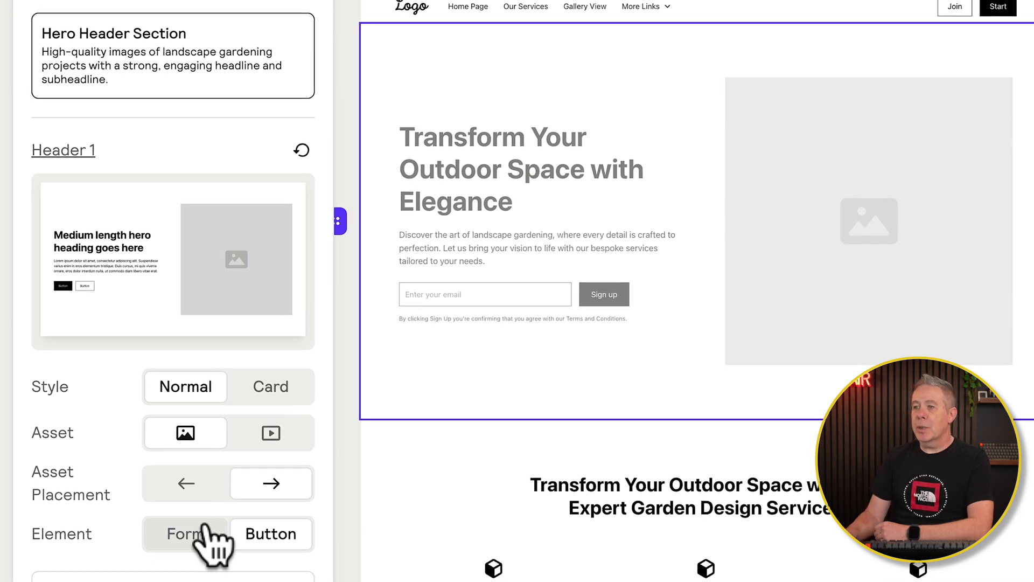
Step: Change the hero header's element to Form and regenerate its copy from the existing section title and description
left_click(205, 534)
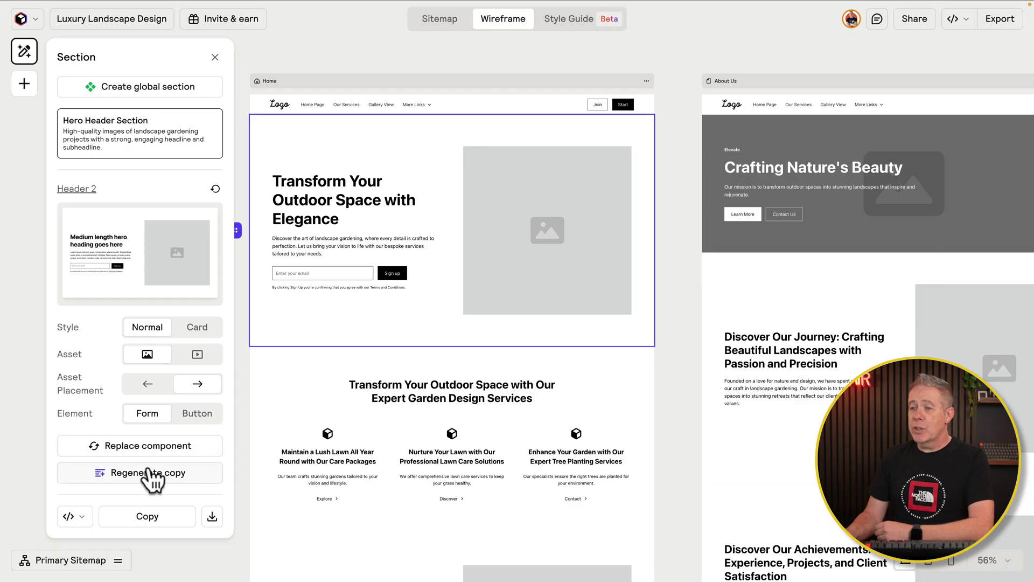
left_click(150, 473)
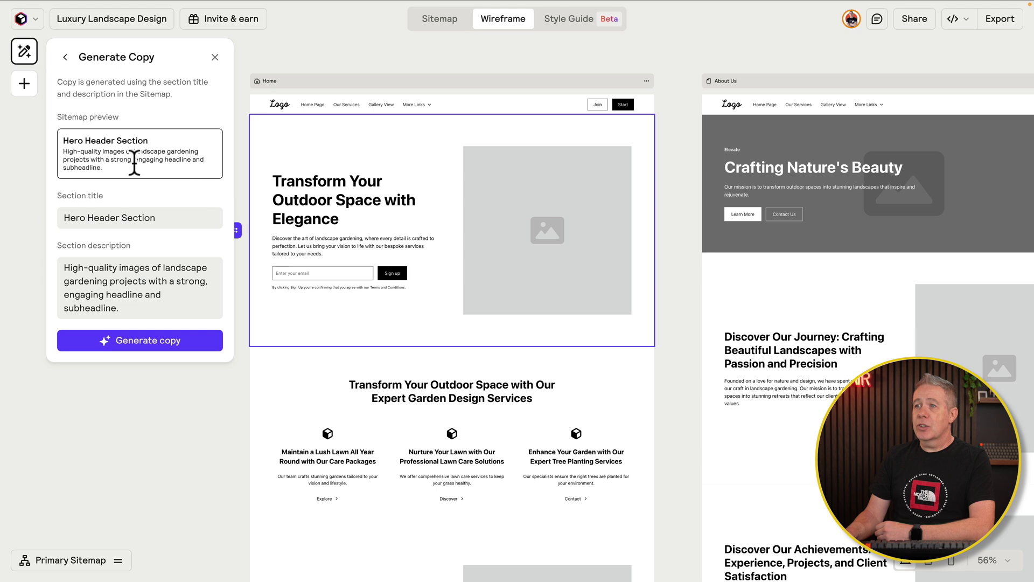
left_click(144, 346)
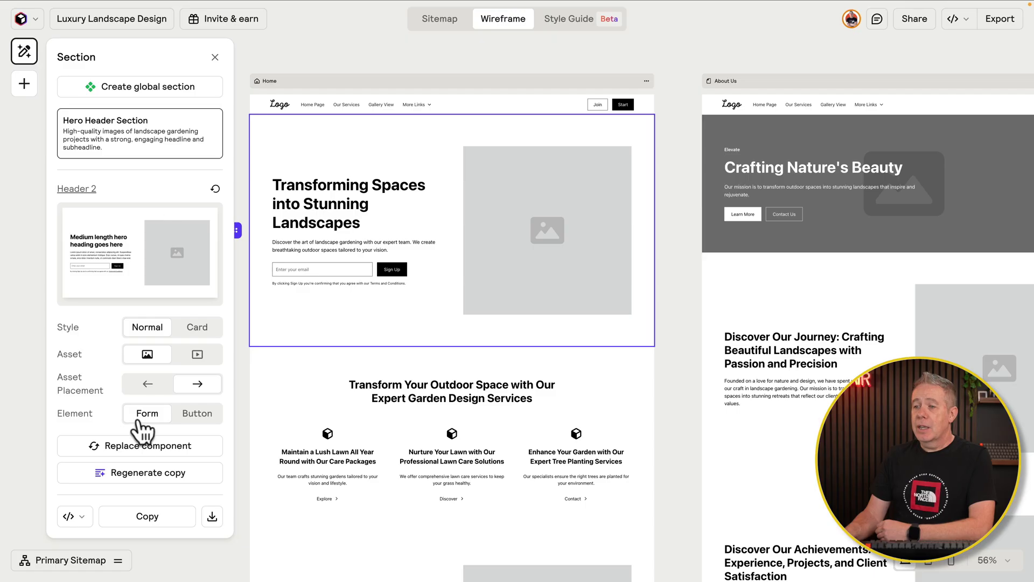
Step: Replace the Home page's hero header component with the suggested Header 71
left_click(142, 449)
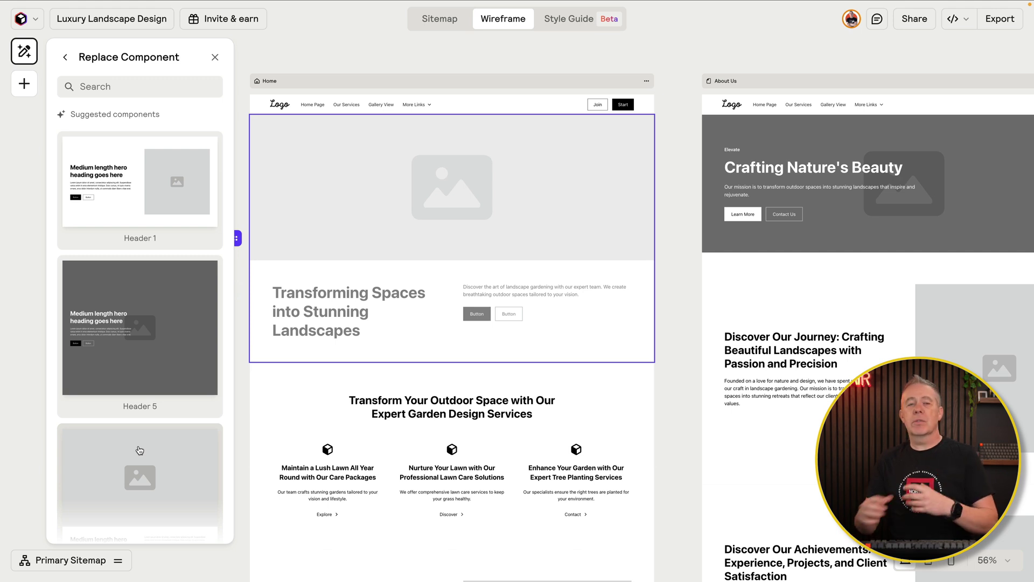
scroll(140, 450, "down", 10)
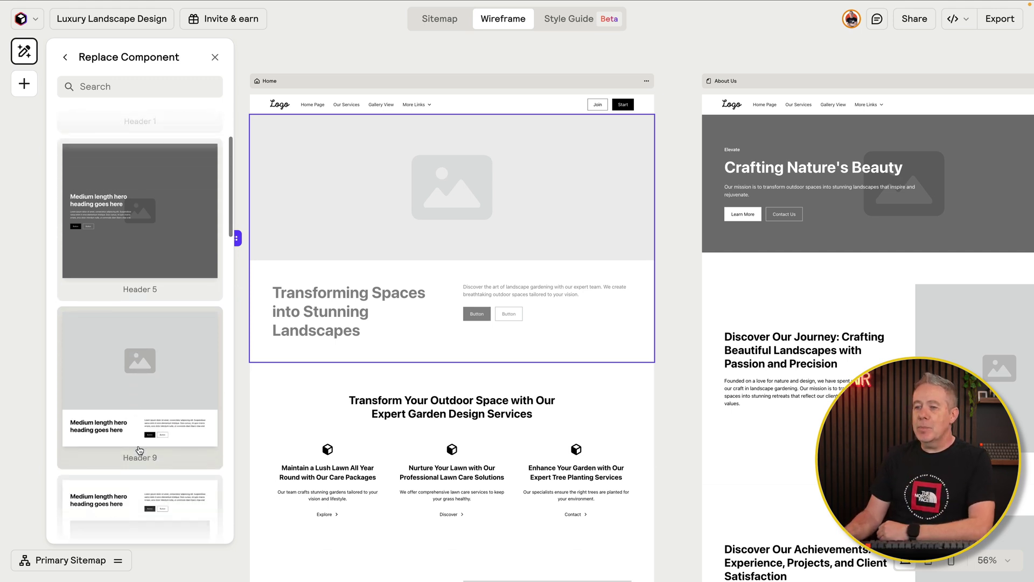
scroll(140, 450, "down", 6)
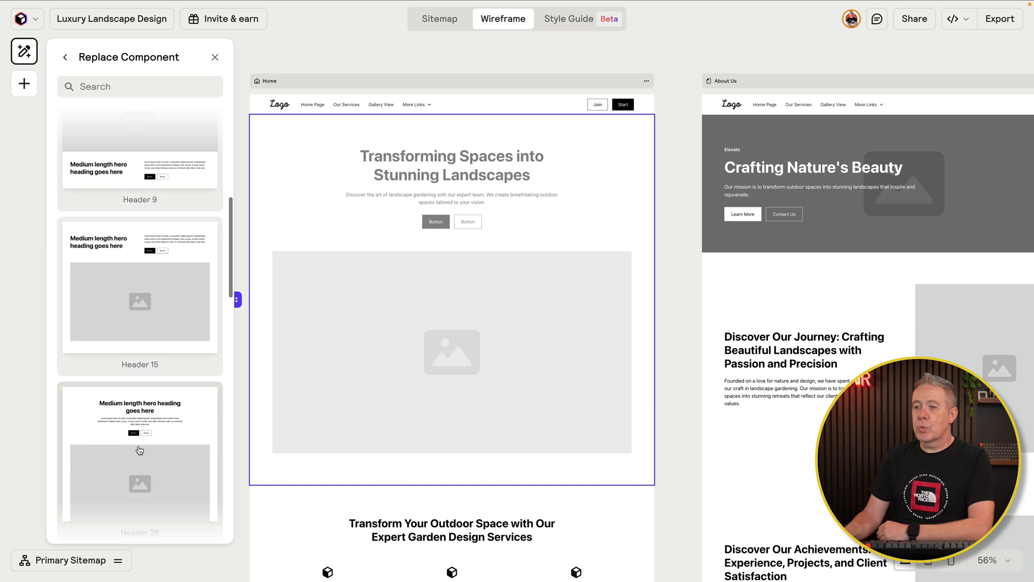
scroll(139, 450, "down", 5)
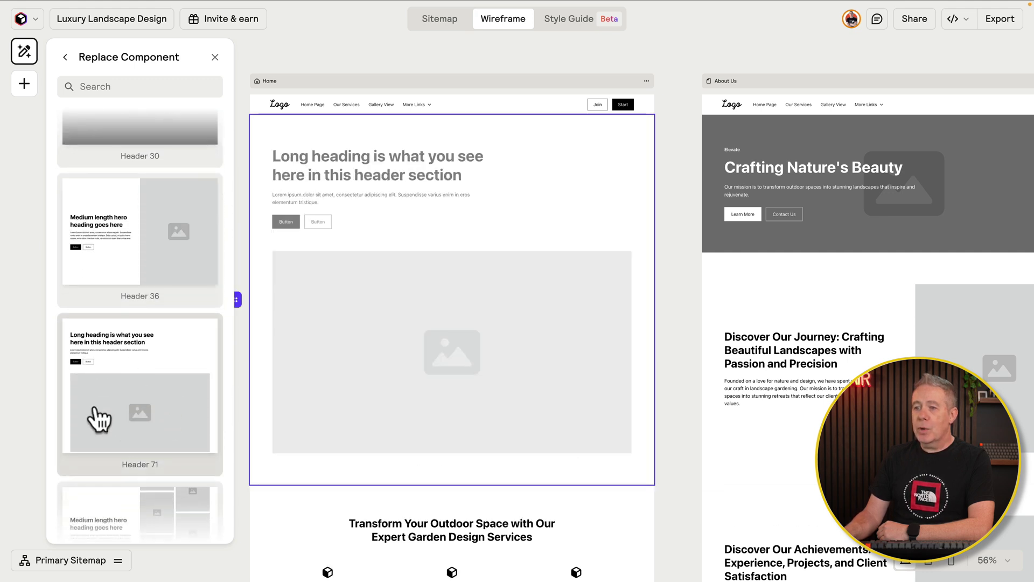
left_click(125, 405)
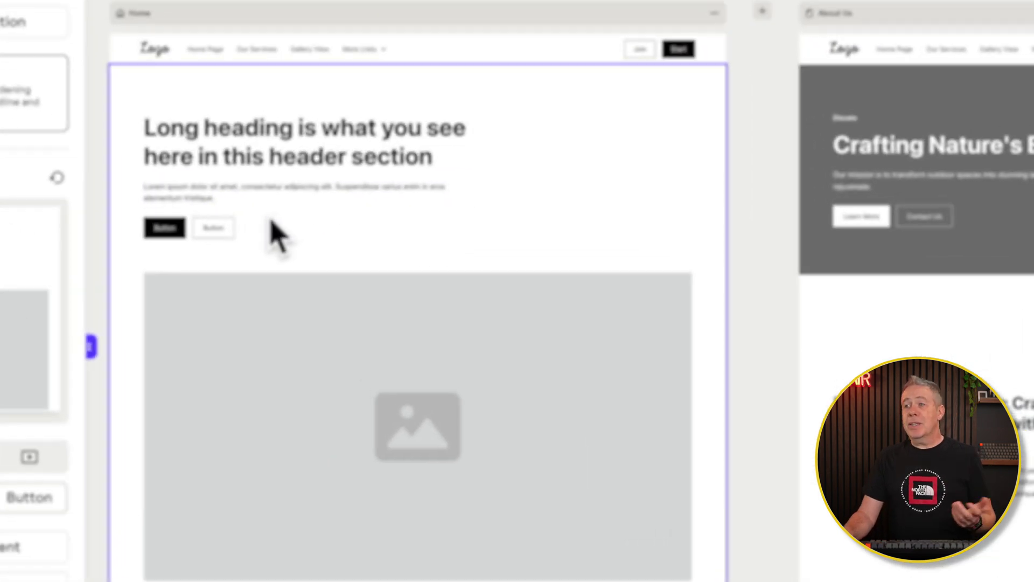
Step: Remove the second, outlined button from the Home page's hero header
left_click(186, 230)
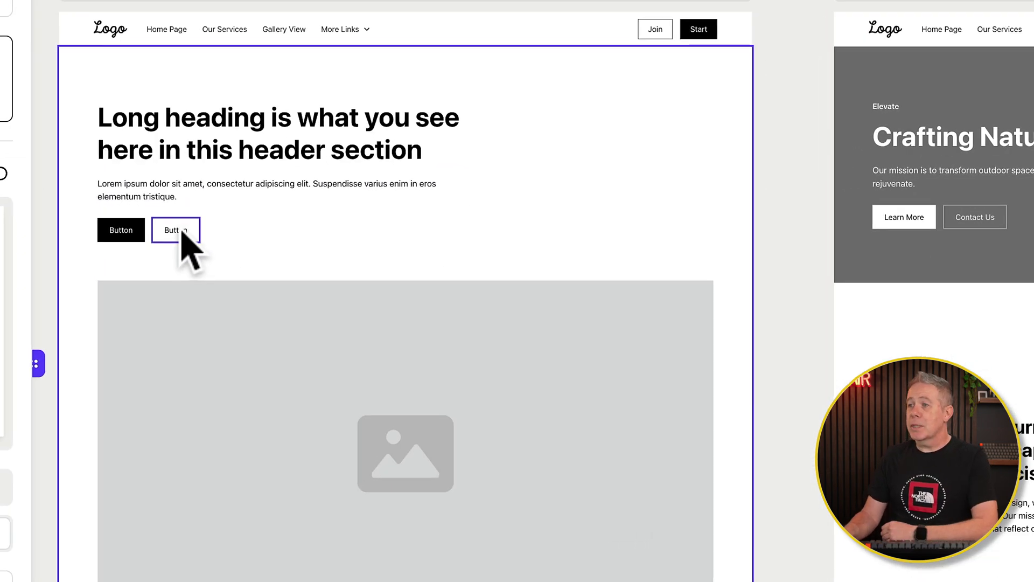
left_click(183, 229)
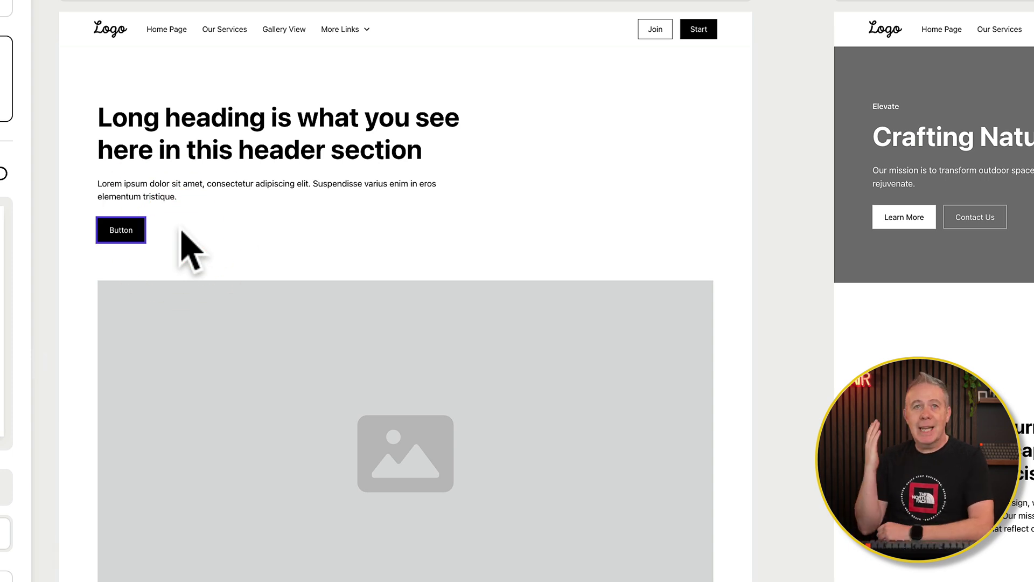
Step: Try an AI rewrite of the hero header's heading and discard the suggestion
left_click(244, 155)
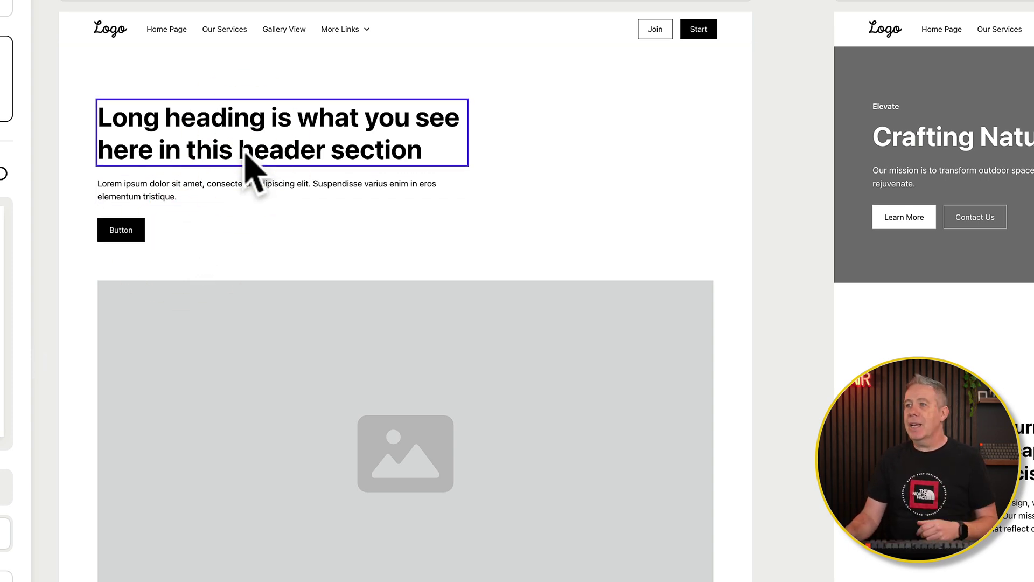
left_click(228, 134)
left_click(157, 77)
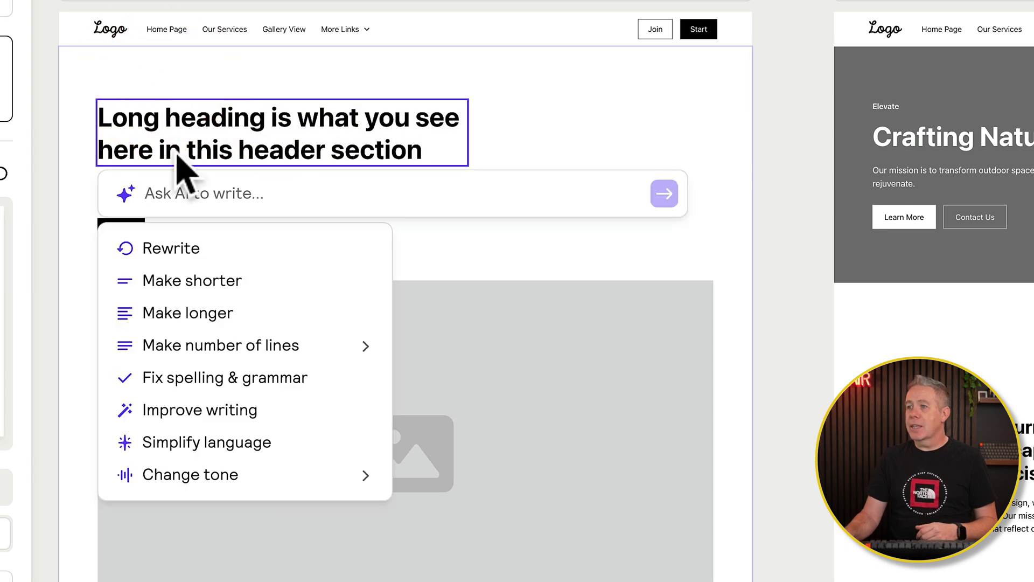
left_click(181, 252)
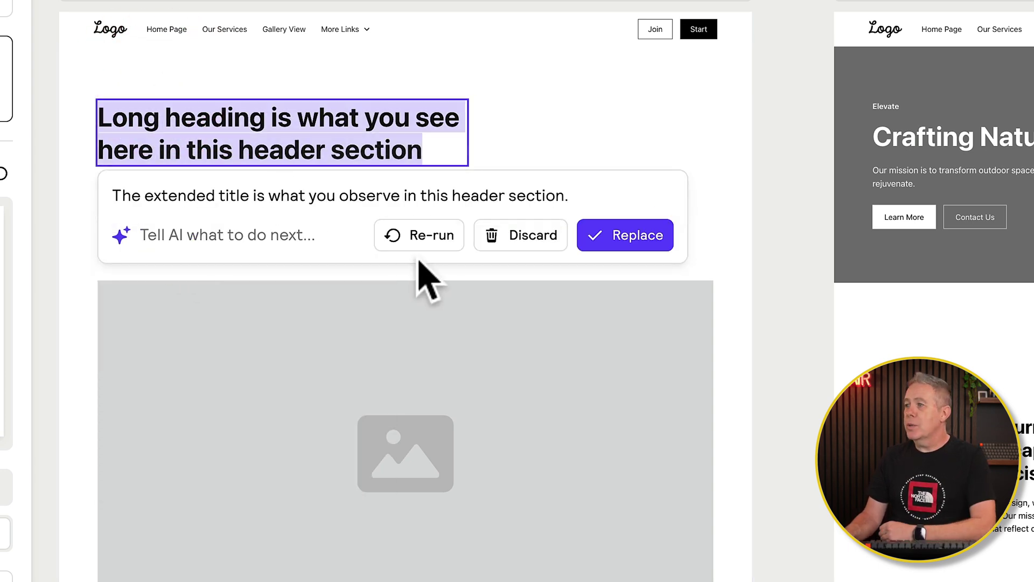
left_click(534, 239)
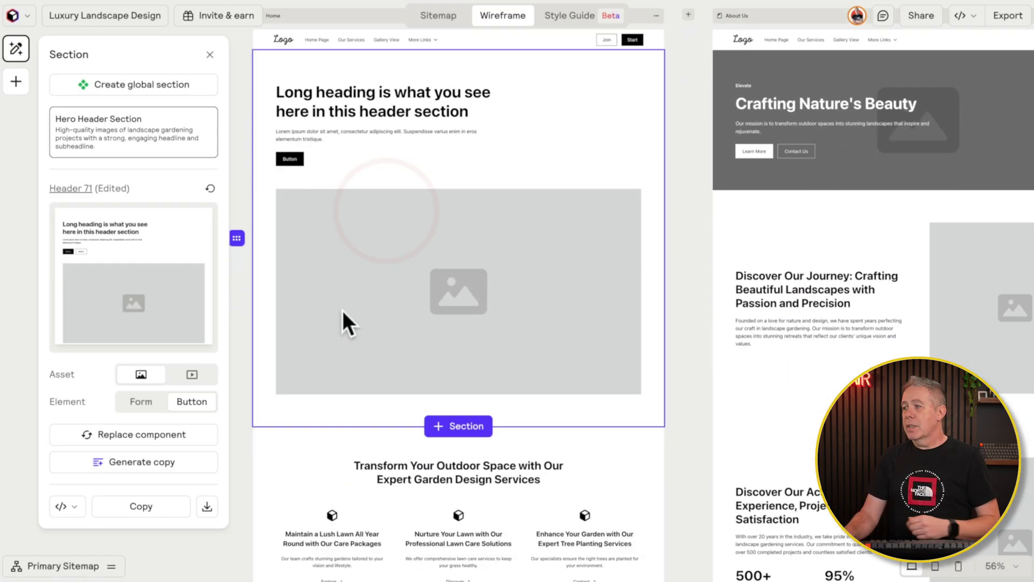
Step: Delete the Features List Section with the three garden service offerings from the Home page
scroll(342, 318, "down", 5)
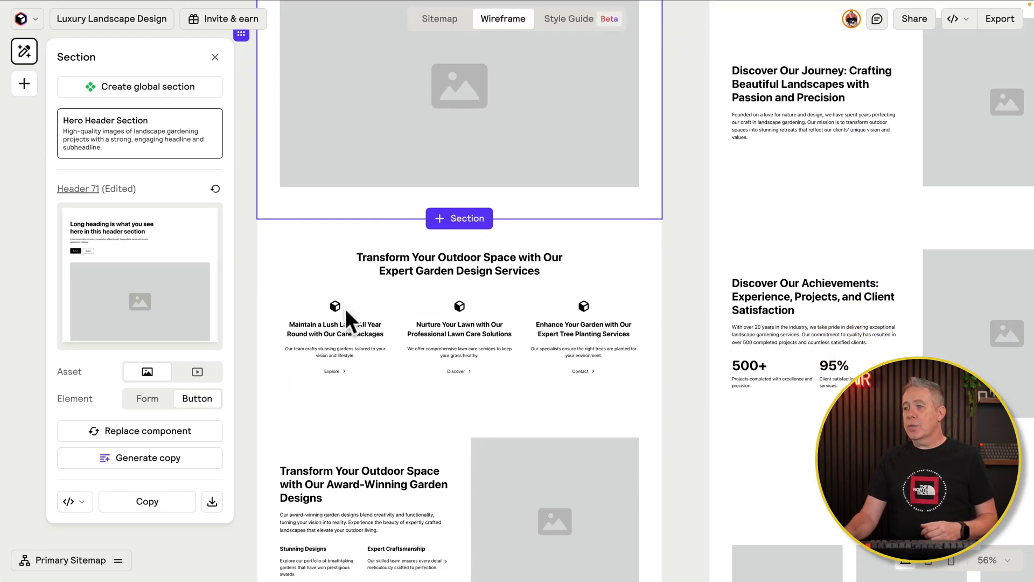
scroll(345, 309, "down", 3)
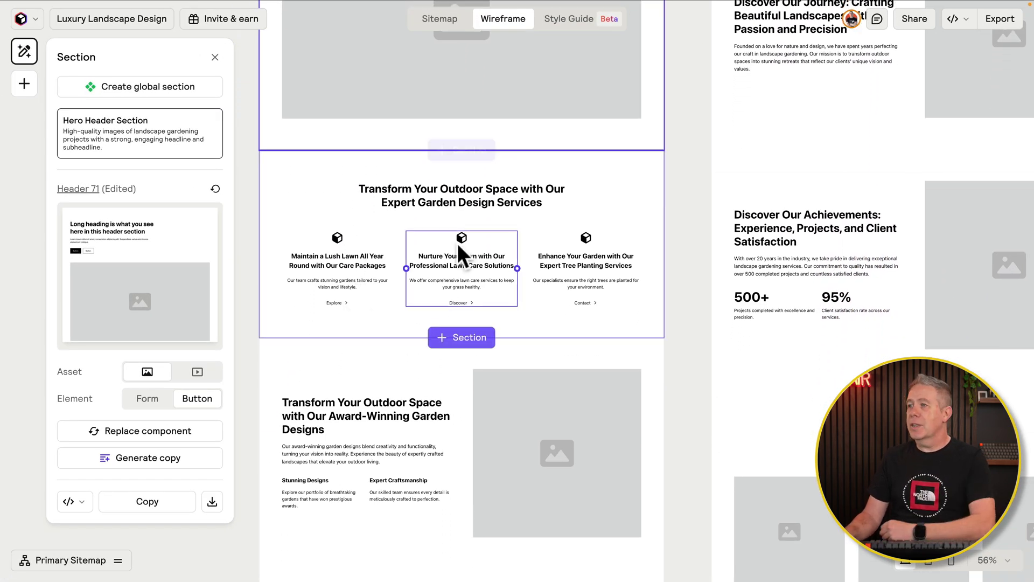
left_click(608, 166)
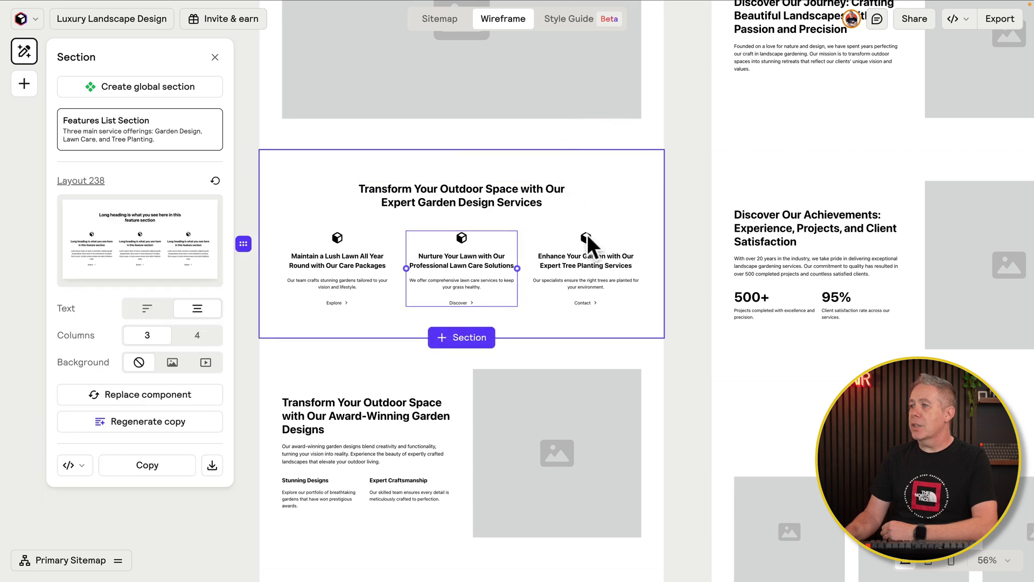
left_click(620, 170)
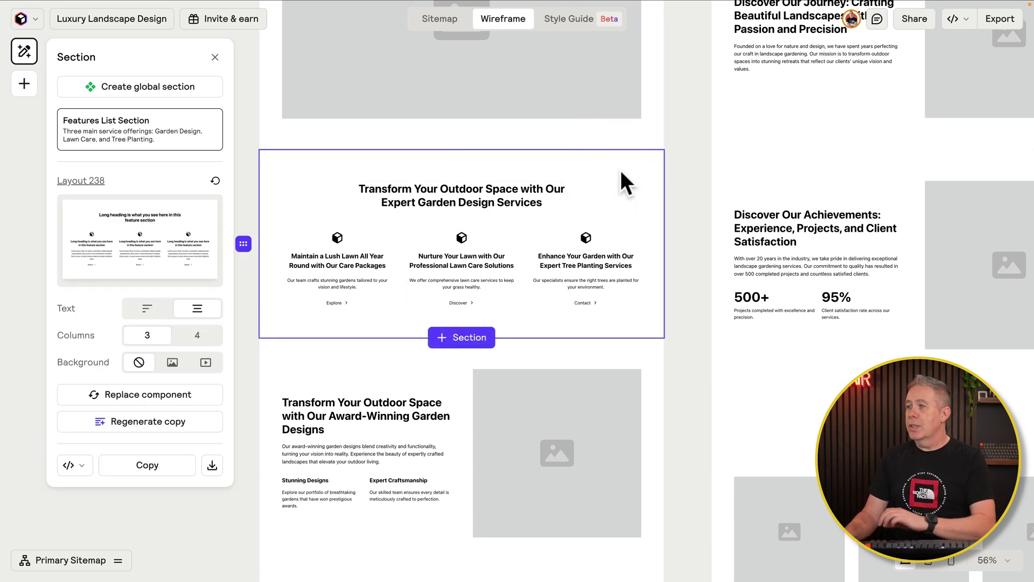
key("Delete")
Step: Set the asset placement of the Home page's Benefits Section to the left
scroll(604, 242, "down", 5)
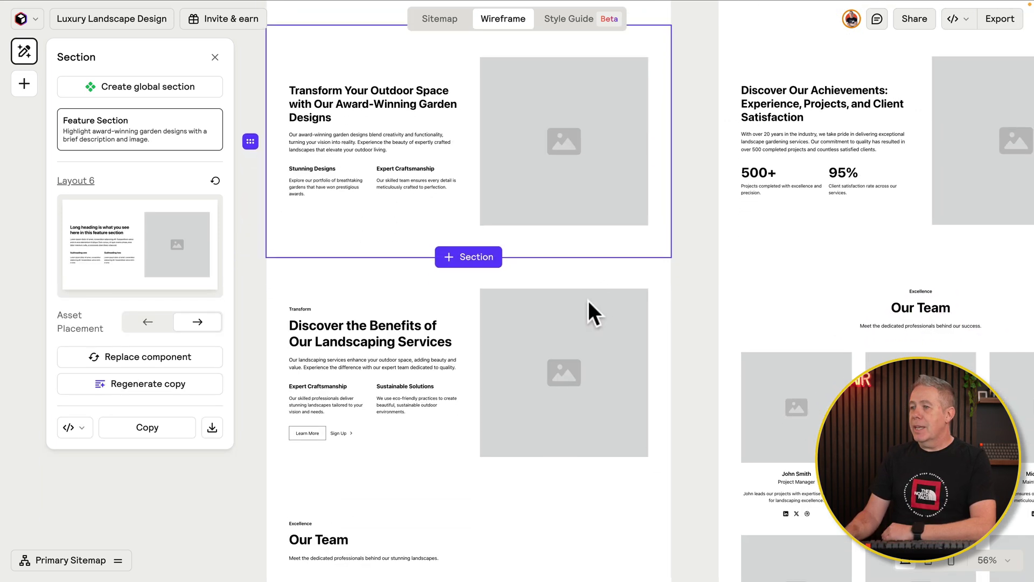
left_click(447, 259)
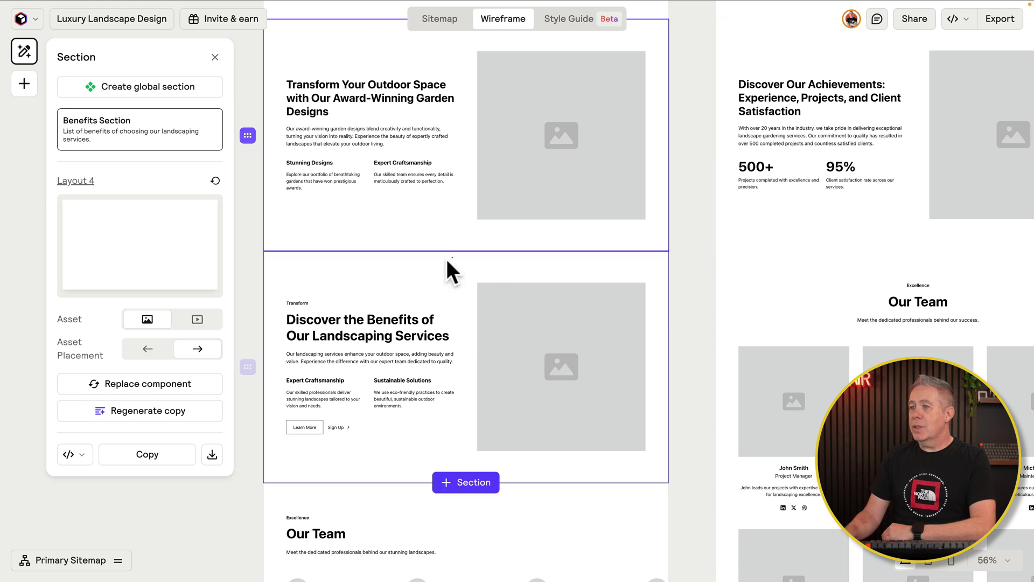
left_click(148, 349)
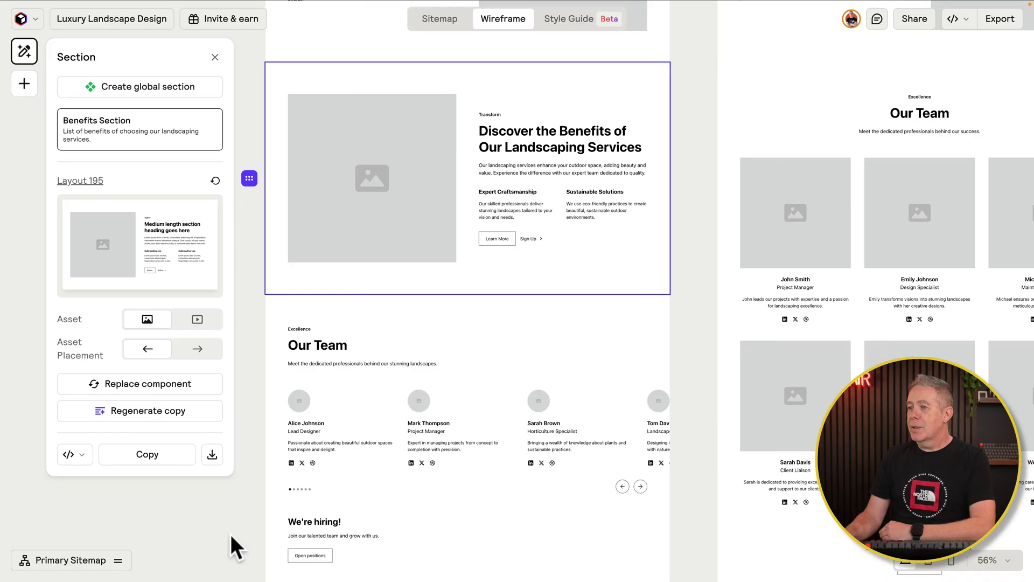
Step: Try content Type 2, no slider and different column counts on the Home page's Team Section
scroll(231, 539, "down", 2)
left_click(512, 282)
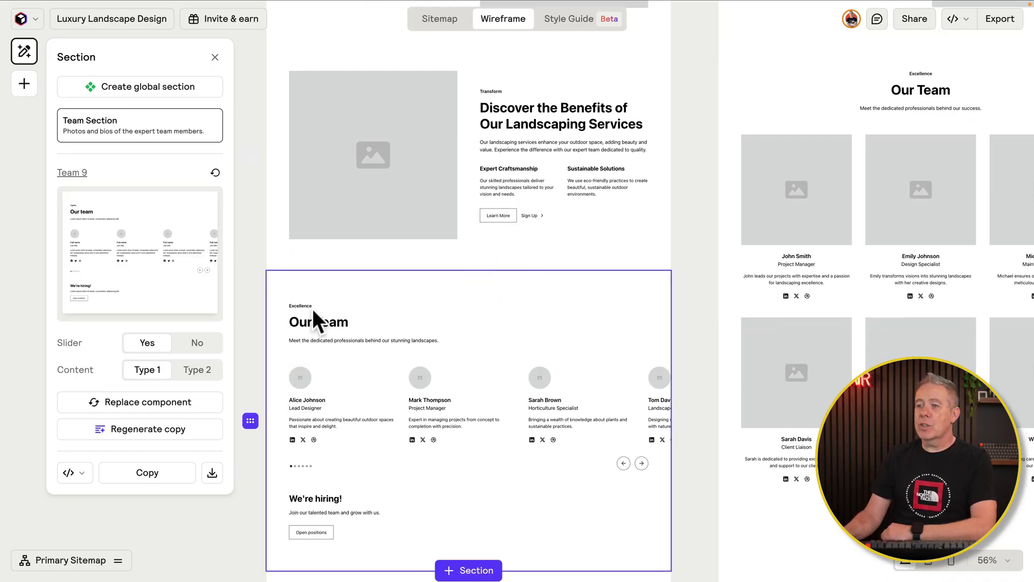
left_click(196, 370)
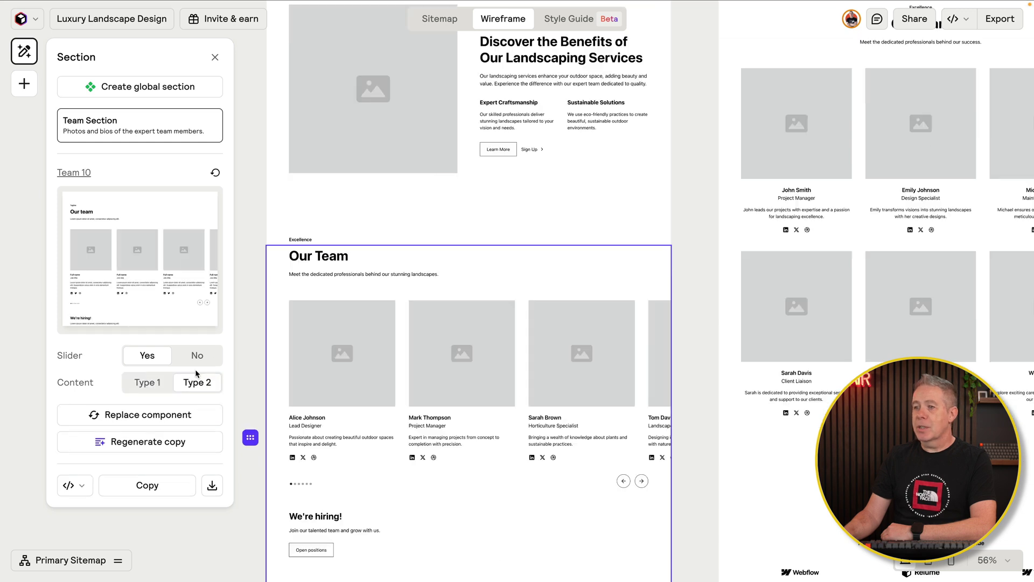
left_click(197, 357)
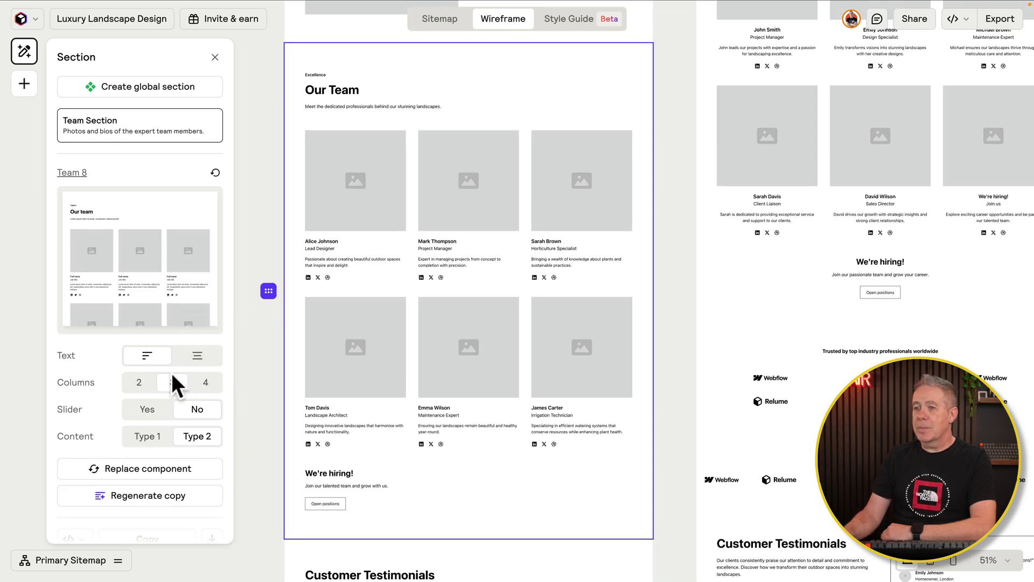
left_click(140, 383)
left_click(203, 384)
left_click(205, 382)
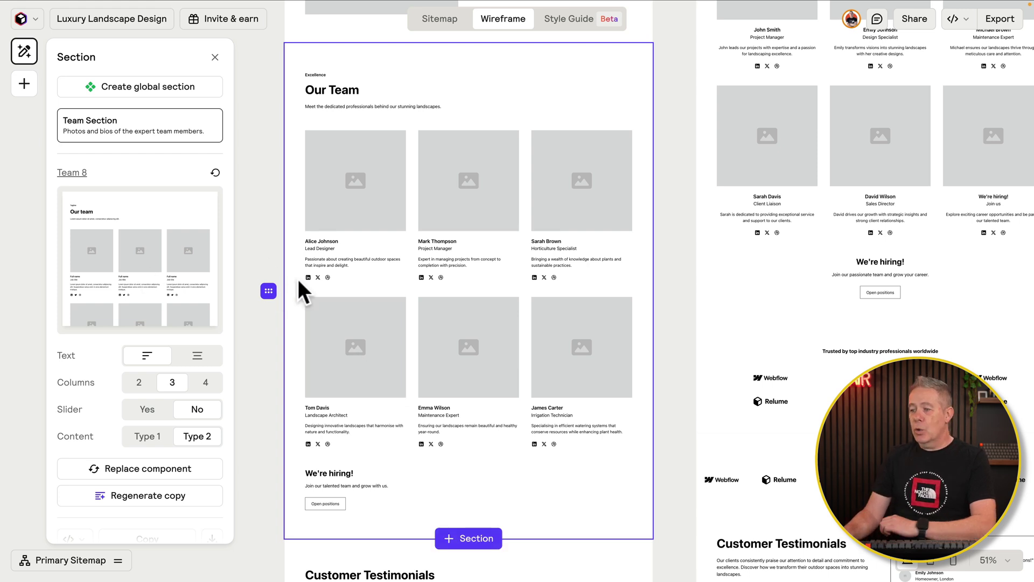
Step: Delete the Team Section from the Home page and review the remaining sections
key("Delete")
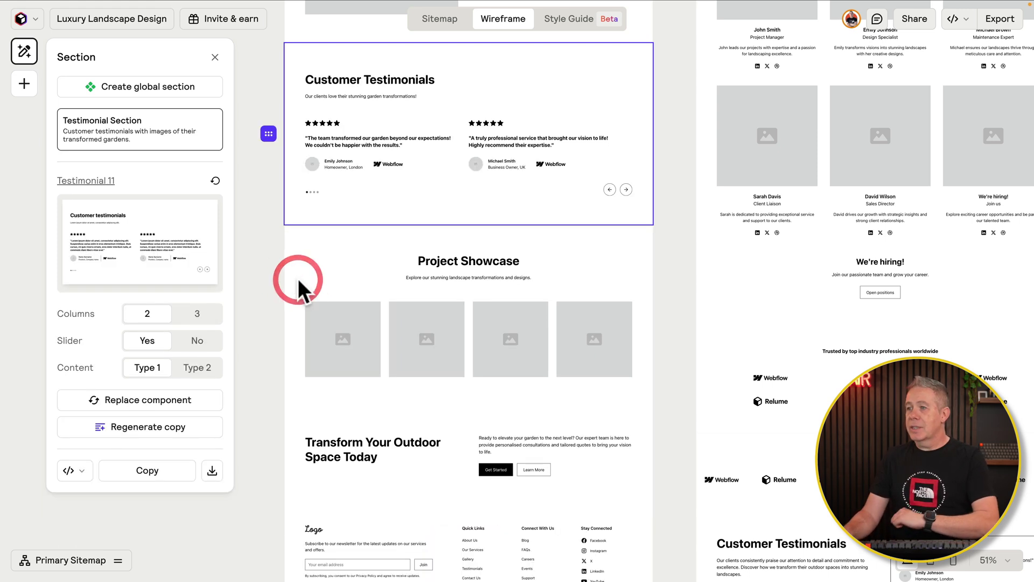
scroll(305, 301, "down", 5)
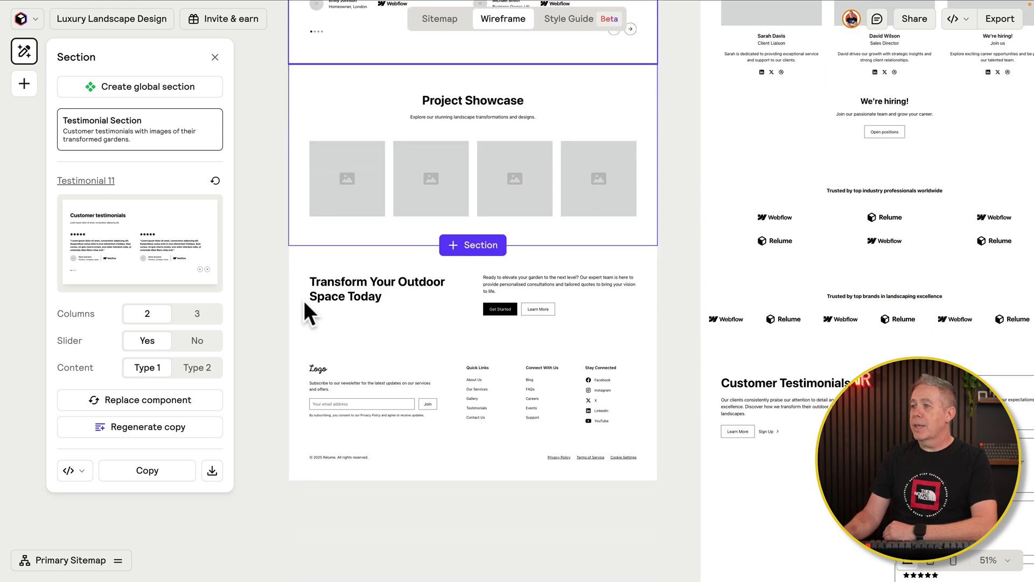
scroll(304, 301, "up", 5)
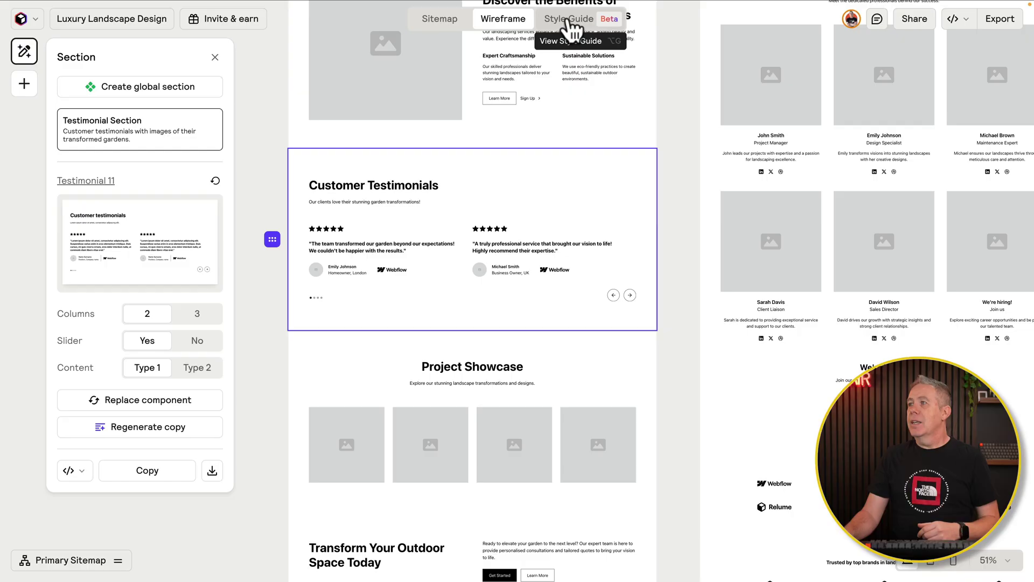
Step: Switch the style guide's colours to dark mode and remove the Shocking pink and Ecstasy orange swatches
left_click(570, 22)
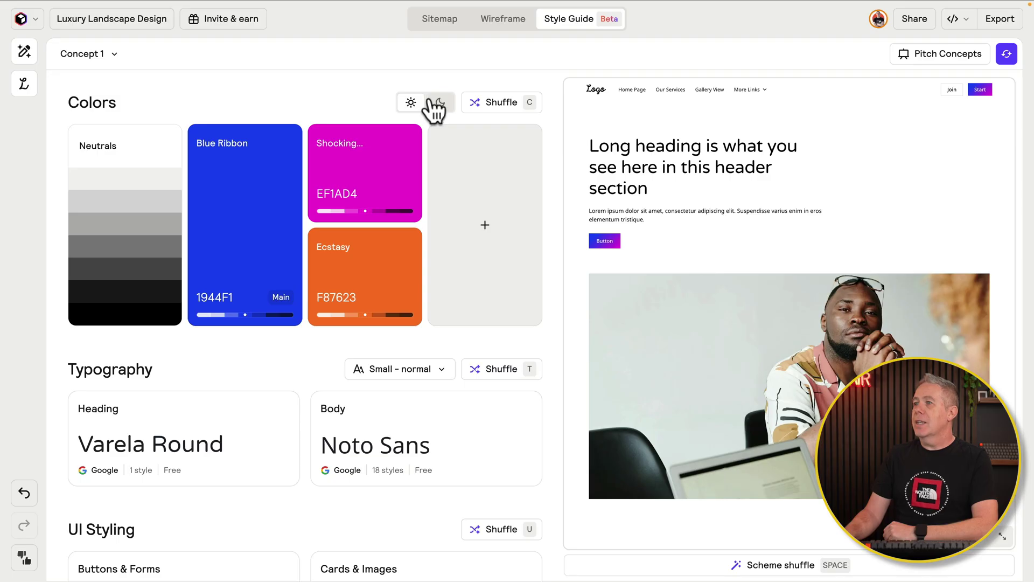
left_click(438, 104)
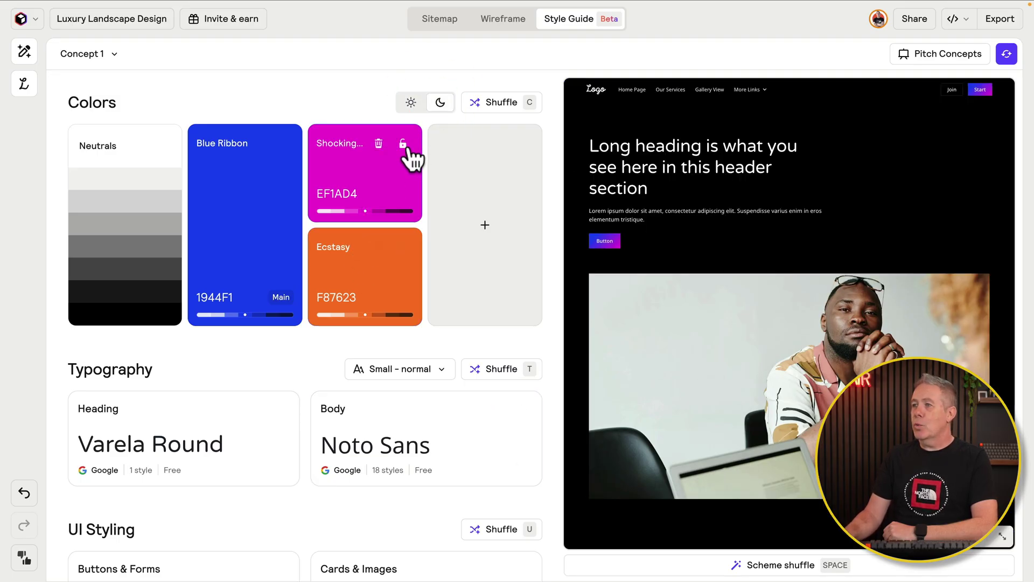
left_click(378, 144)
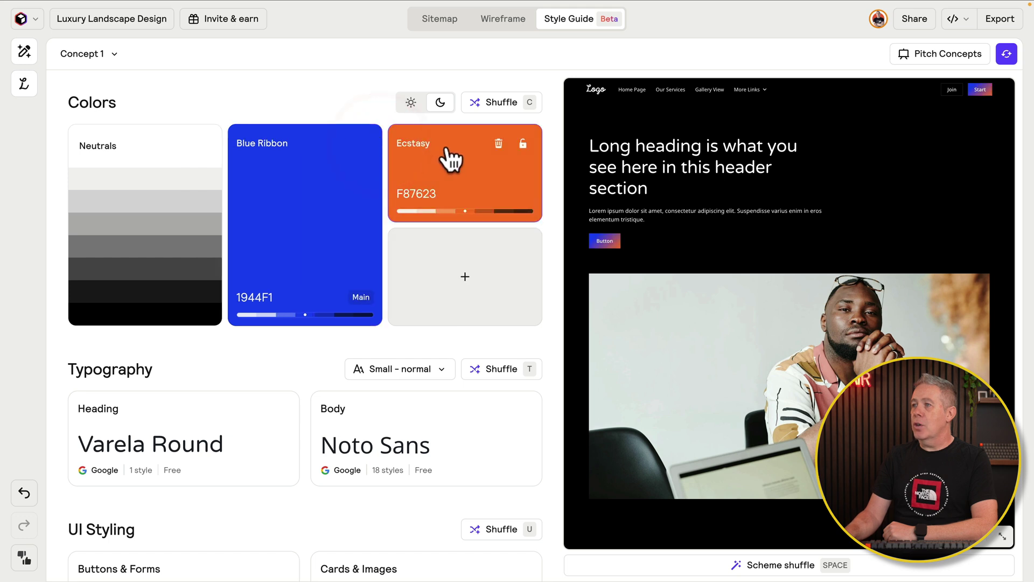
left_click(497, 143)
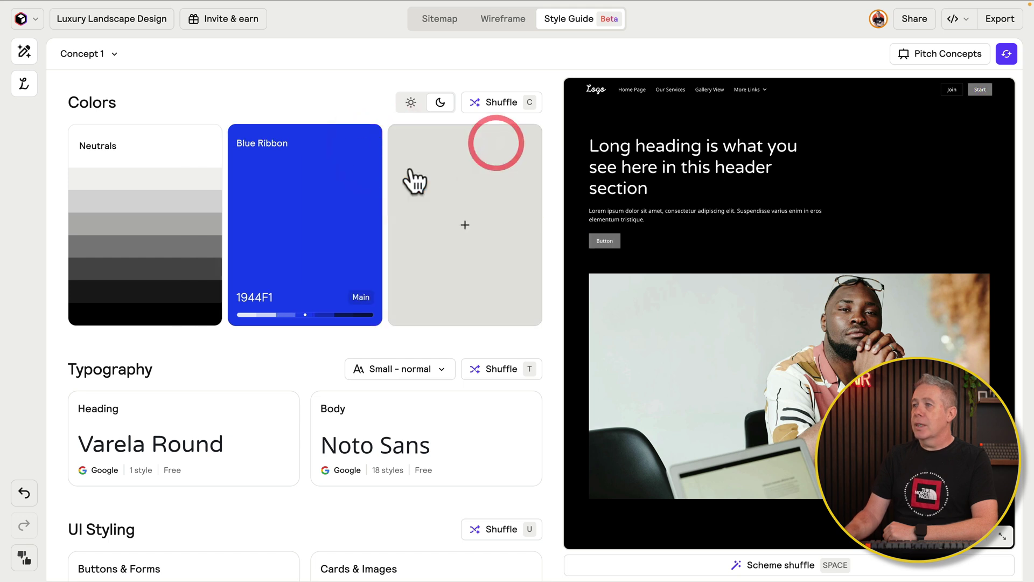
Step: Change the main Blue Ribbon colour to the bright green 82E612
left_click(319, 155)
left_click_drag(342, 173, 278, 170)
left_click_drag(386, 49, 390, 53)
left_click(440, 51)
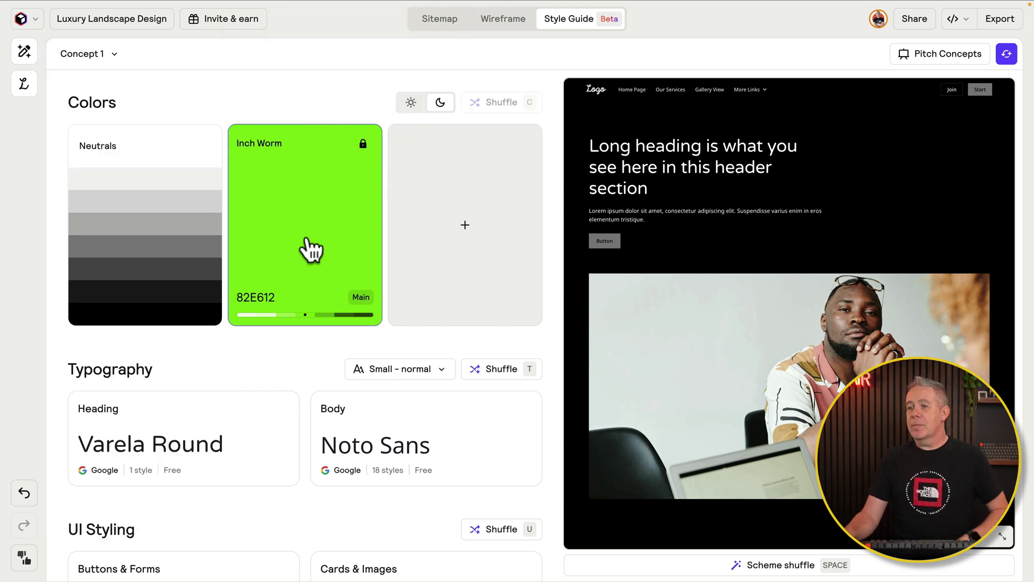
Step: Like the serif font Alegreya for the heading typography and get AI font recommendations based on it
scroll(193, 391, "down", 2)
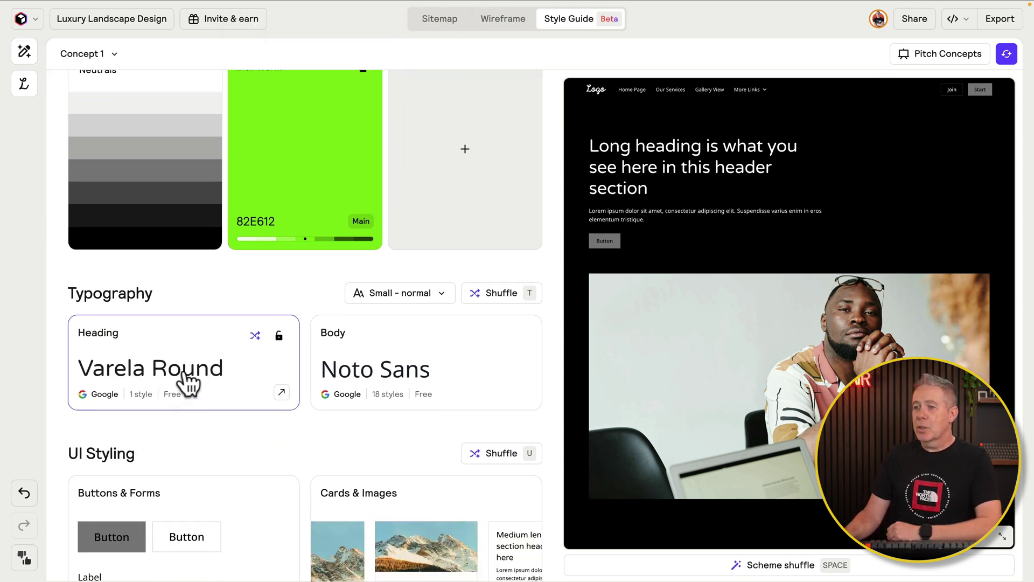
left_click(189, 384)
left_click(165, 223)
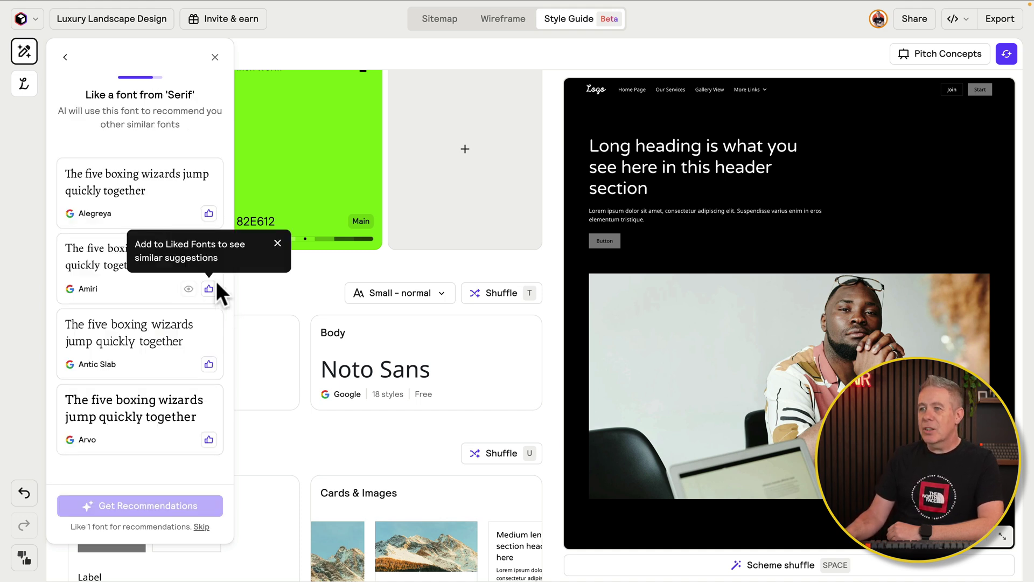
left_click(209, 213)
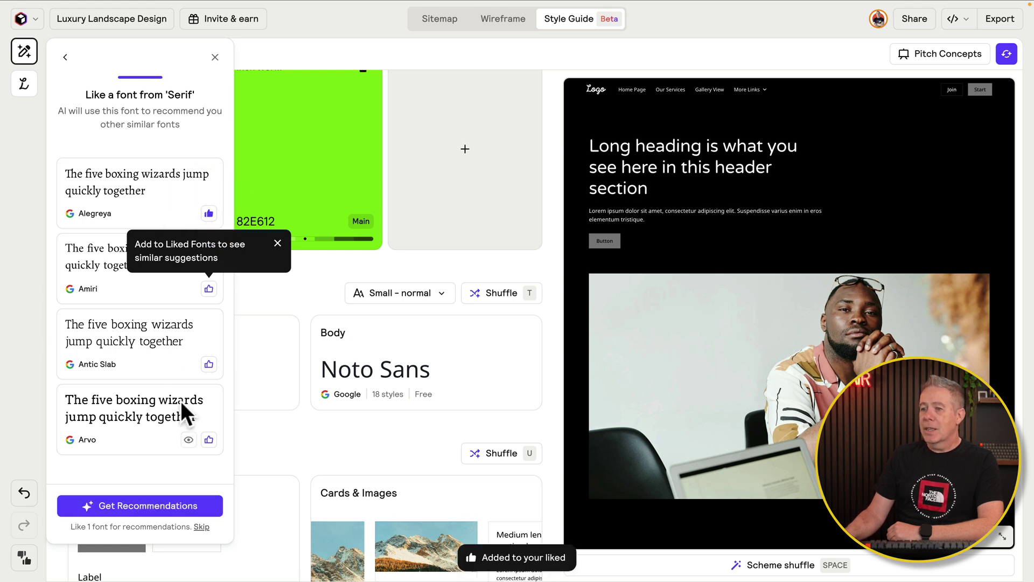
left_click(143, 506)
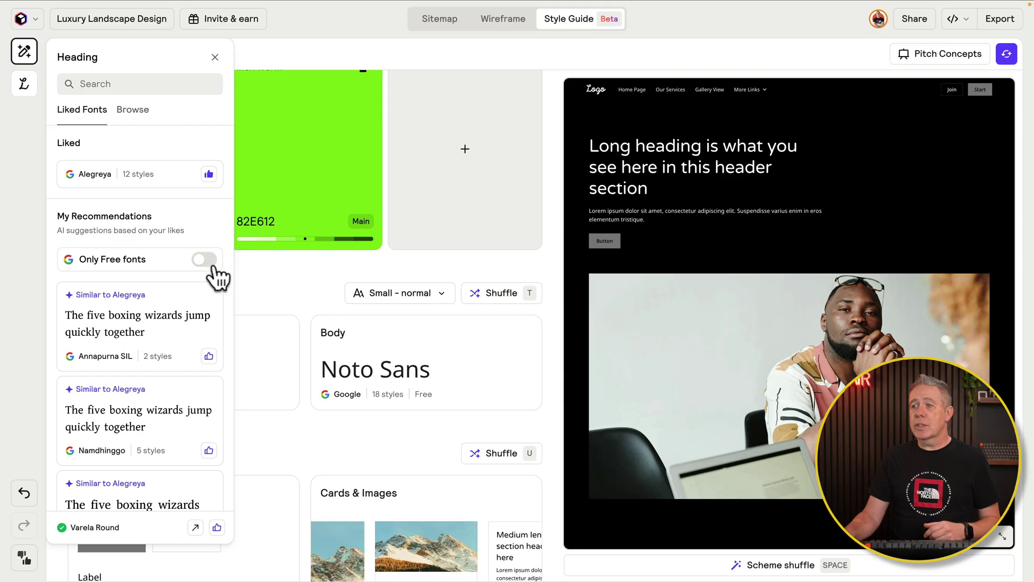
Step: Limit the heading fonts to free ones, search for "gloo" and apply Gloock as the heading font
left_click(207, 260)
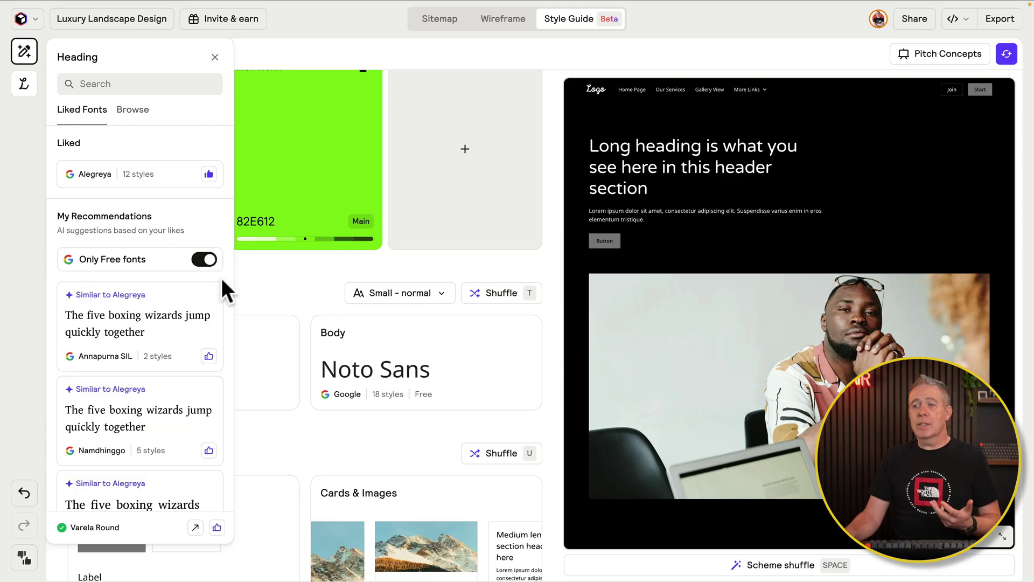
scroll(221, 278, "down", 3)
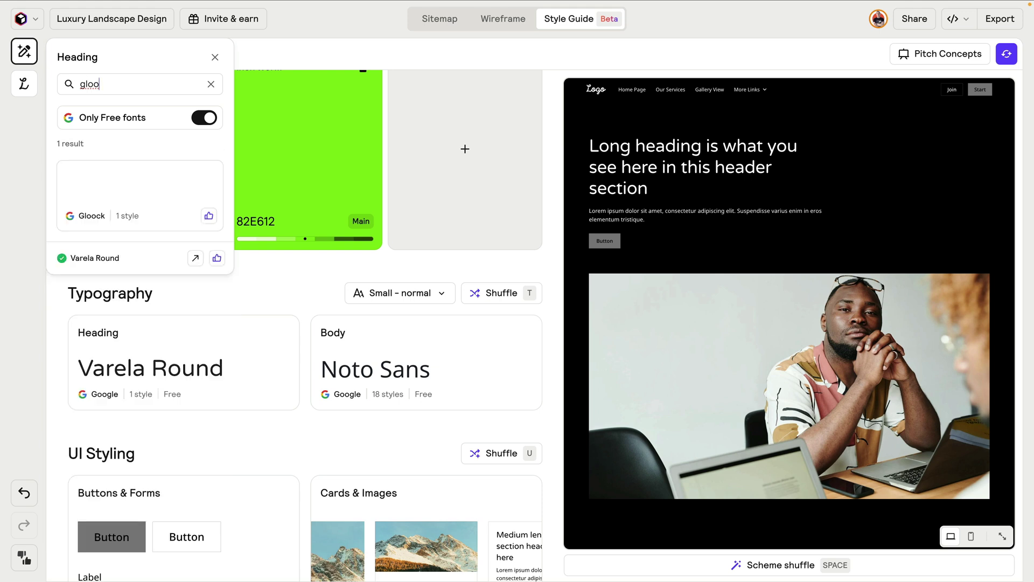
left_click(187, 194)
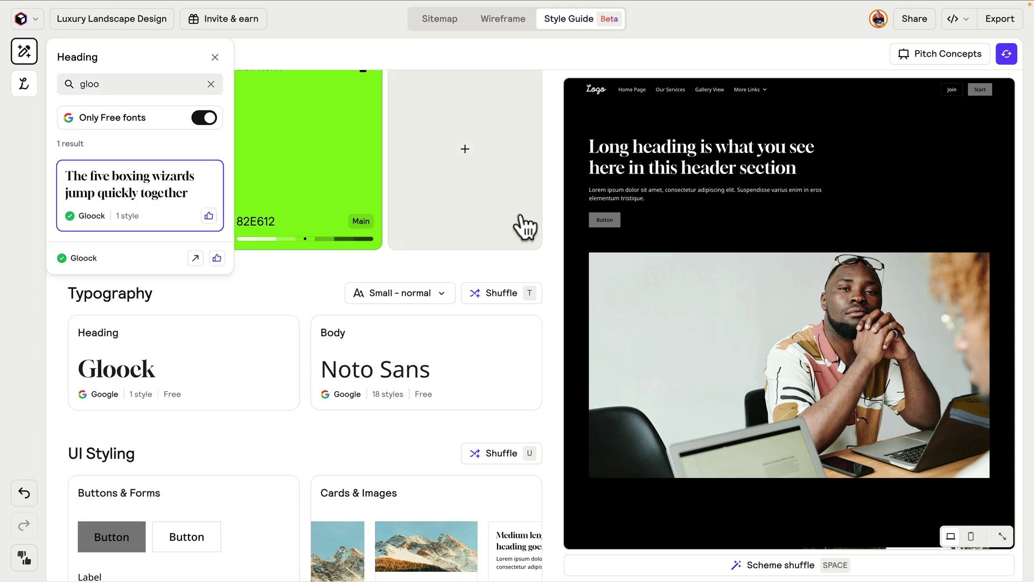
left_click(256, 286)
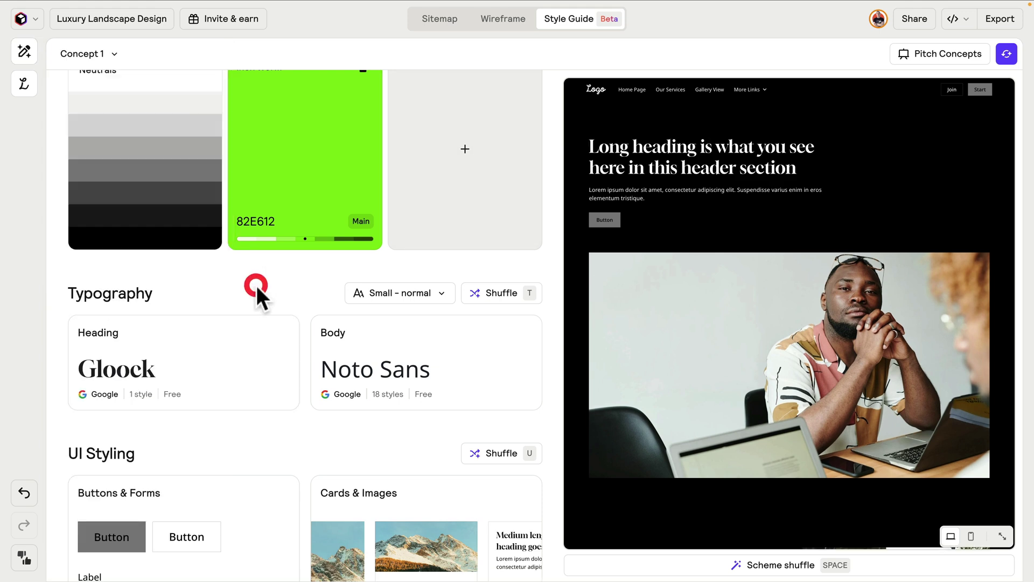
Step: Set the body font to Barlow by searching for "barlo", and lock both the heading and body fonts
left_click(353, 371)
left_click(113, 83)
type("barlo")
left_click(102, 184)
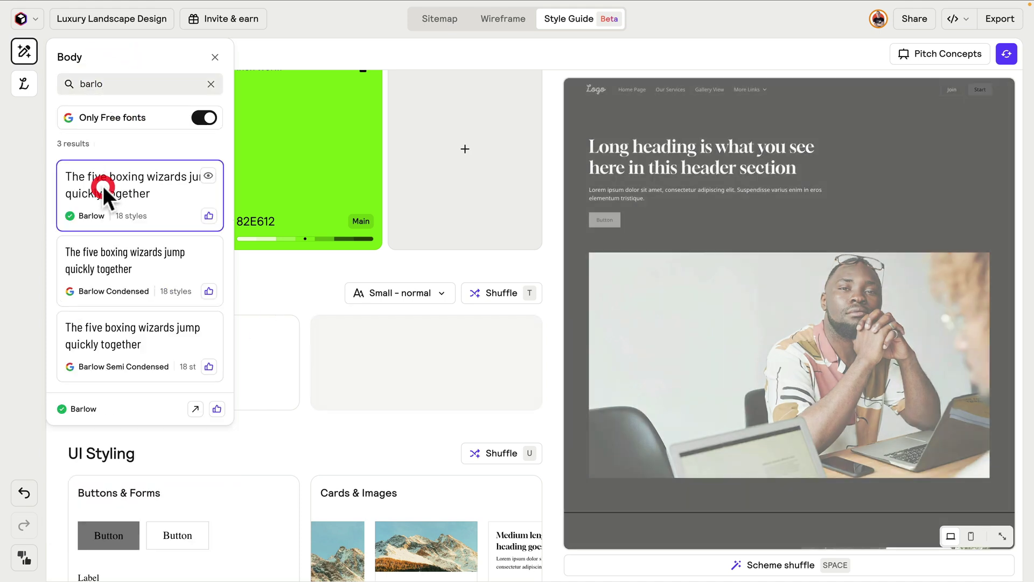
left_click(277, 288)
left_click(279, 336)
left_click(521, 336)
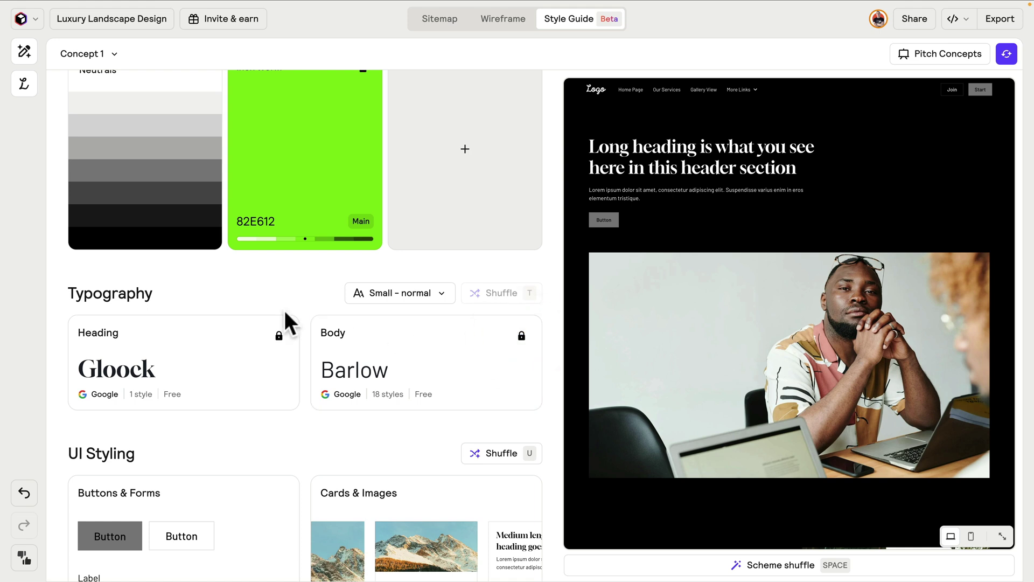
Step: Set the typography size to Regular in the style guide
left_click(443, 295)
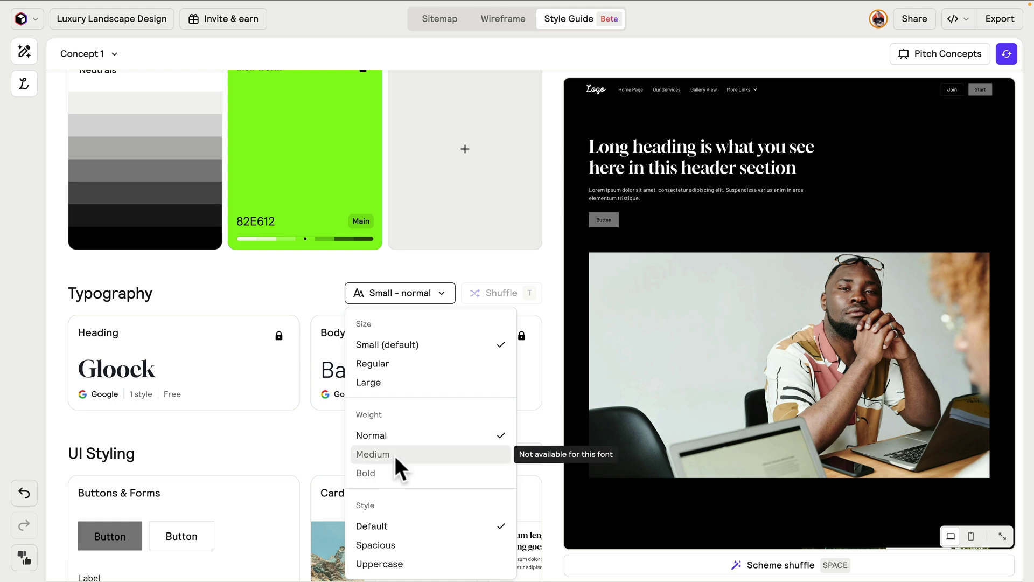
left_click(402, 368)
left_click(283, 422)
Step: Style the buttons and forms with the Default design and slightly rounded corners
scroll(282, 422, "down", 1)
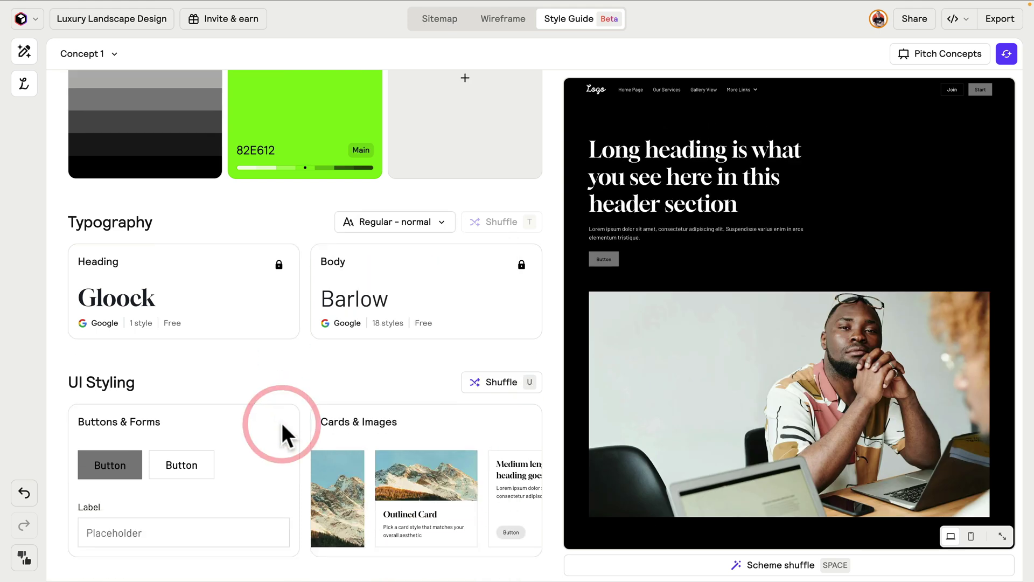
left_click(203, 436)
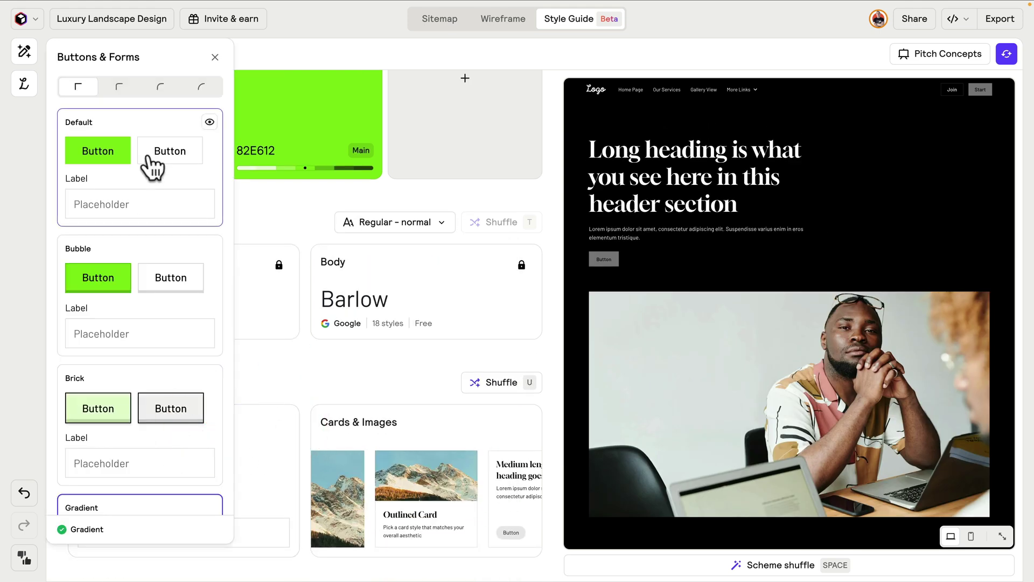
left_click(118, 87)
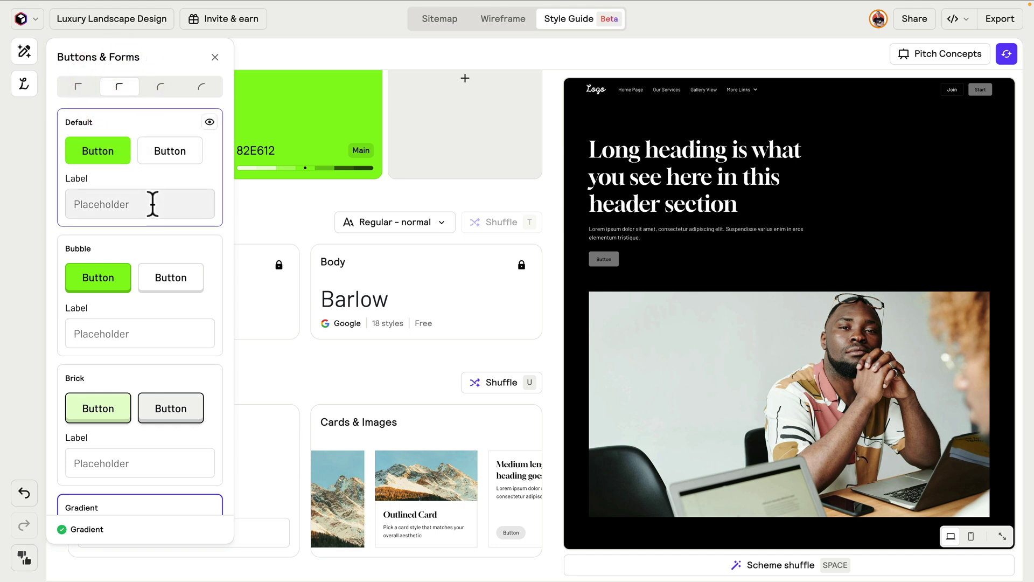
scroll(180, 261, "down", 5)
scroll(181, 252, "down", 3)
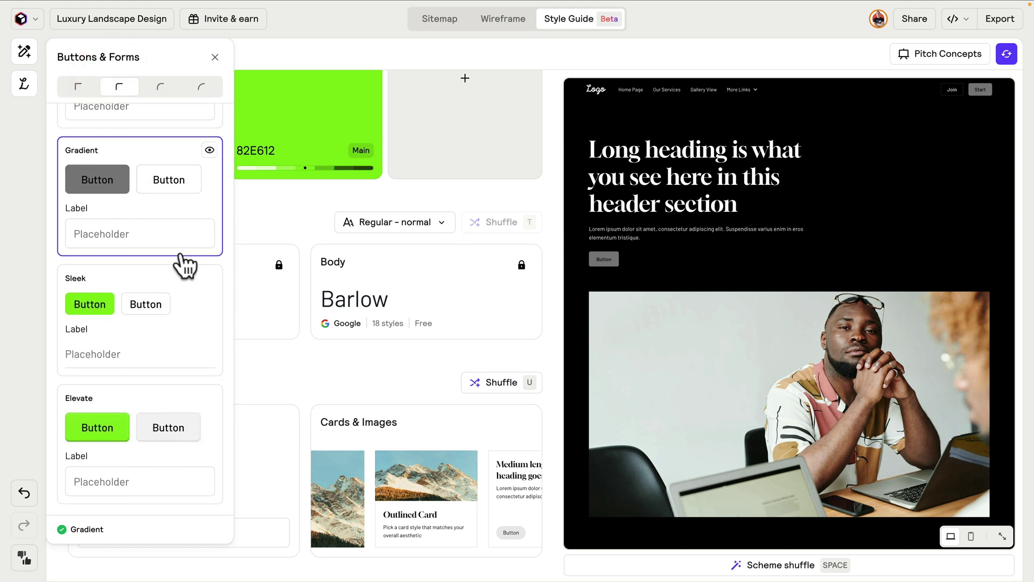
scroll(185, 260, "up", 6)
scroll(185, 265, "up", 2)
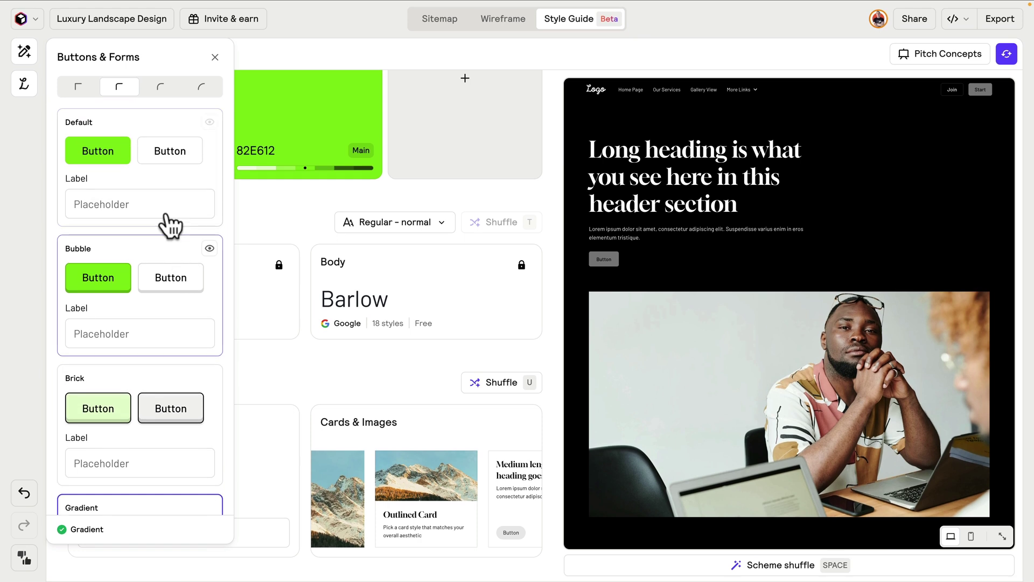
left_click(164, 184)
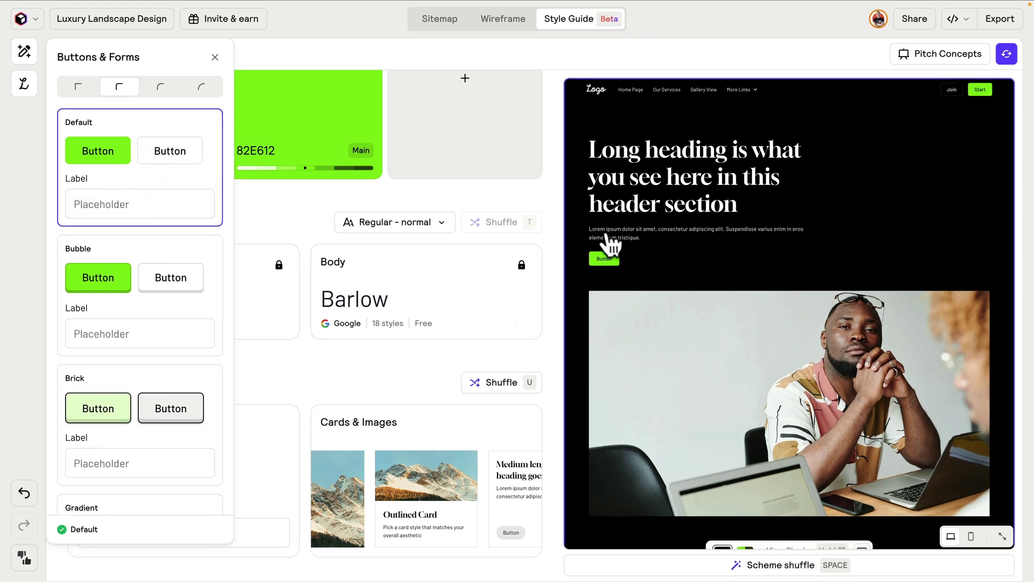
left_click(268, 56)
Step: Style the cards and images with the Default design and slightly rounded corners
left_click(376, 377)
left_click(429, 426)
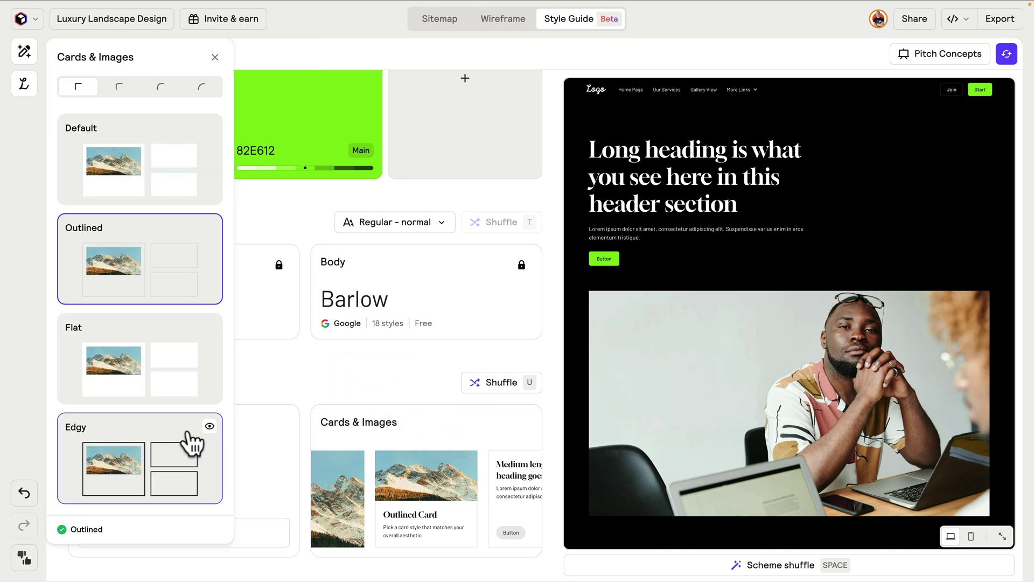
left_click(118, 87)
left_click(183, 195)
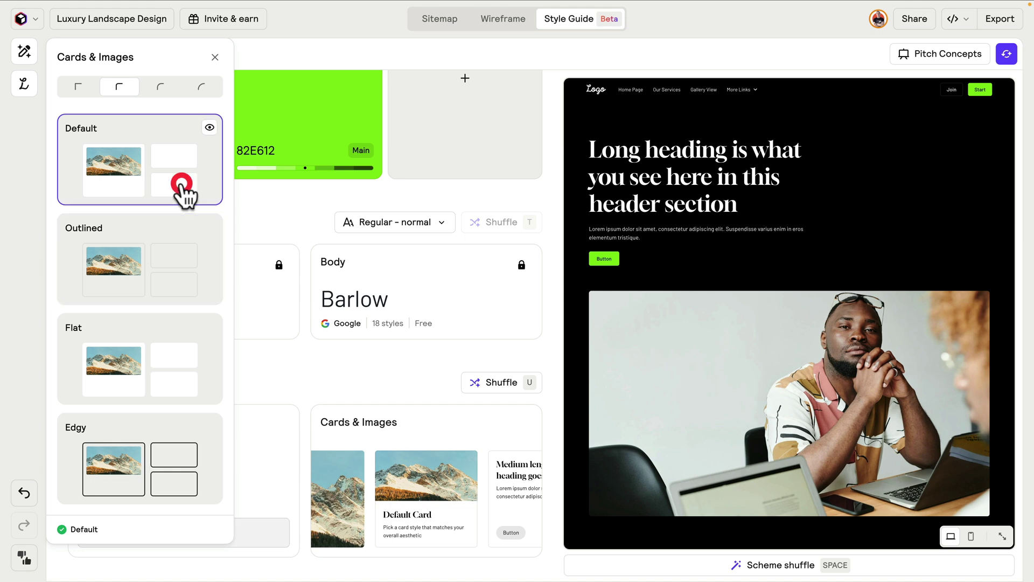
left_click(488, 194)
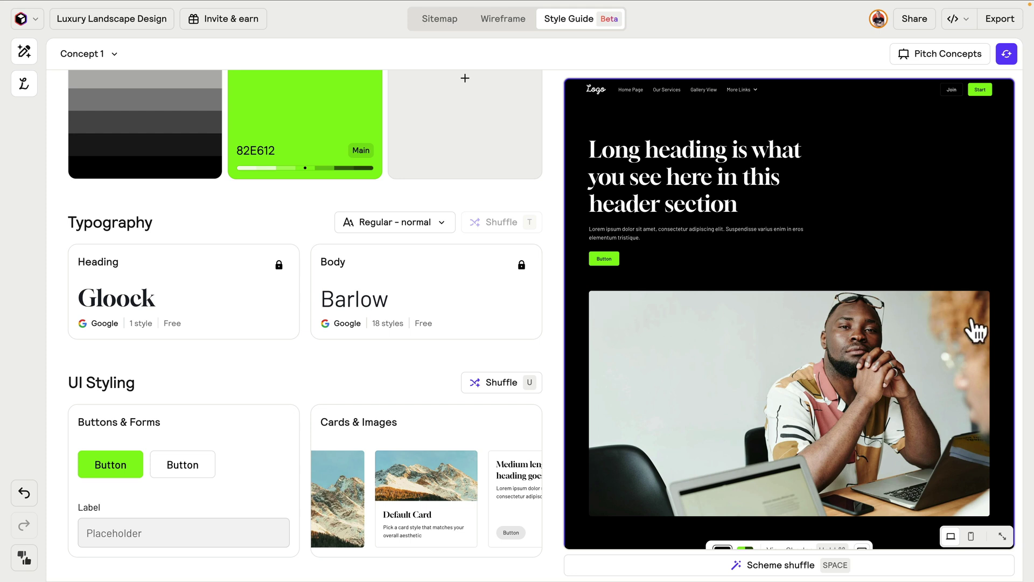
Step: Change the background of the "Transform Your Outdoor Space with Our Award-Winning Garden Designs" section to the lightest green shade
scroll(832, 423, "down", 6)
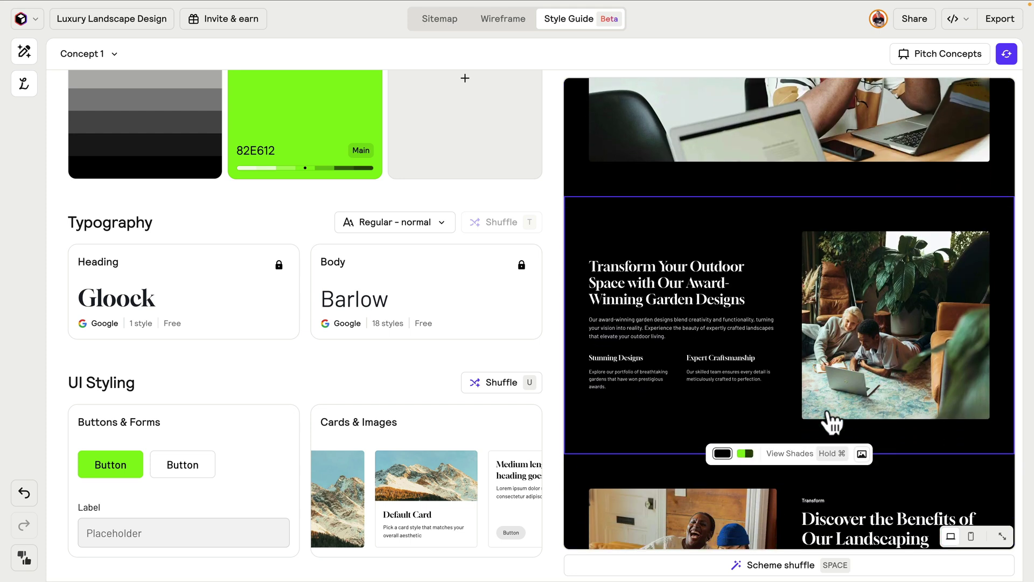
left_click(723, 458)
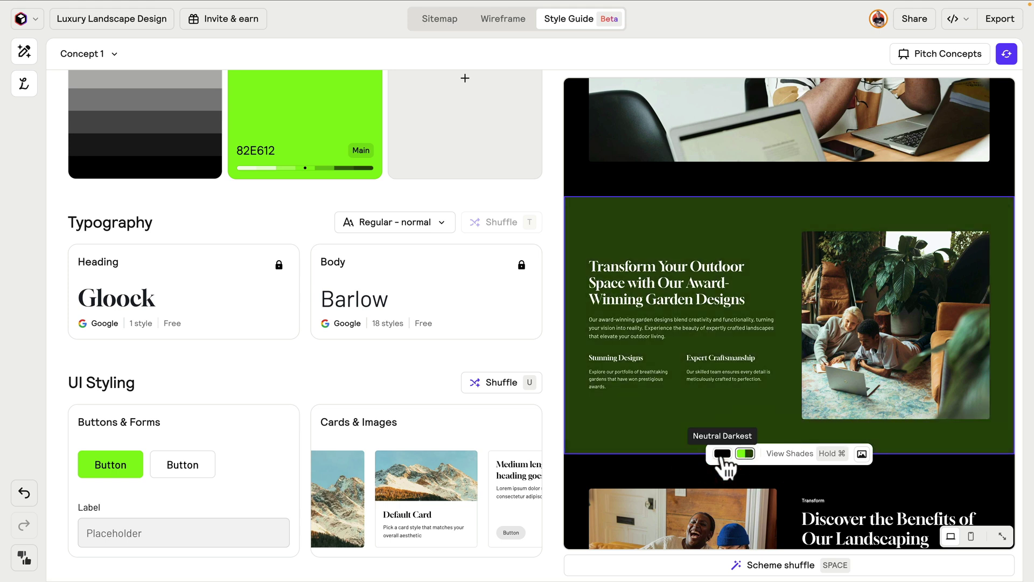
key("super")
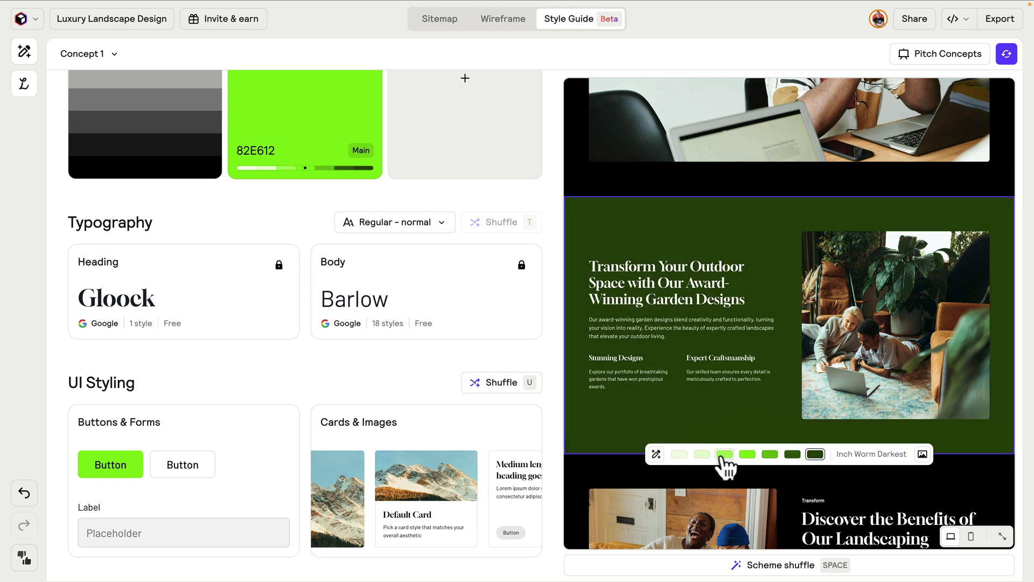
left_click(683, 455)
Step: Review the remaining sections of the page preview, including the Premium Landscape Design version from its hero section to its footer
scroll(746, 373, "down", 5)
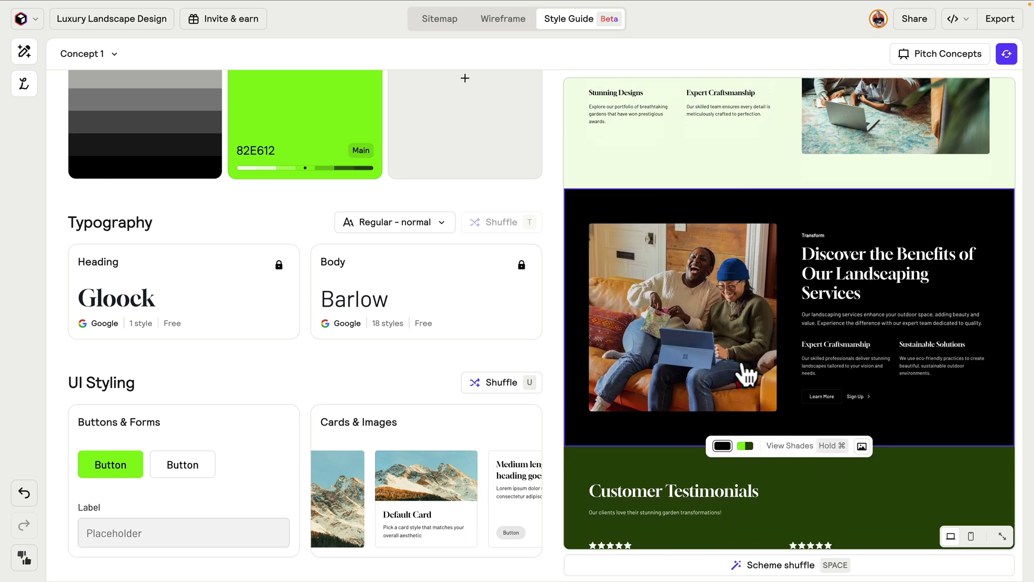
scroll(746, 375, "down", 10)
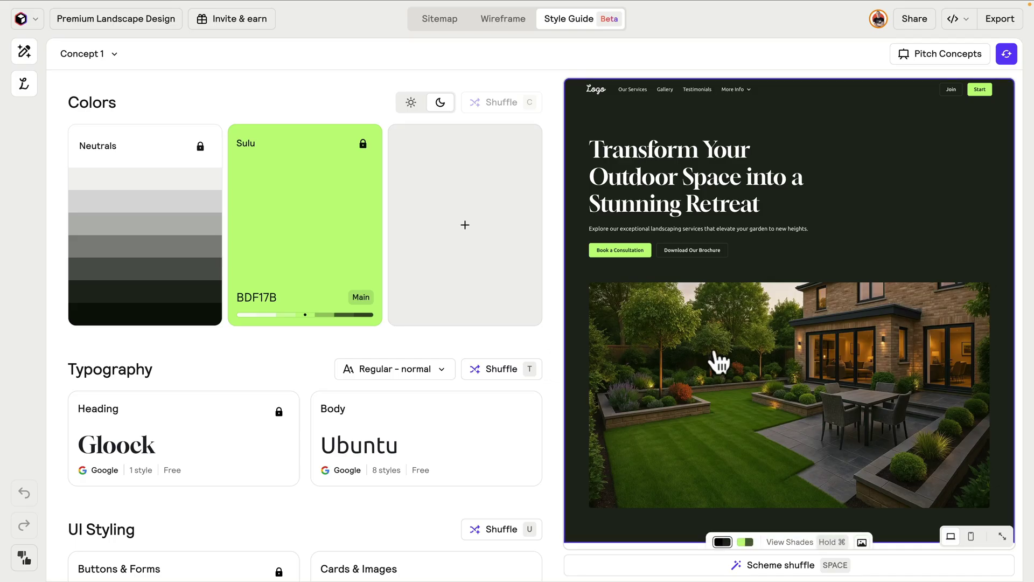
scroll(719, 362, "down", 10)
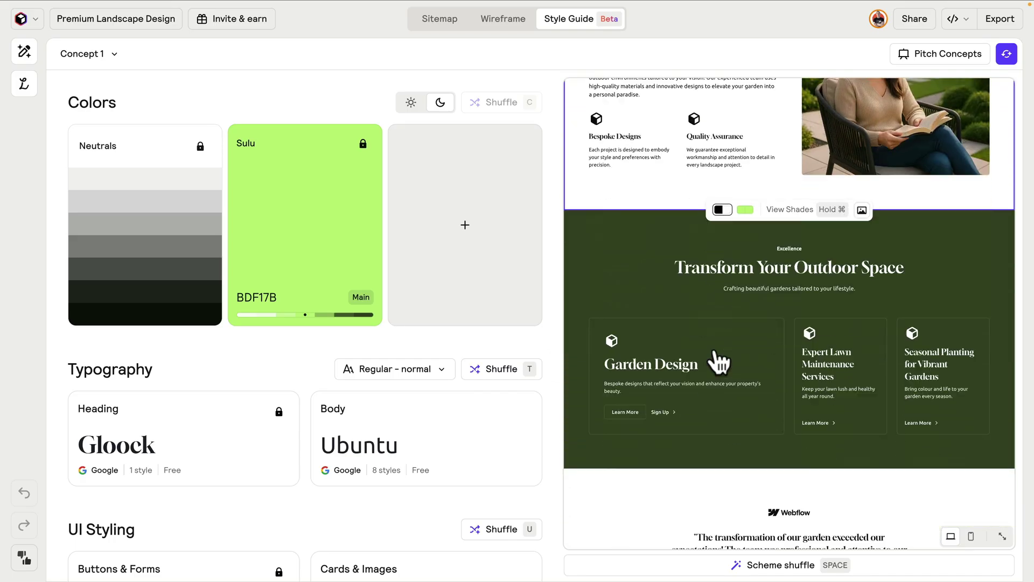
scroll(719, 362, "down", 10)
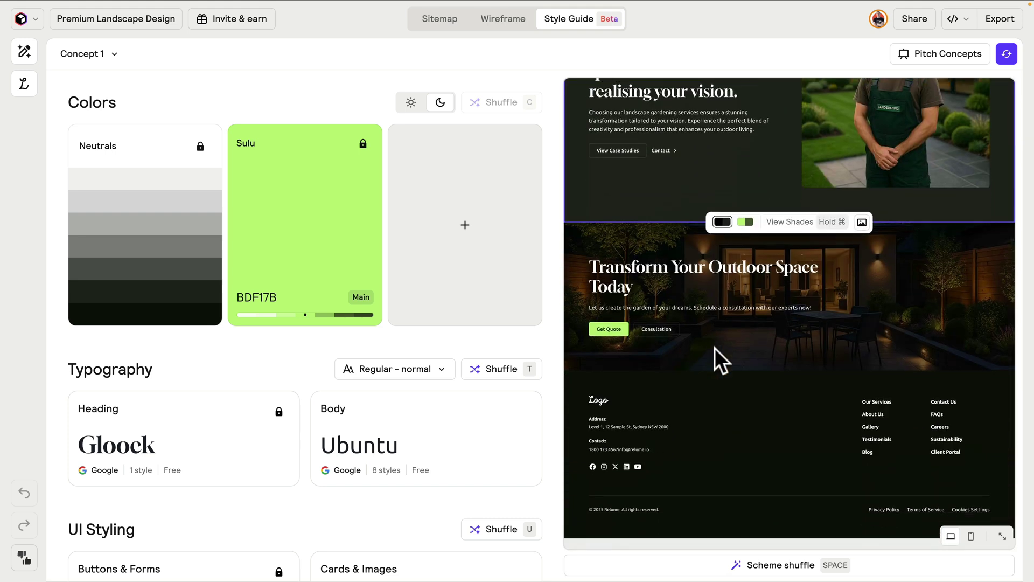
scroll(716, 348, "up", 15)
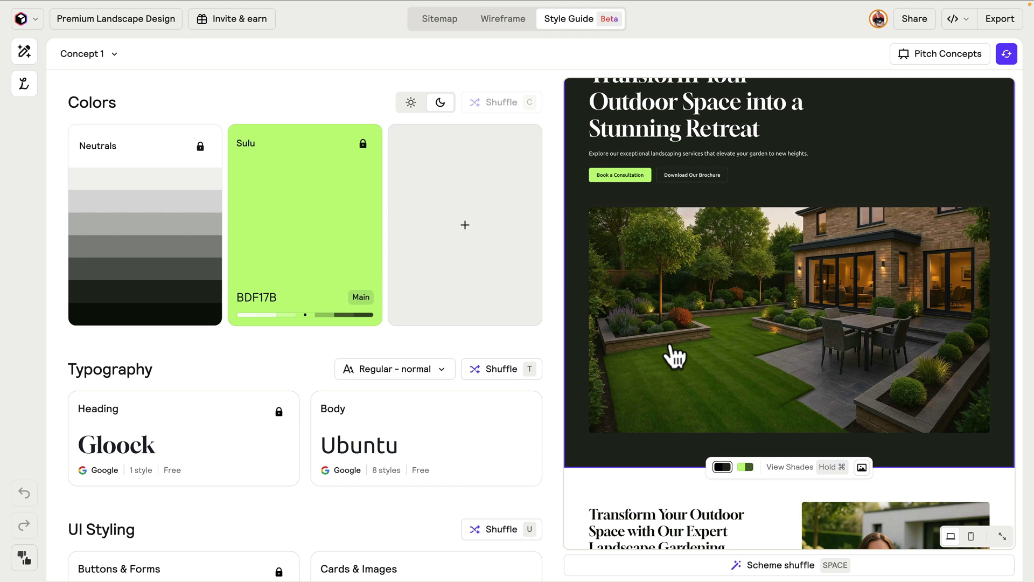
scroll(675, 355, "down", 5)
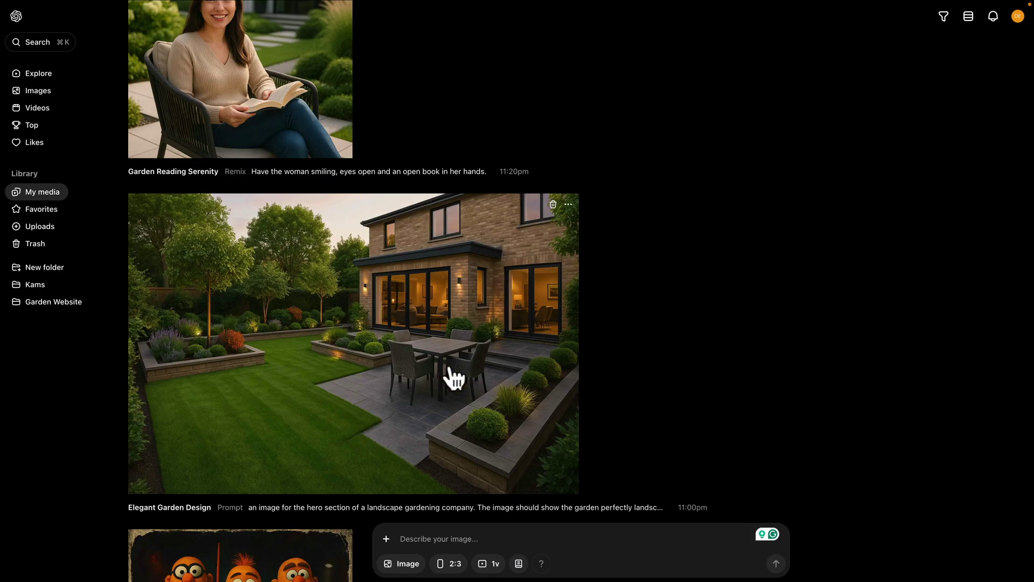
Step: In Sora, open the Elegant Garden Design image, copy its full hero-section prompt and return to the media library
left_click(446, 365)
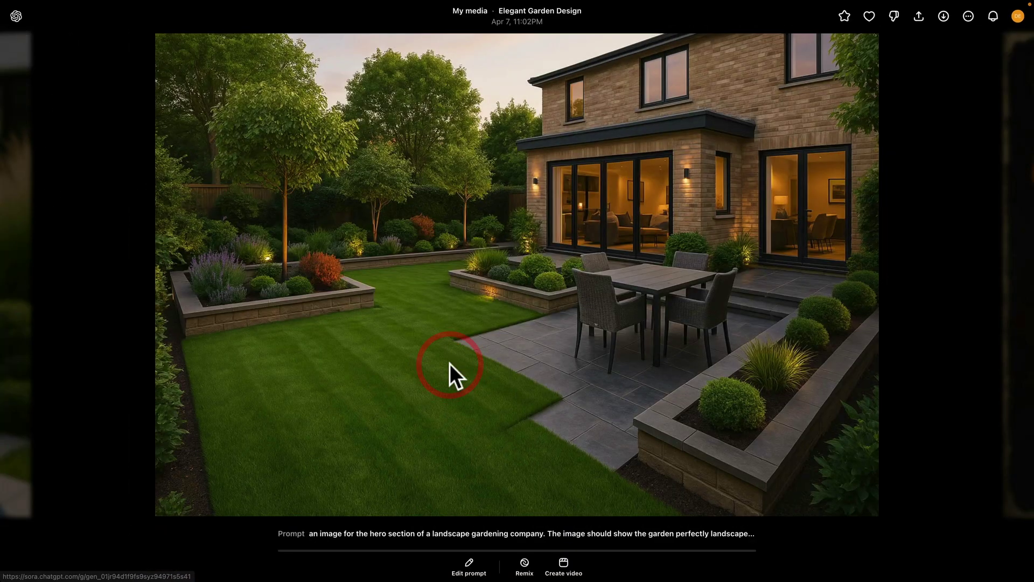
left_click(469, 566)
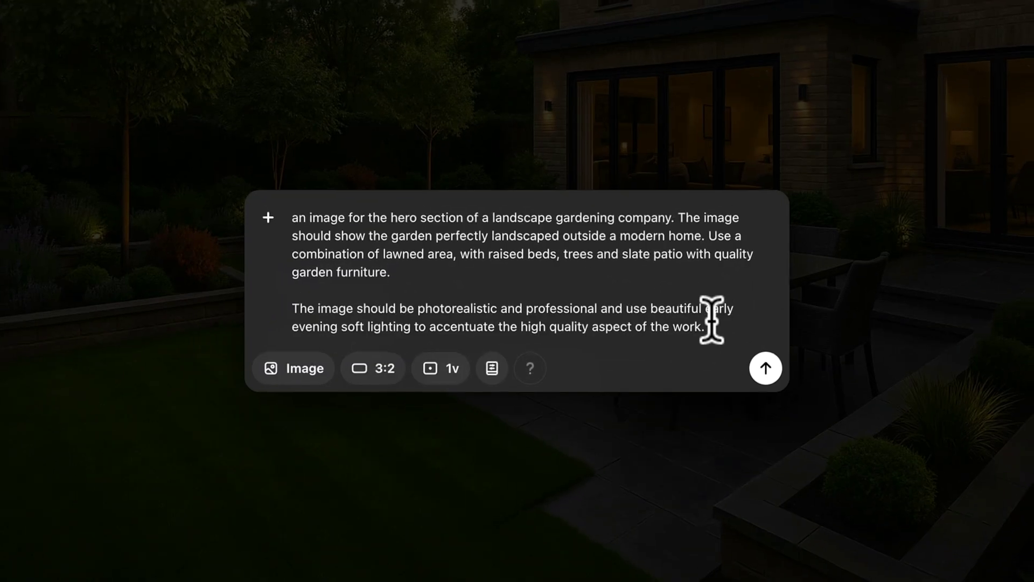
left_click_drag(636, 310, 389, 273)
left_click_drag(297, 262, 253, 227)
key("ctrl+c")
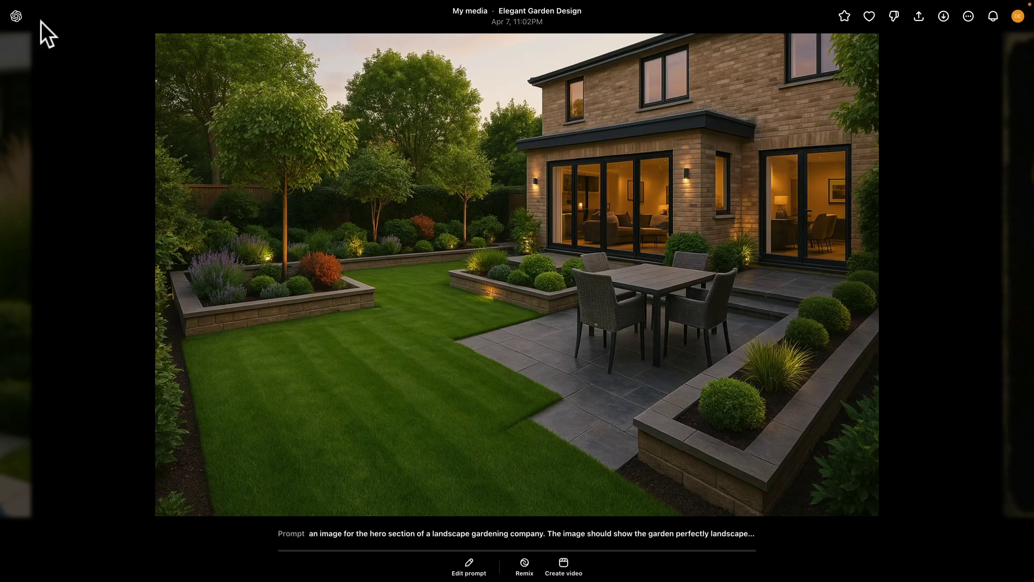
left_click(39, 21)
left_click(17, 15)
Step: Generate an image from the copied landscape gardening hero prompt with a 3:2 aspect ratio
scroll(228, 180, "up", 15)
scroll(233, 189, "up", 10)
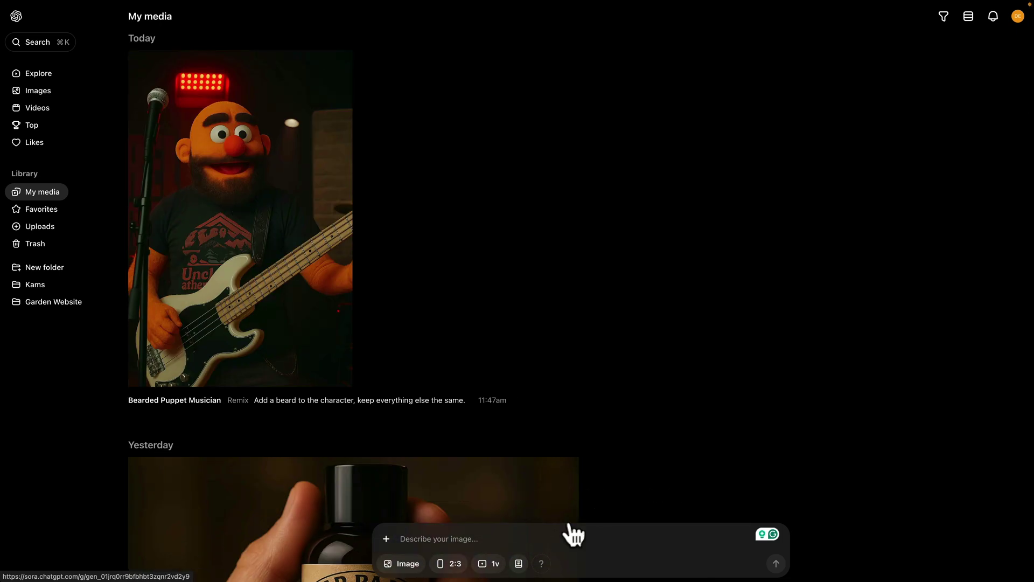
left_click(455, 561)
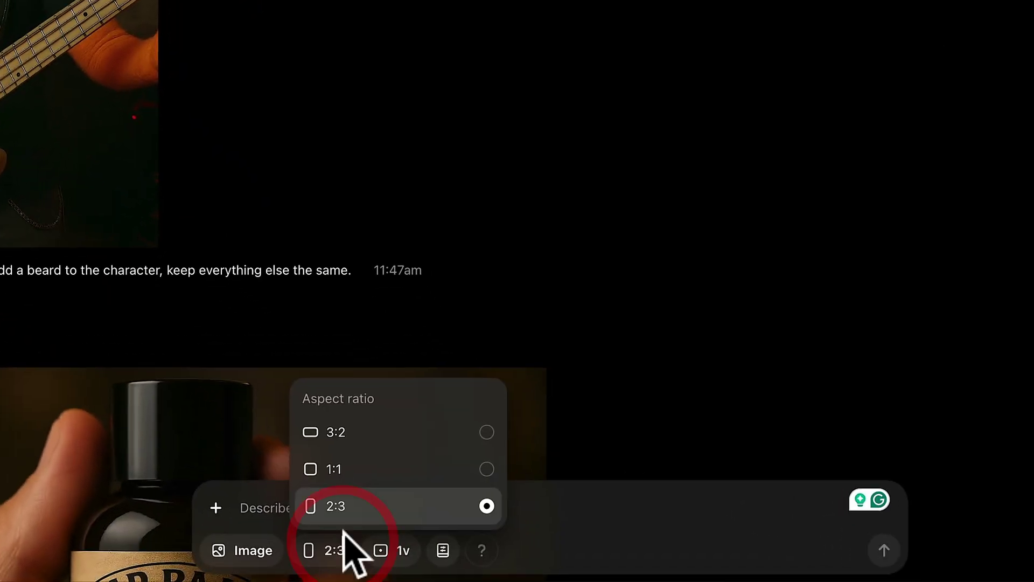
left_click(353, 438)
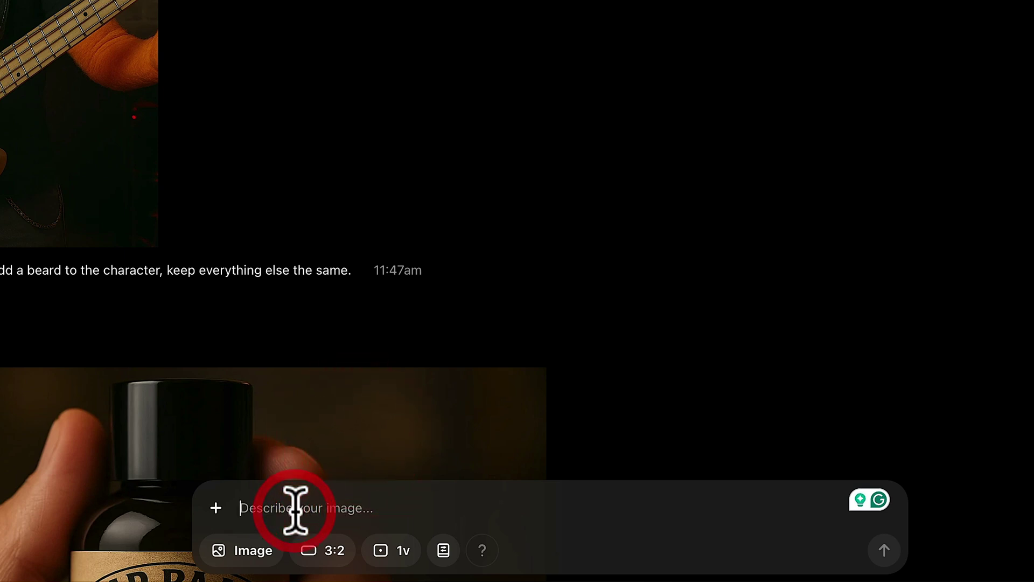
key("ctrl+v")
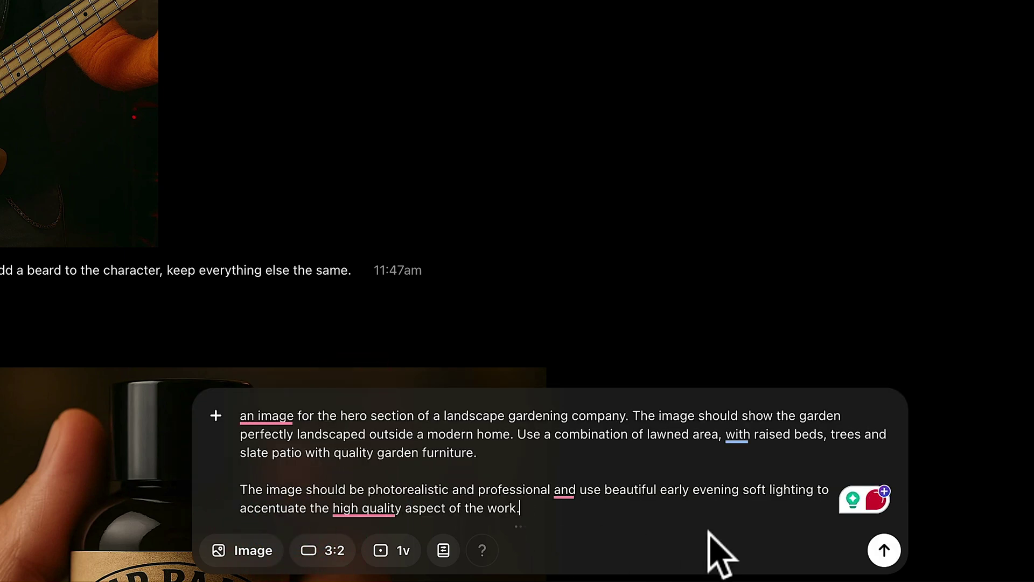
left_click(884, 550)
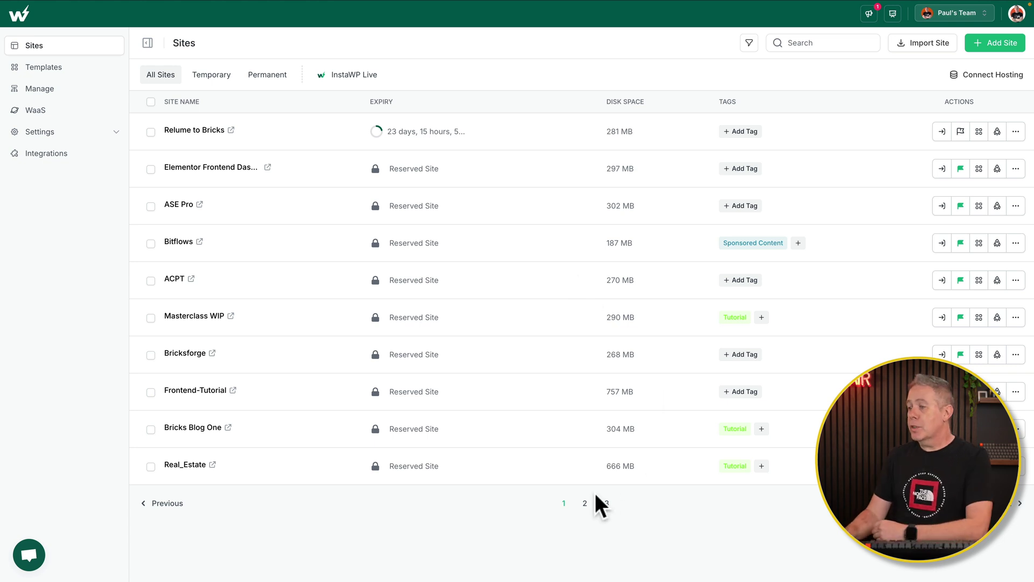
Step: In InstaWP, go to page 2 of the sites list and clone the Bricks Blueprint Brixies site
left_click(585, 503)
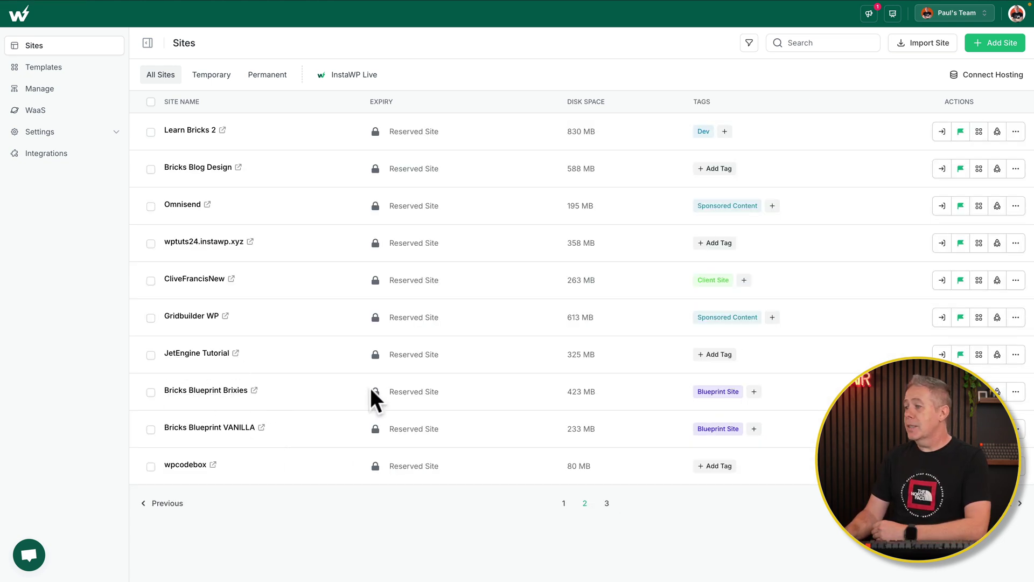
left_click(1016, 132)
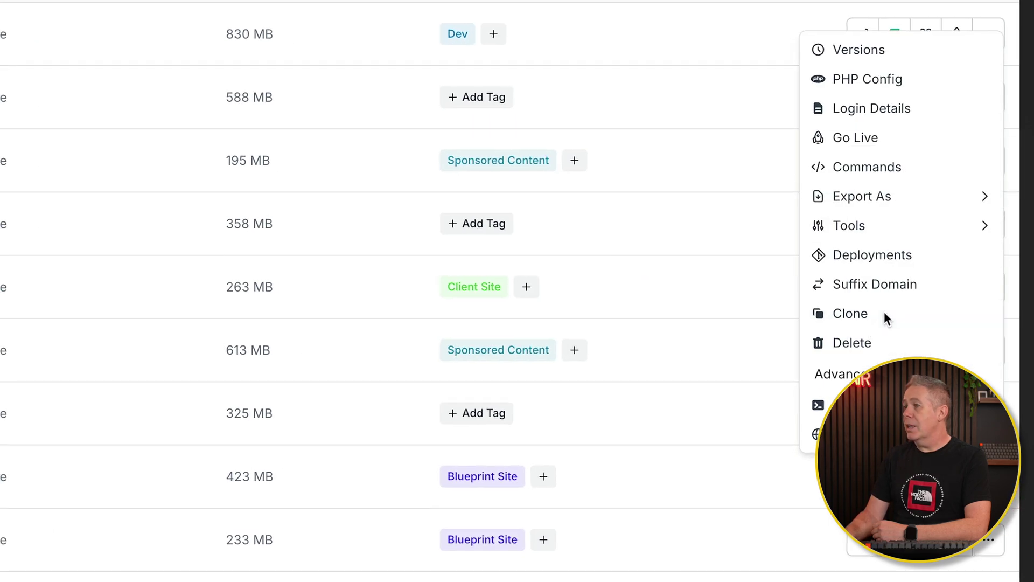
left_click(886, 315)
left_click(135, 345)
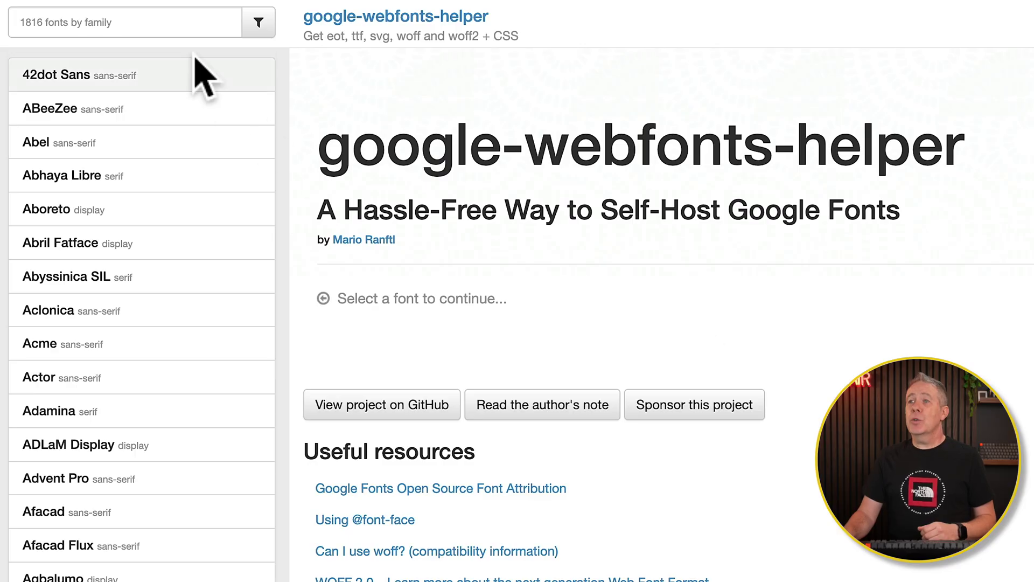
Step: In google-webfonts-helper, search for "gloo", select Gloock and download its Latin regular font archive gloock-v6-latin.zip
left_click(160, 28)
type("gloo")
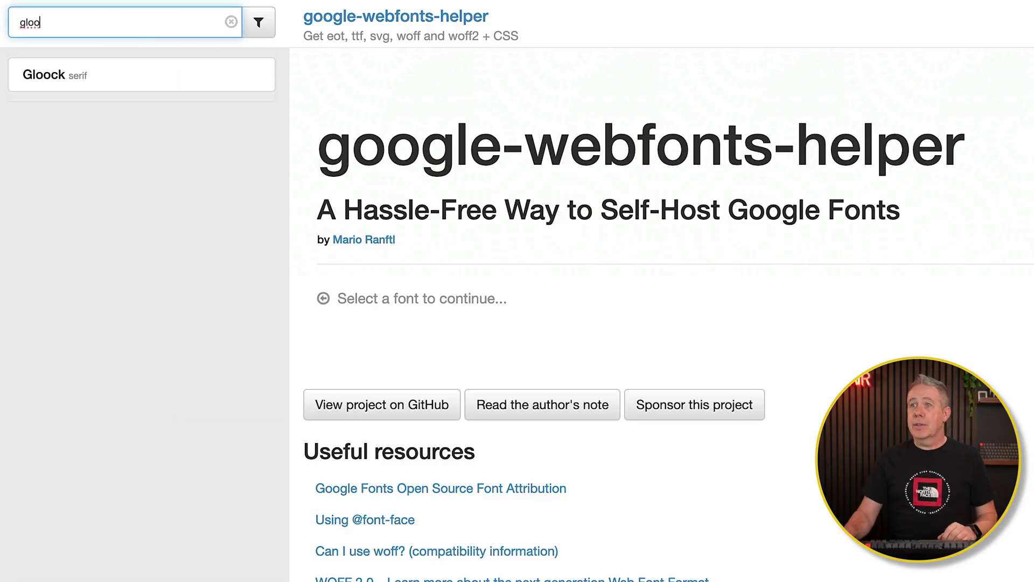
left_click(103, 73)
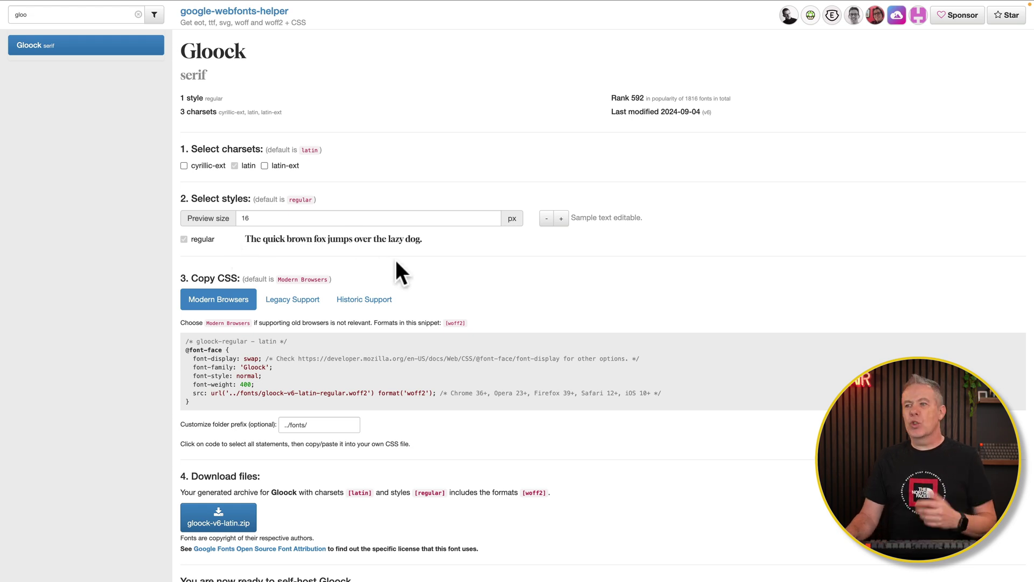
scroll(525, 338, "down", 2)
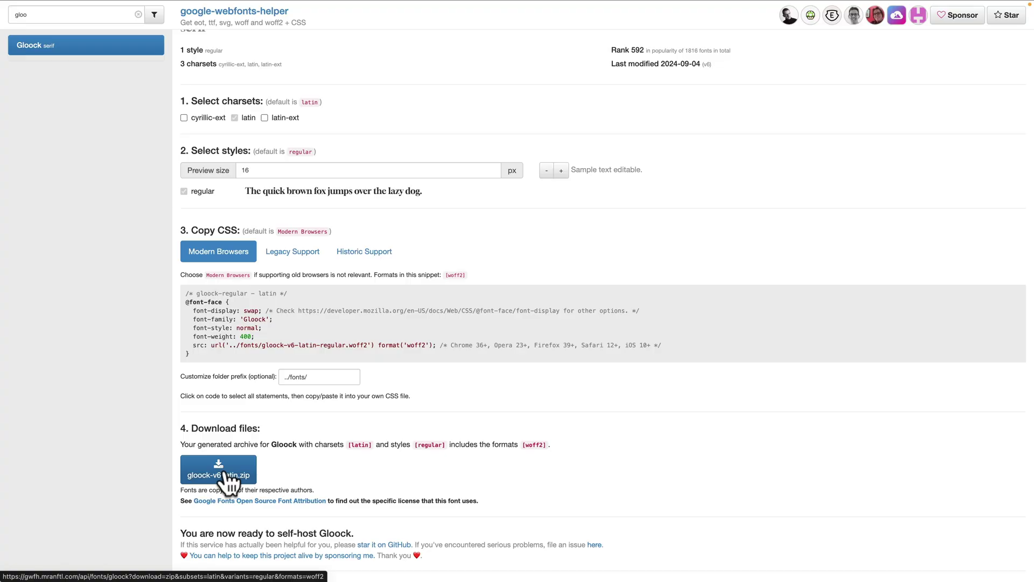
left_click(221, 476)
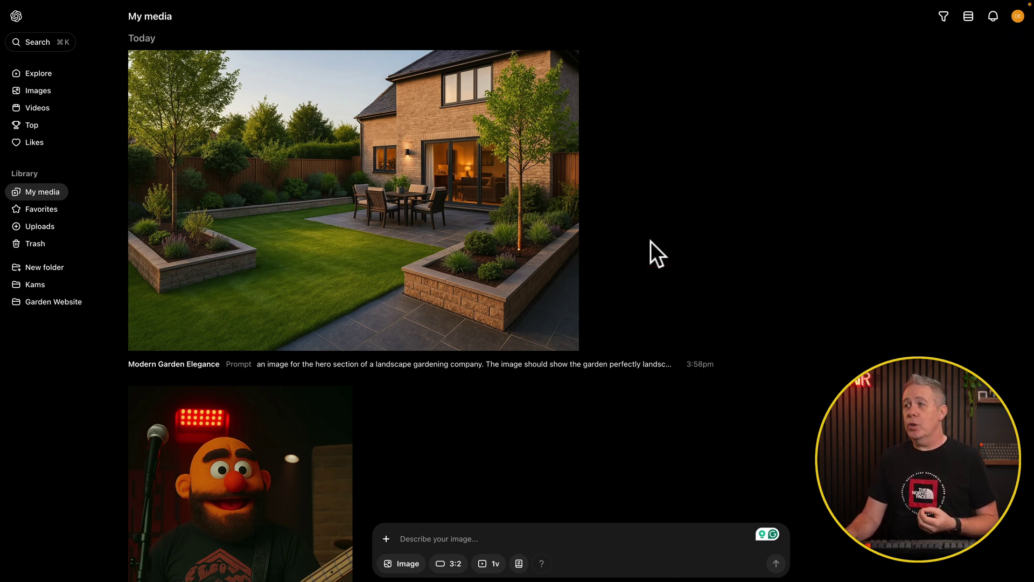
Step: Add the Modern Garden Elegance image to the Garden Website folder and open that folder
left_click(425, 211)
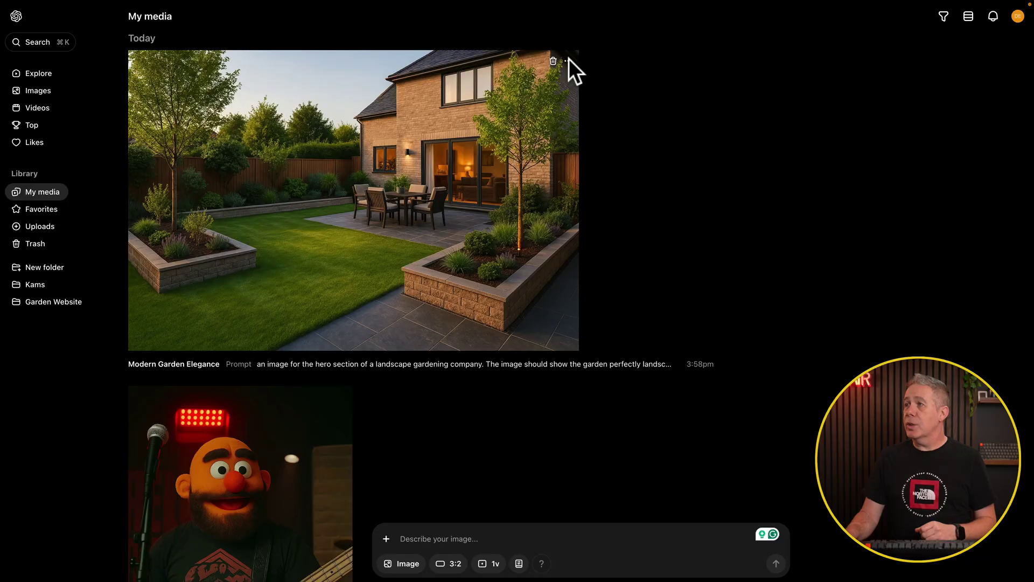
left_click(569, 60)
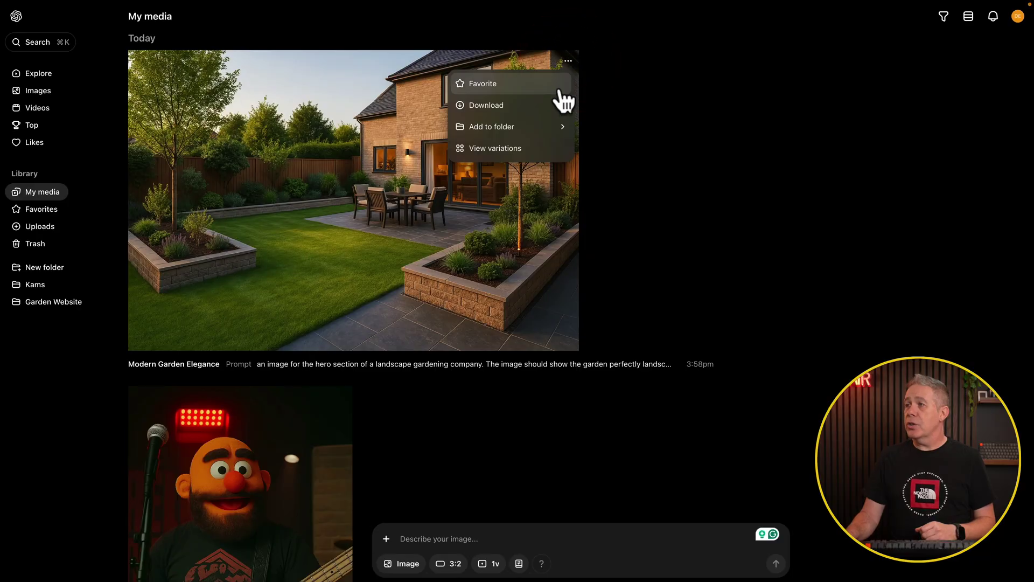
mouse_move(547, 127)
left_click(670, 152)
left_click(53, 302)
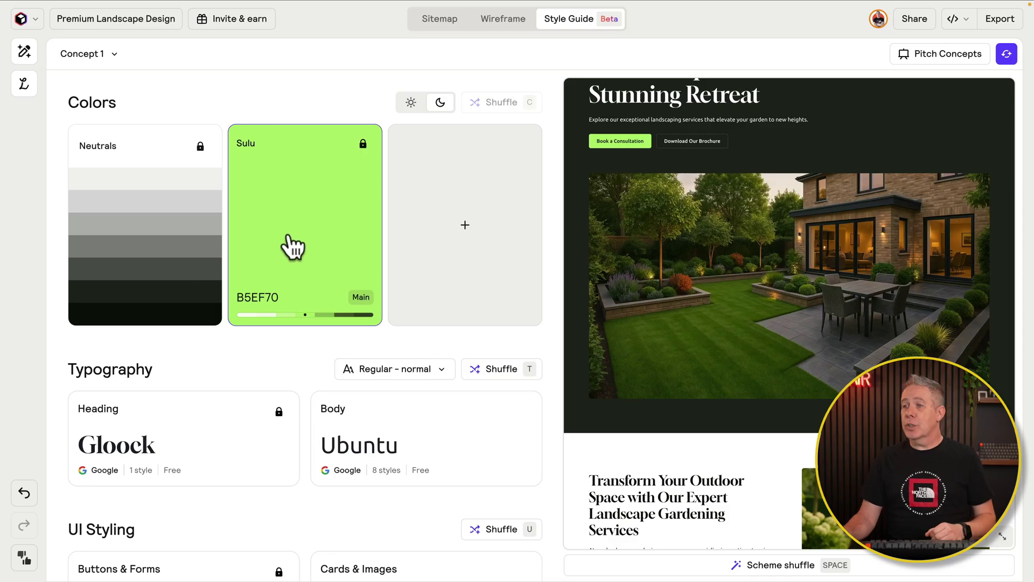
Step: In the Relume style guide, open the Sulu colour and copy its hex value #B5EF70
left_click(292, 245)
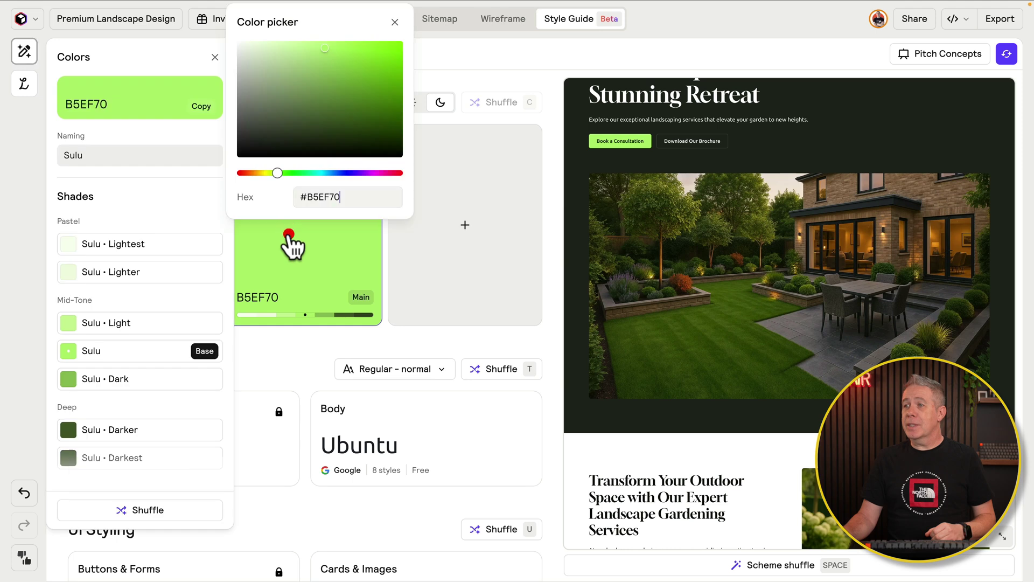
triple_click(352, 191)
key("ctrl+c")
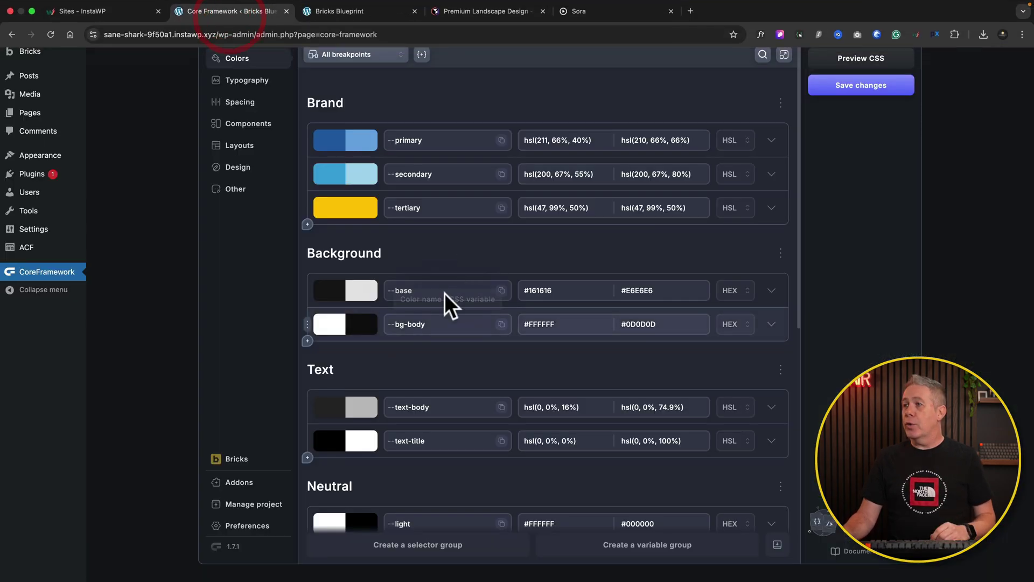
Step: In the WordPress site's Core Framework colours, disable dark mode for the primary brand colour and set it to #B5EF70
left_click(773, 142)
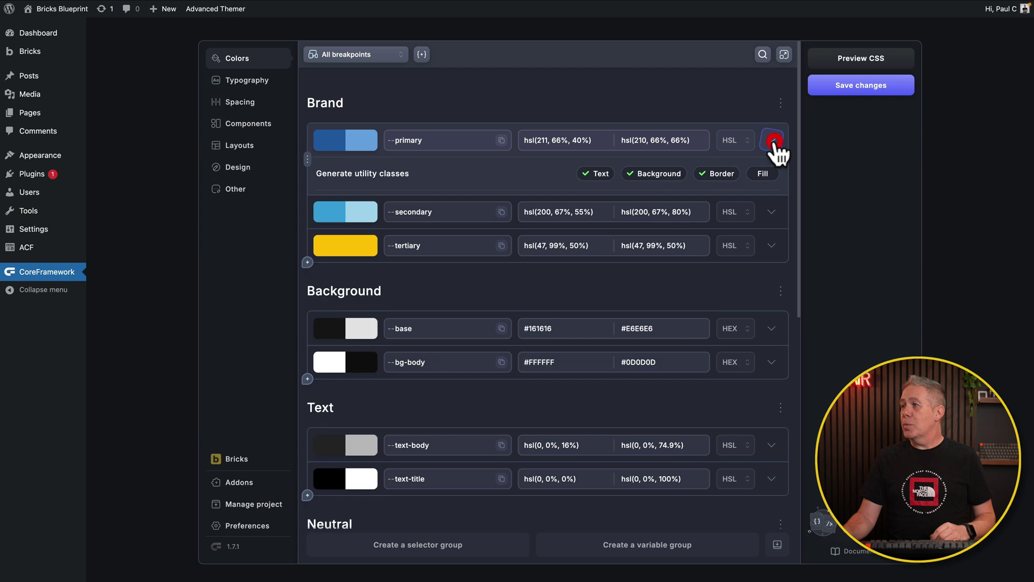
left_click(759, 205)
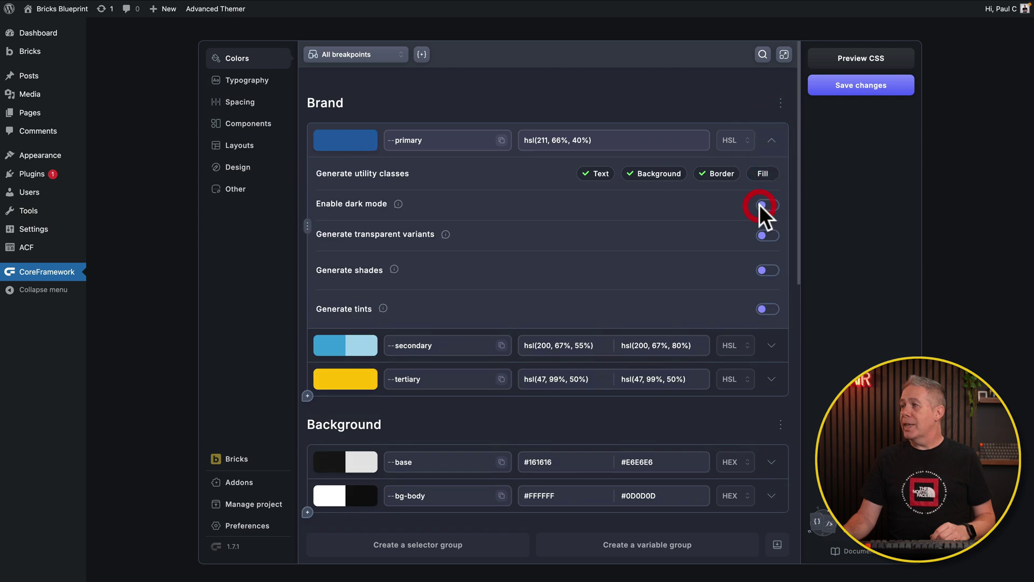
left_click(772, 142)
left_click(589, 141)
key("ctrl+v")
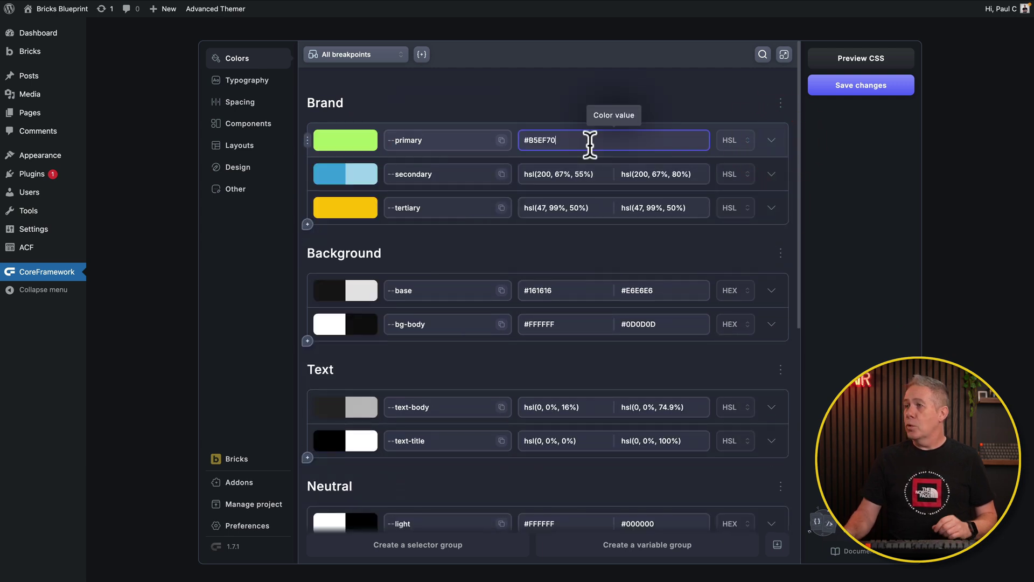
Step: Delete the secondary and tertiary colours from the Brand group
left_click(772, 174)
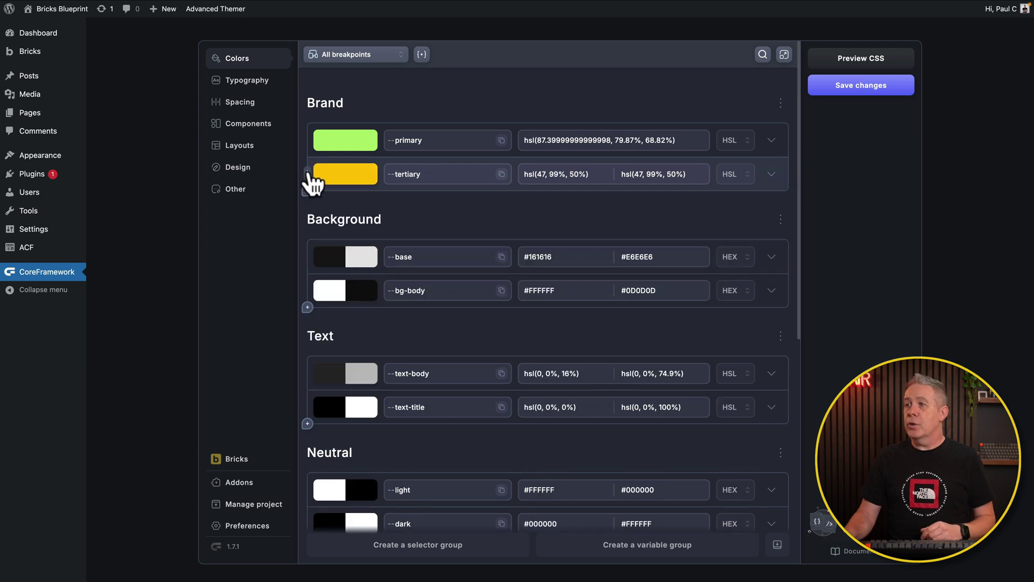
left_click(308, 171)
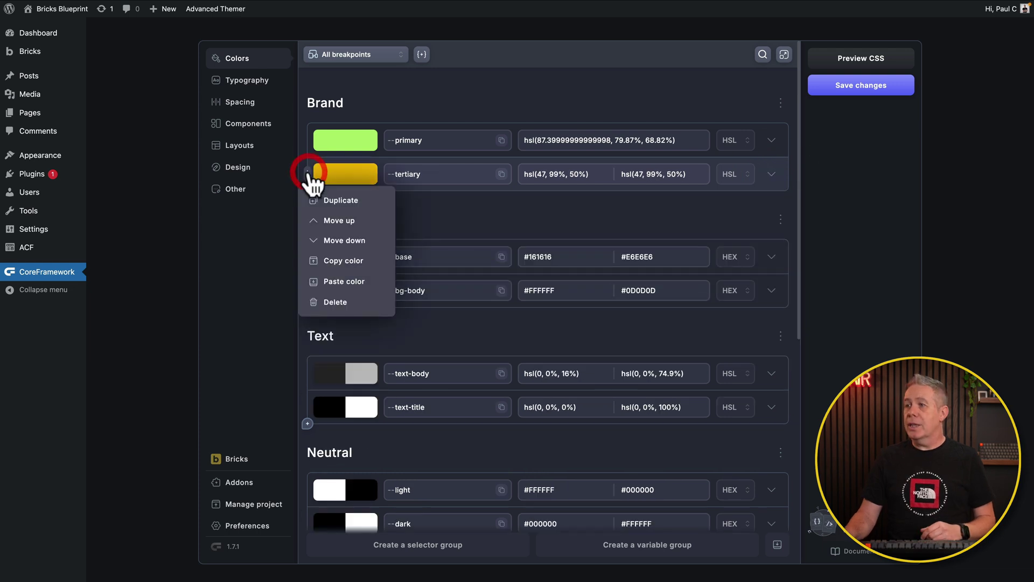
left_click(338, 304)
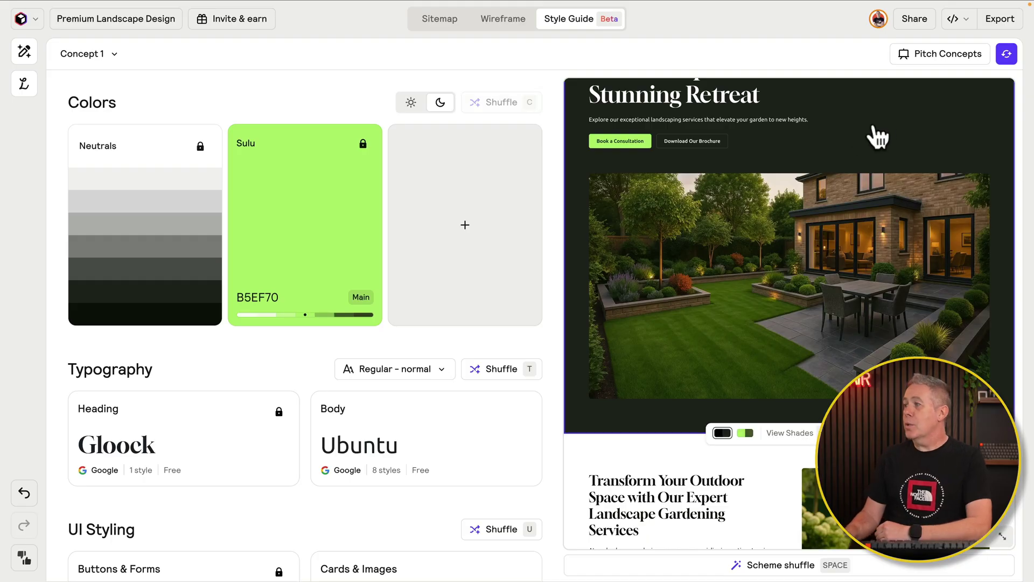
Step: Sample the dark hero background colour in the Relume preview, and disable dark mode for Core Framework's base background colour
mouse_move(640, 7)
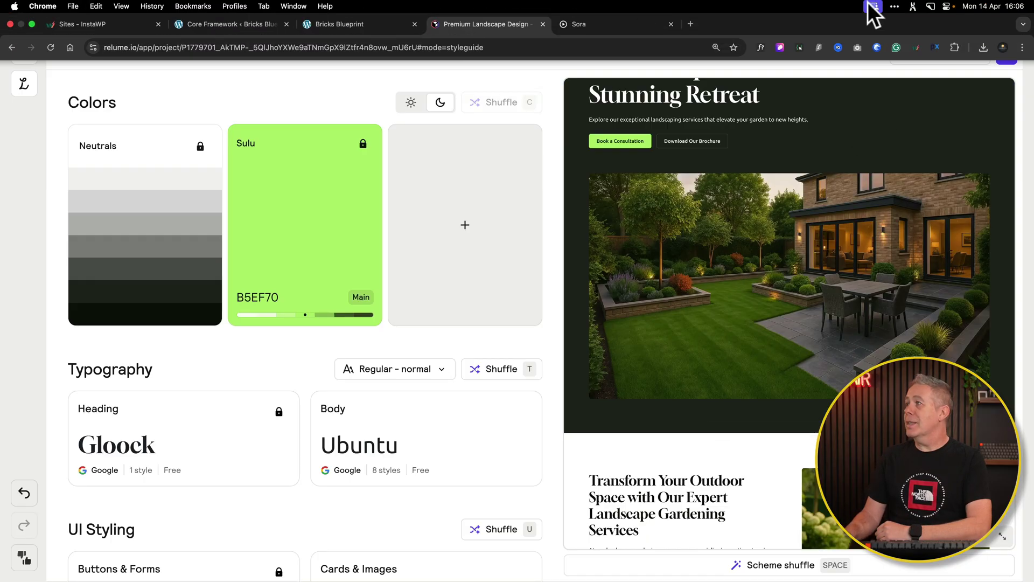
left_click(892, 5)
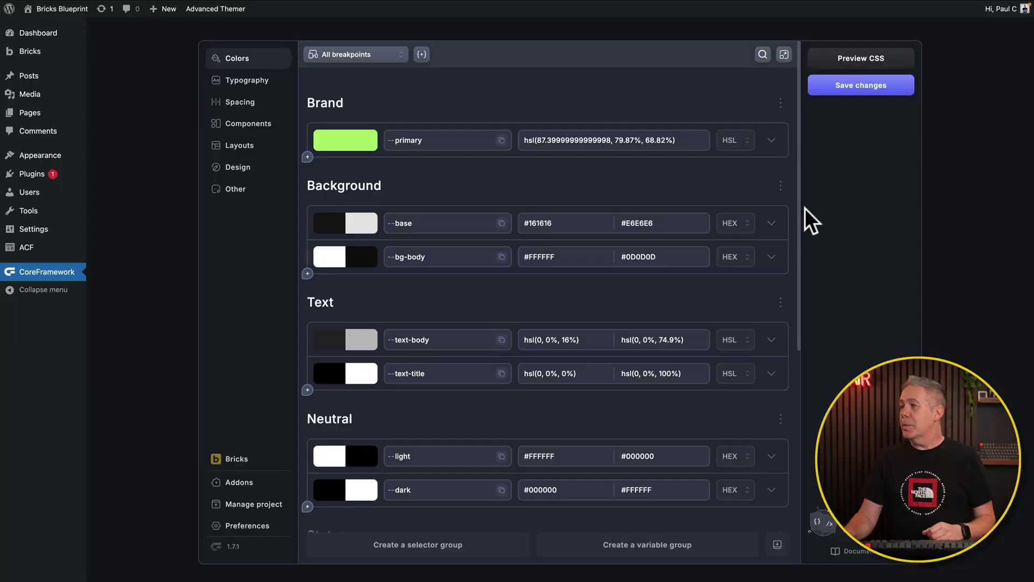
left_click(772, 223)
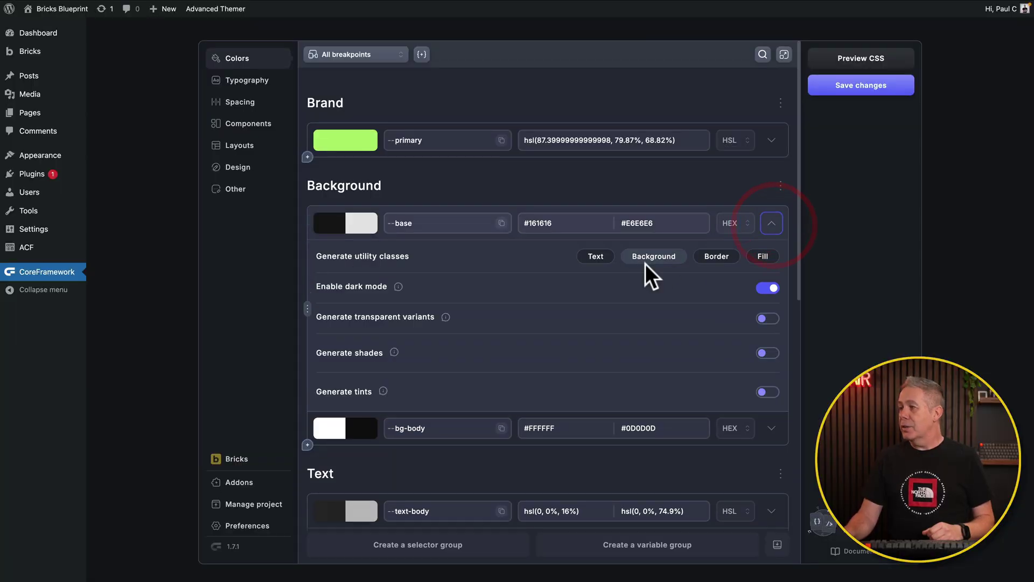
left_click(766, 288)
left_click(771, 223)
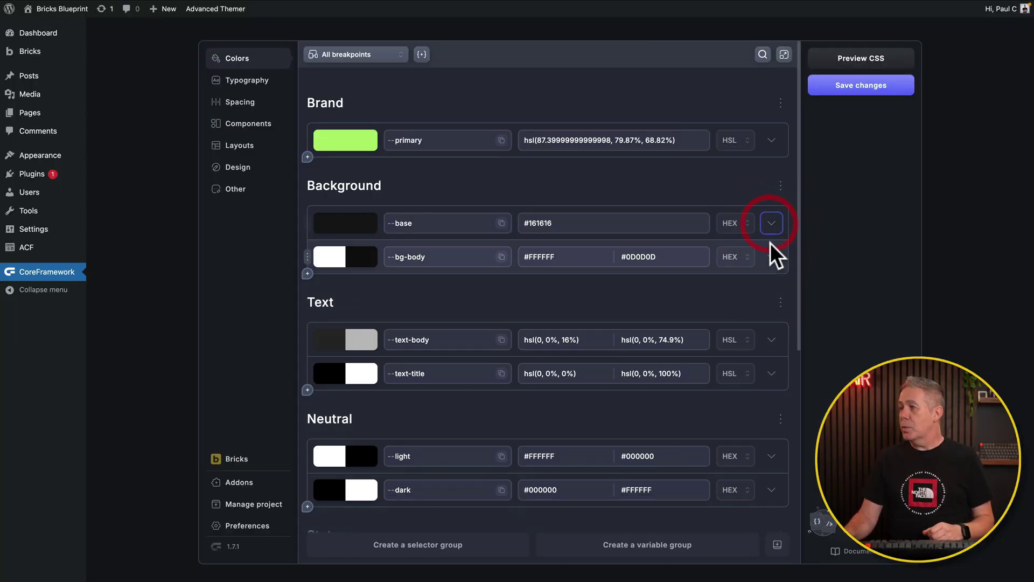
Step: Disable dark mode for bg-body, set both the base and bg-body colours to #1E211C and save the changes
left_click(772, 256)
left_click(766, 321)
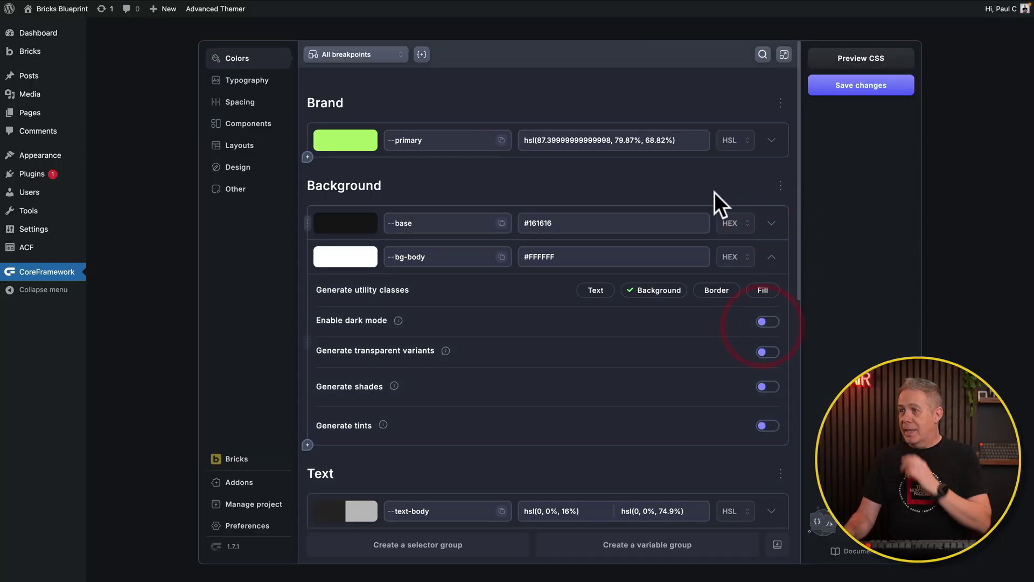
left_click(574, 255)
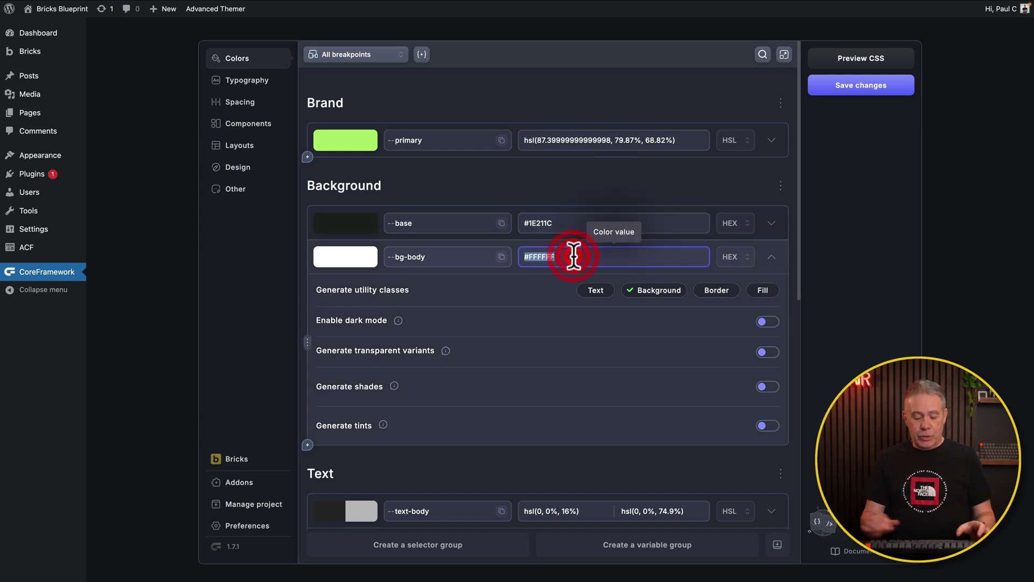
left_click(610, 185)
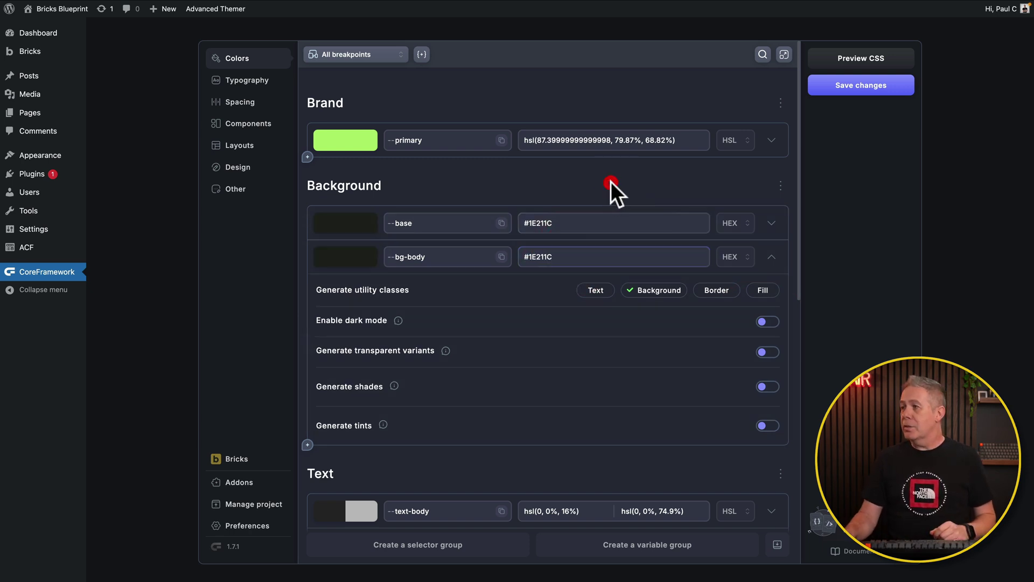
left_click(771, 258)
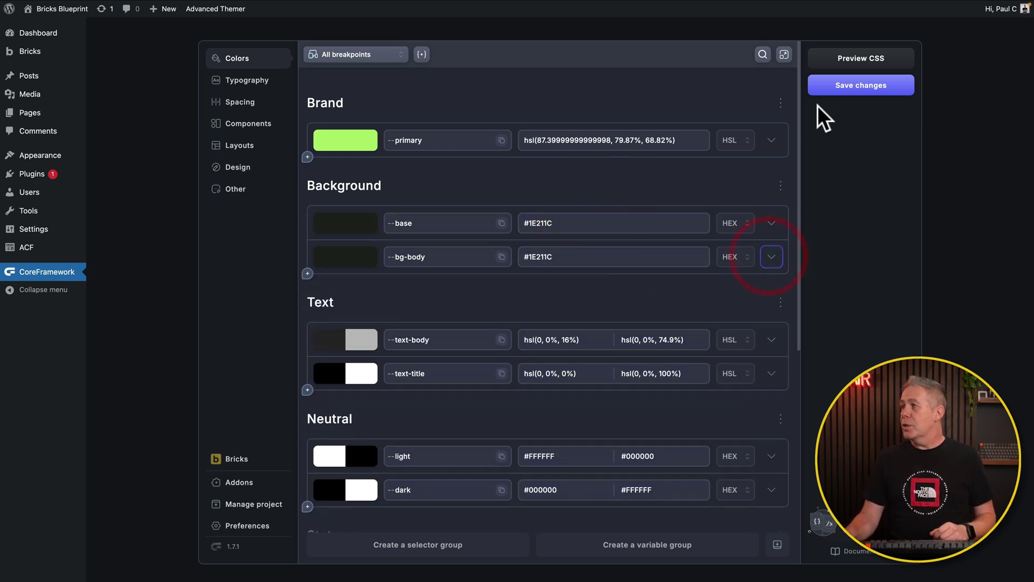
left_click(847, 89)
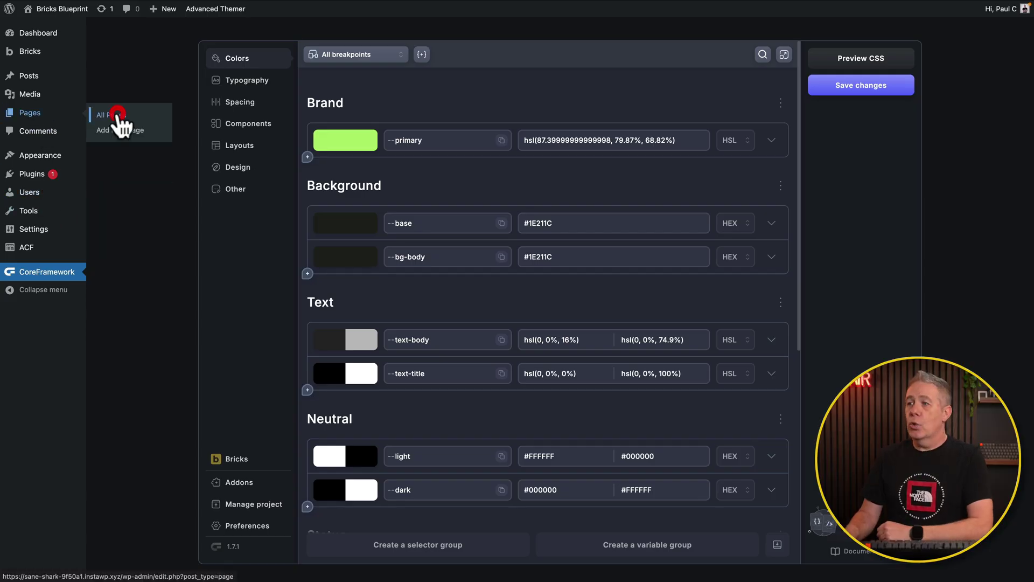
Step: Open the Homepage in the Bricks builder and review the colour settings of its Brixies Global theme style
left_click(117, 114)
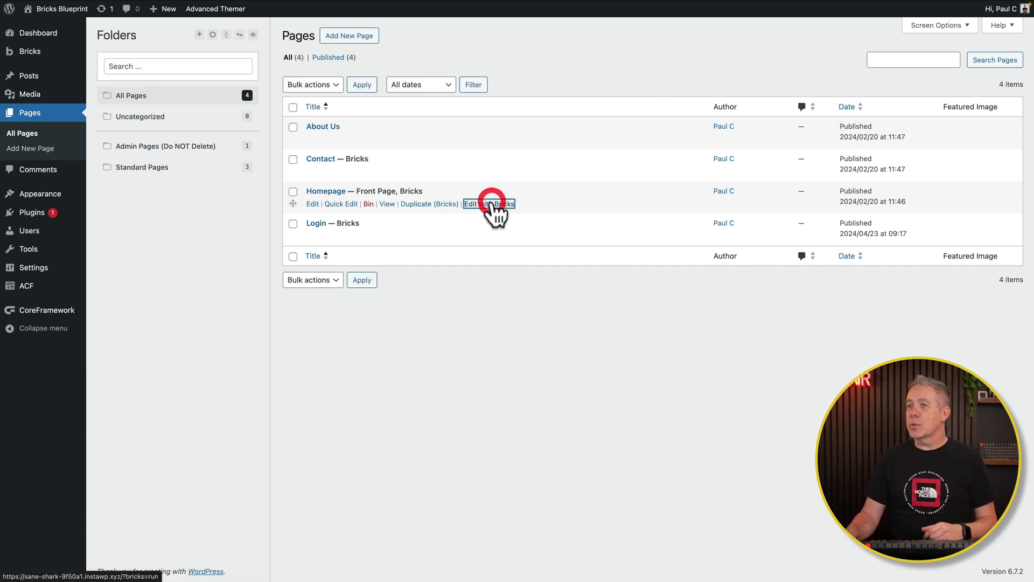
left_click(492, 205)
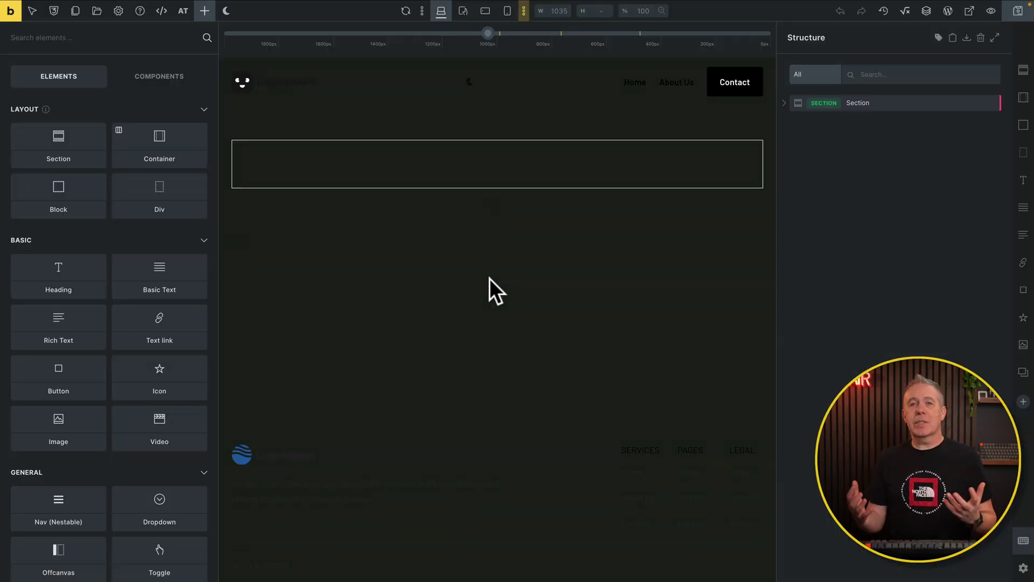
left_click(119, 12)
left_click(91, 67)
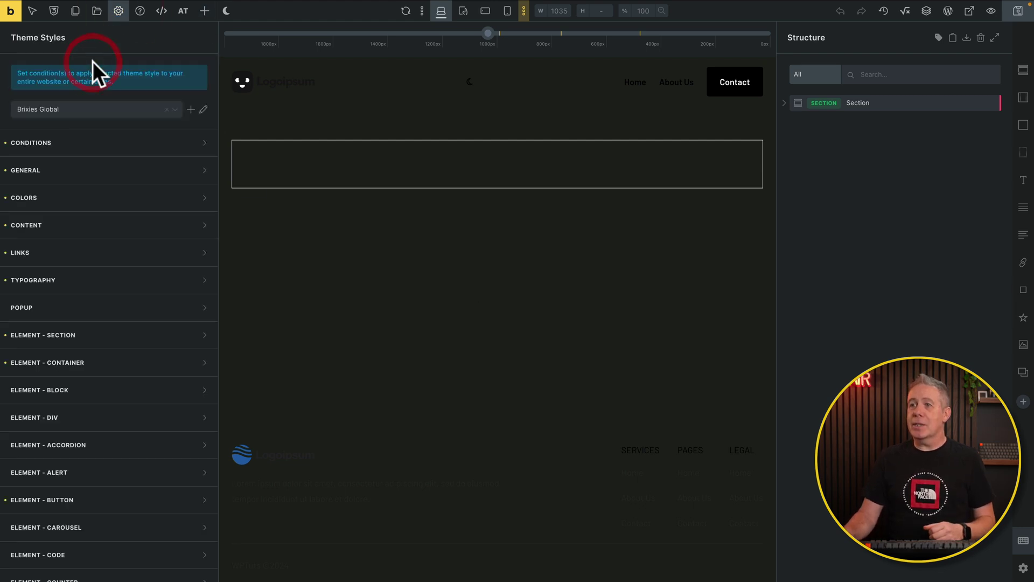
left_click(107, 198)
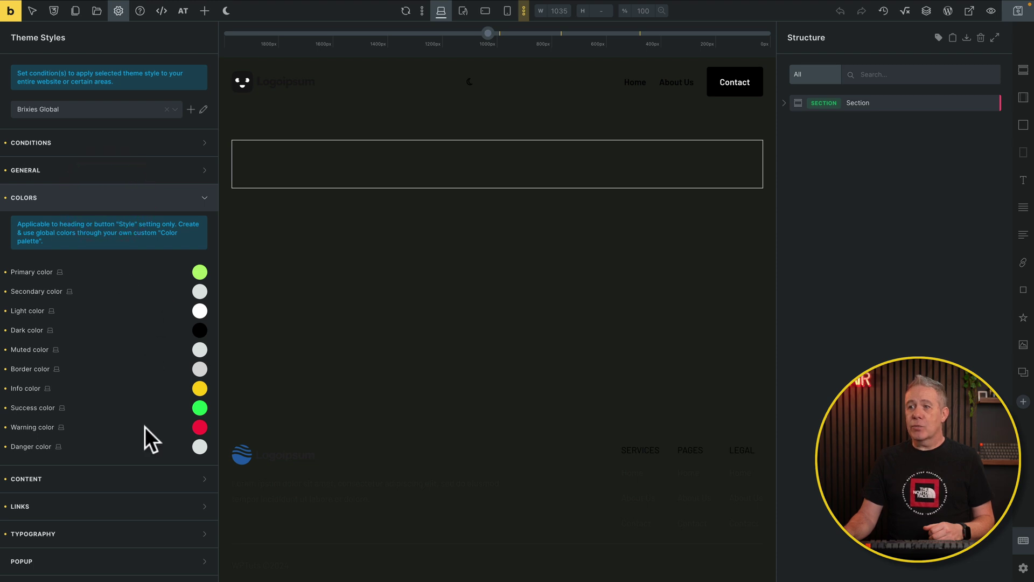
left_click(156, 198)
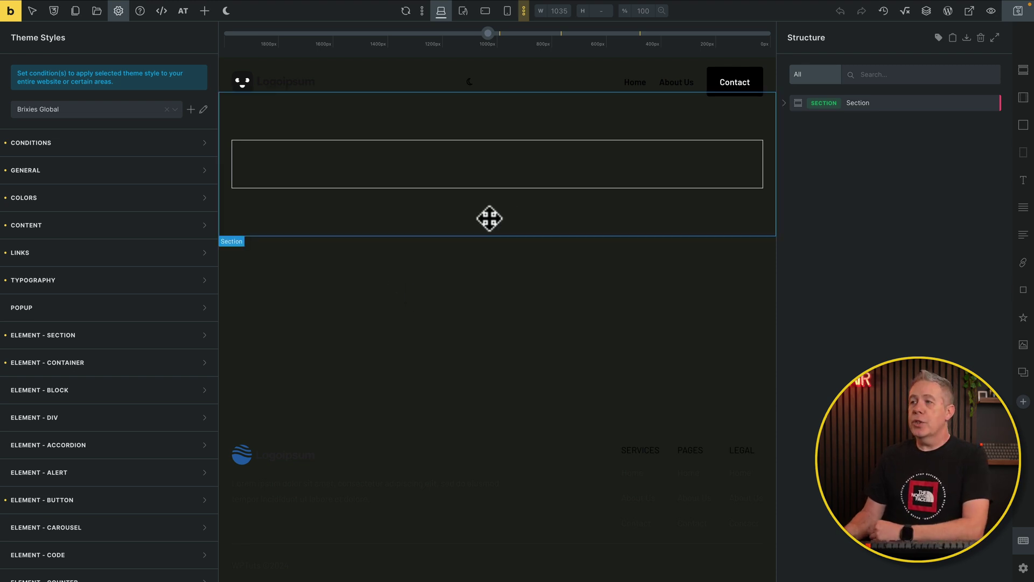
Step: Set the theme style's general site background colour to white from the Core Framework palette
left_click(206, 173)
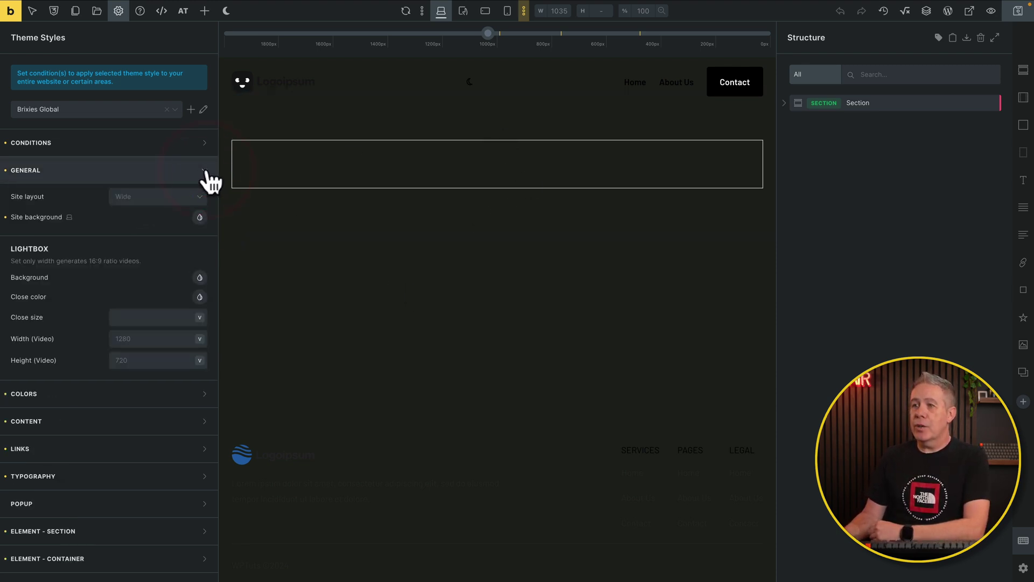
left_click(199, 218)
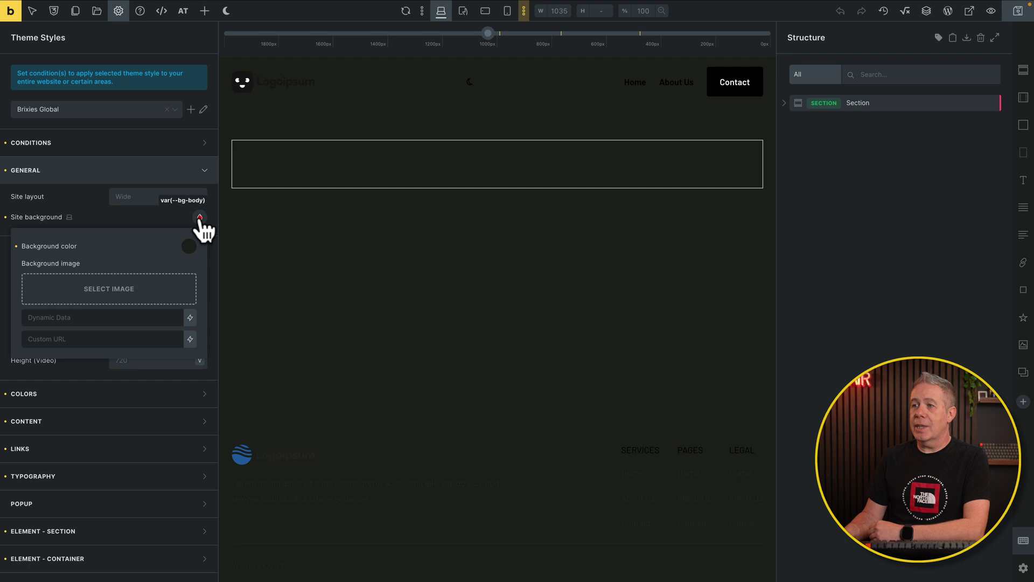
left_click(190, 248)
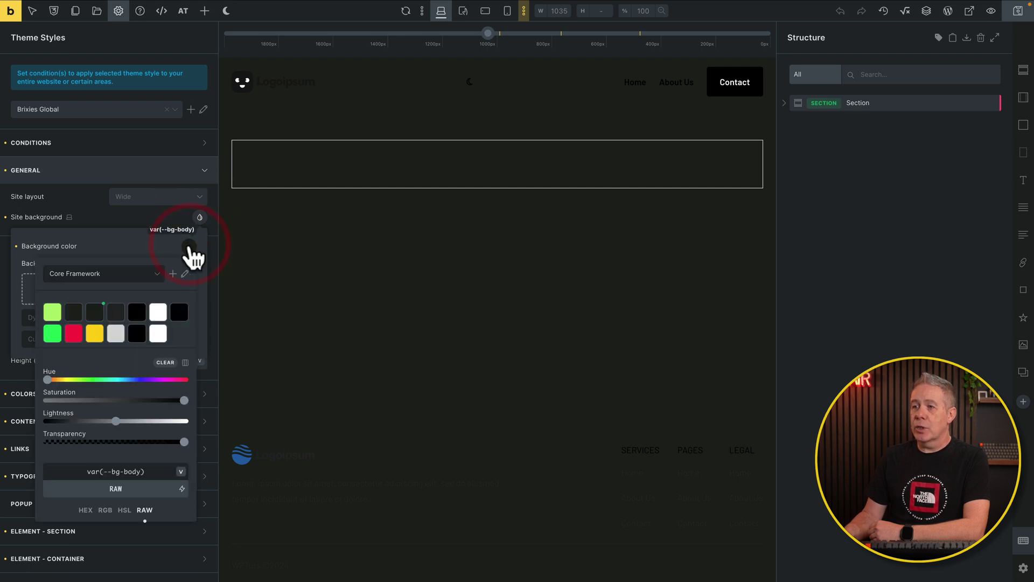
left_click(158, 334)
left_click(189, 247)
left_click(153, 218)
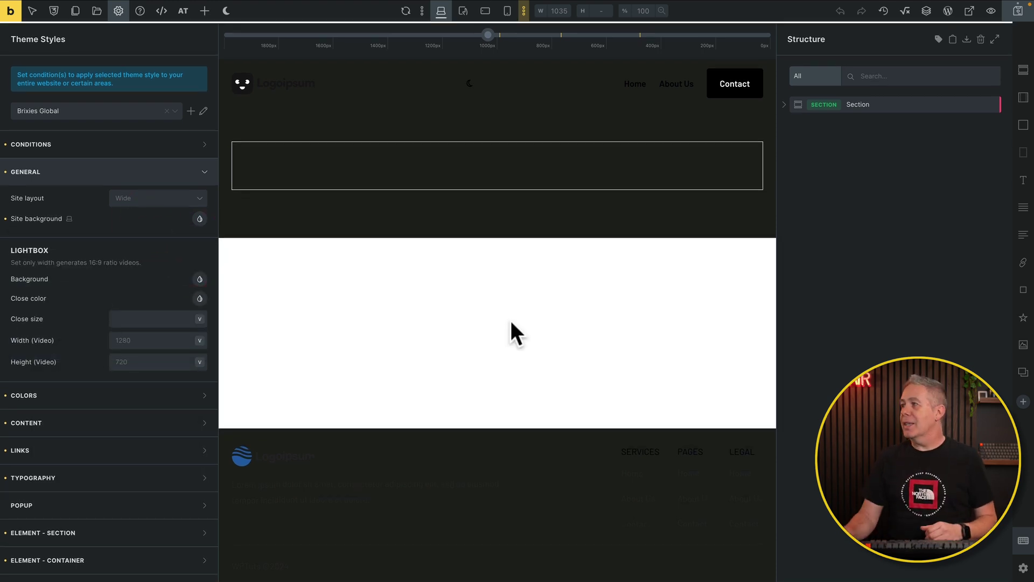
Step: Rename the homepage section as Hero and select its container
left_click(972, 104)
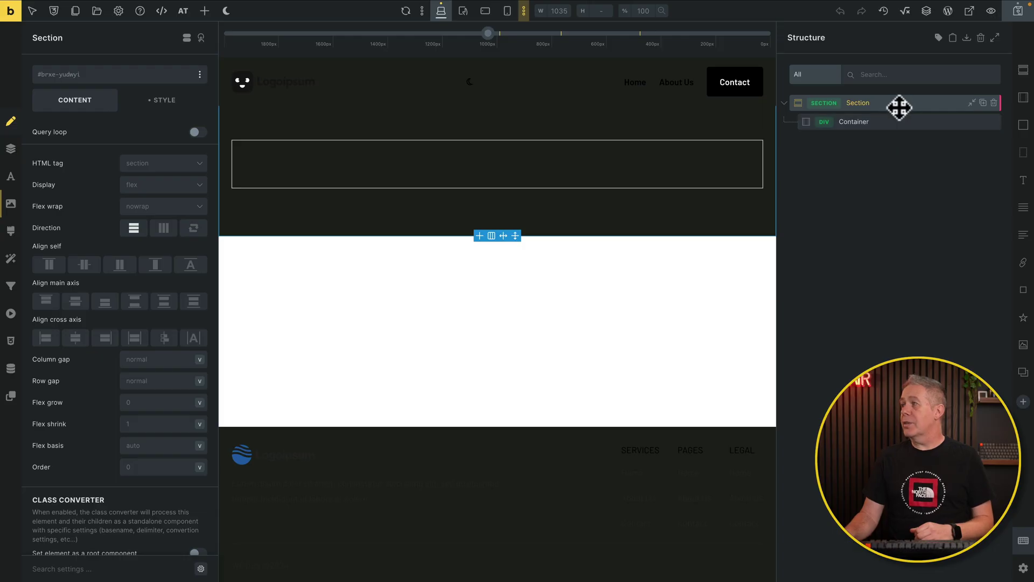
type("Hero")
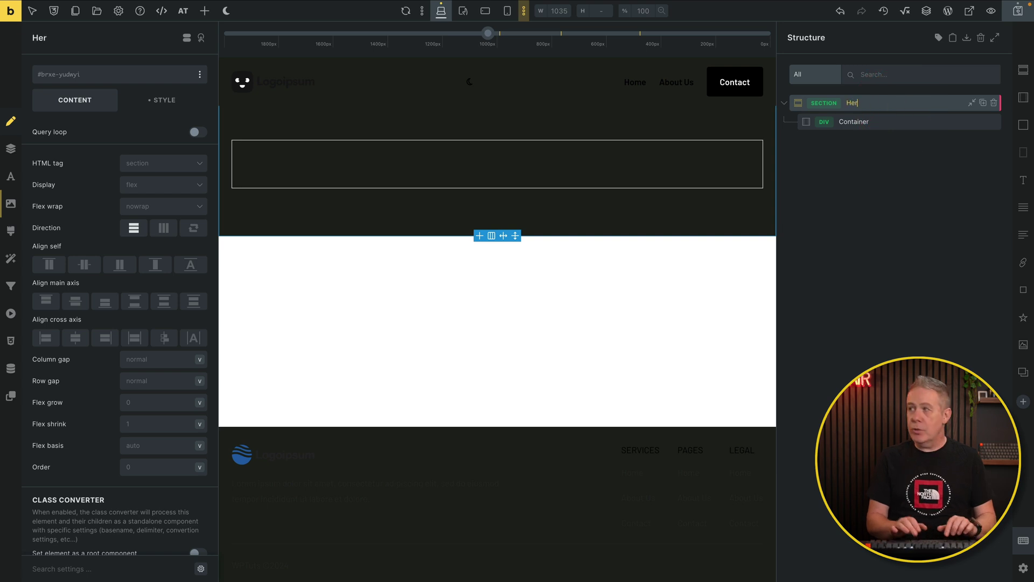
left_click(891, 124)
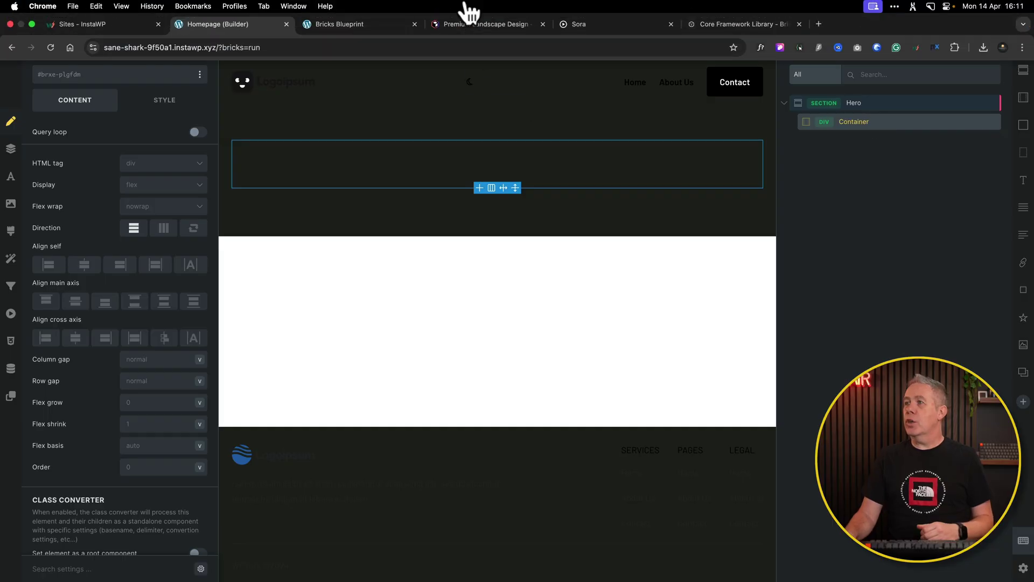
Step: Switch to the Relume design and examine the hero section layout of Concept 1
left_click(487, 22)
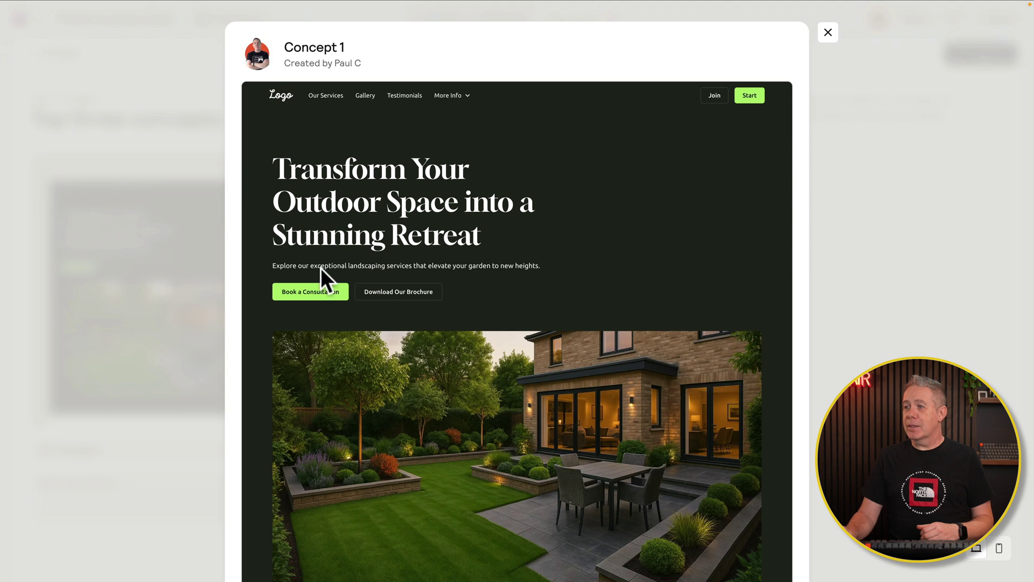
scroll(391, 420, "down", 4)
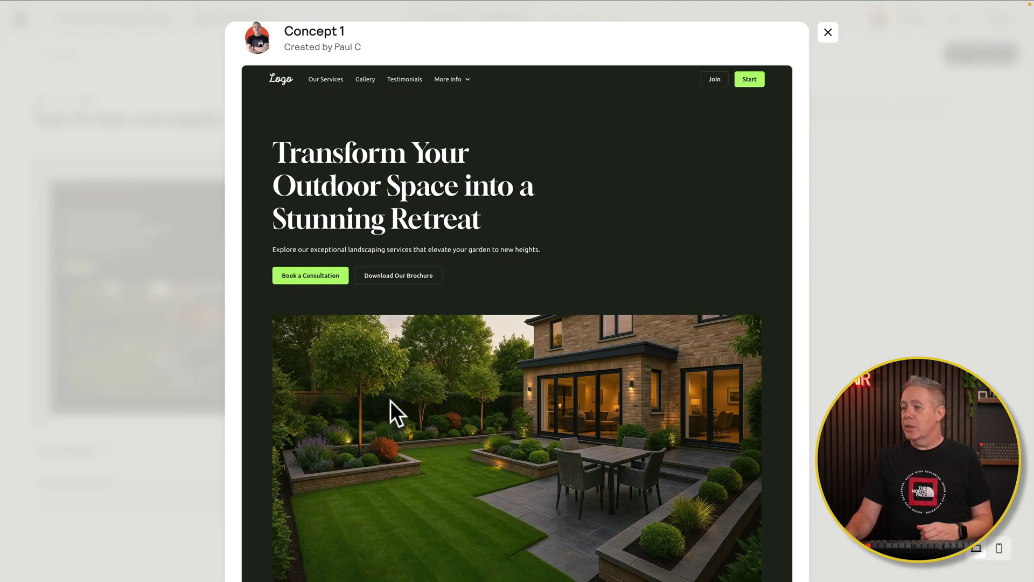
scroll(390, 412, "up", 4)
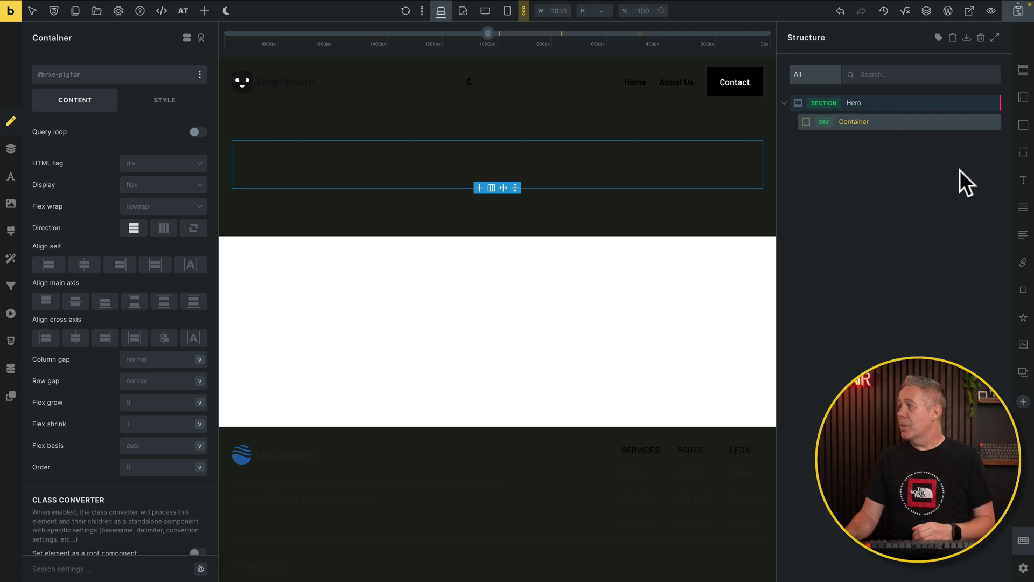
Step: Add two headings and a div holding two buttons to the Hero section's container
left_click(1024, 181)
left_click(1023, 180)
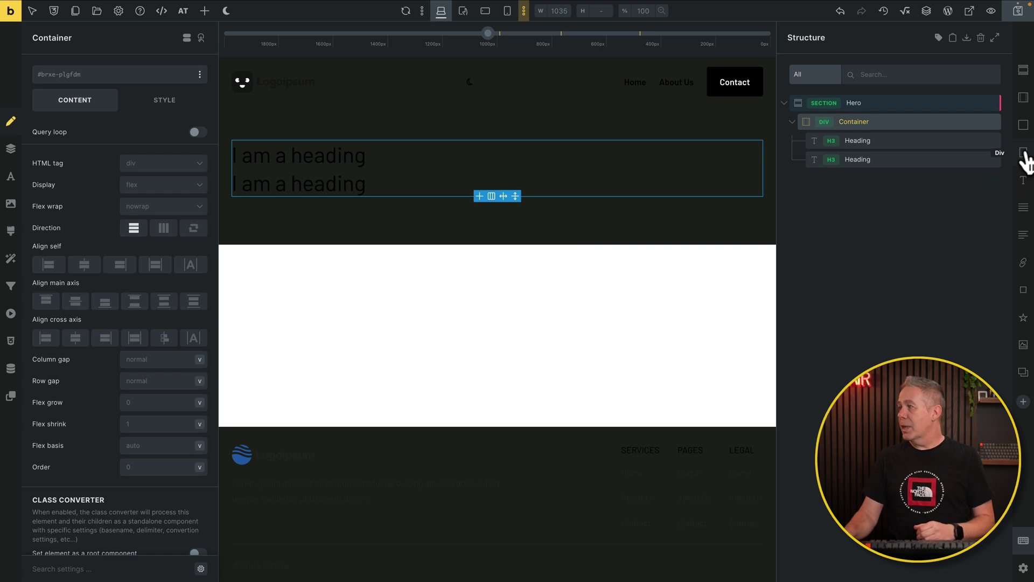
left_click(1025, 154)
left_click(926, 179)
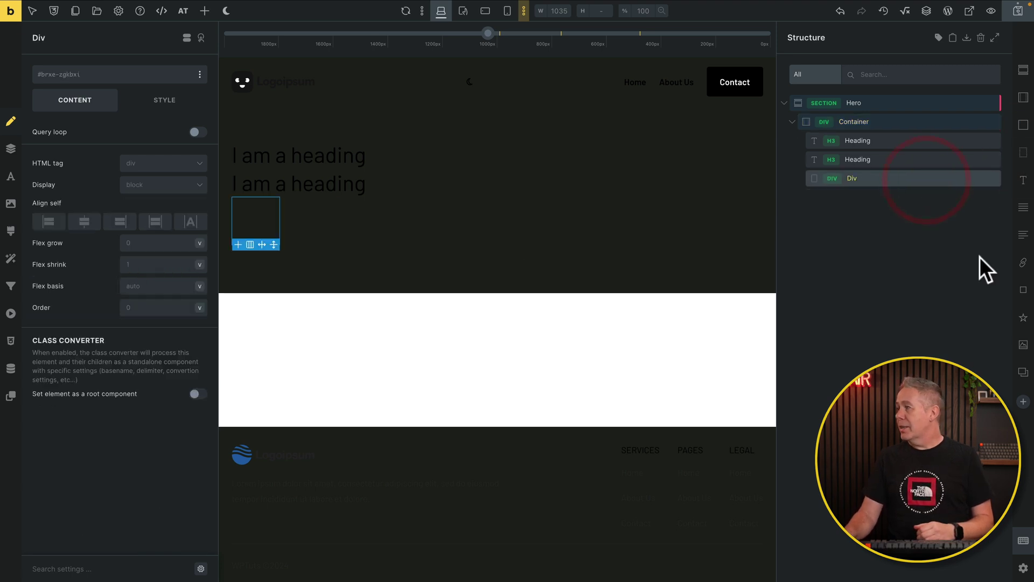
left_click(1024, 291)
left_click(1024, 291)
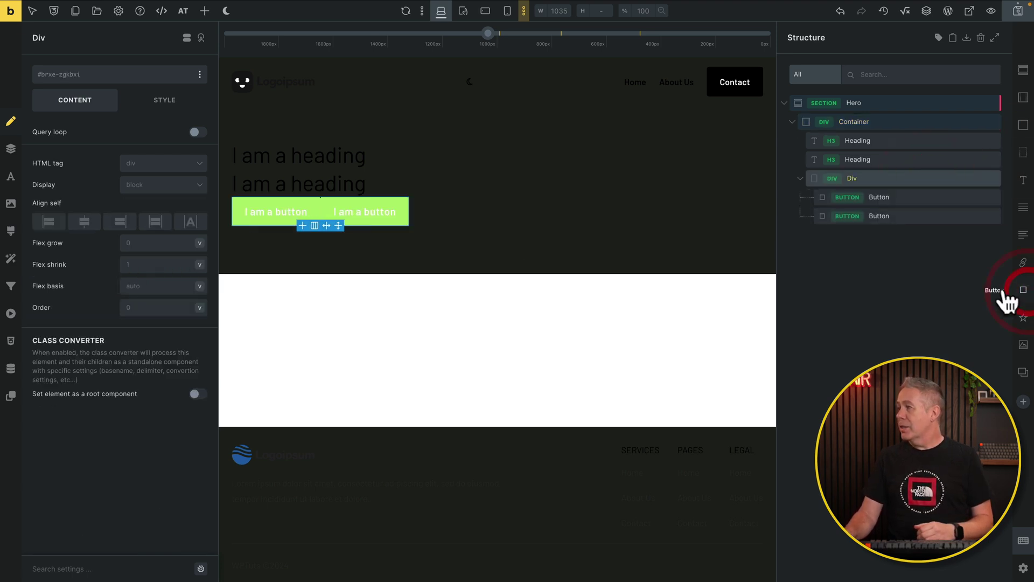
Step: Add an image element and place it inside the Hero section, directly after the container
left_click(930, 242)
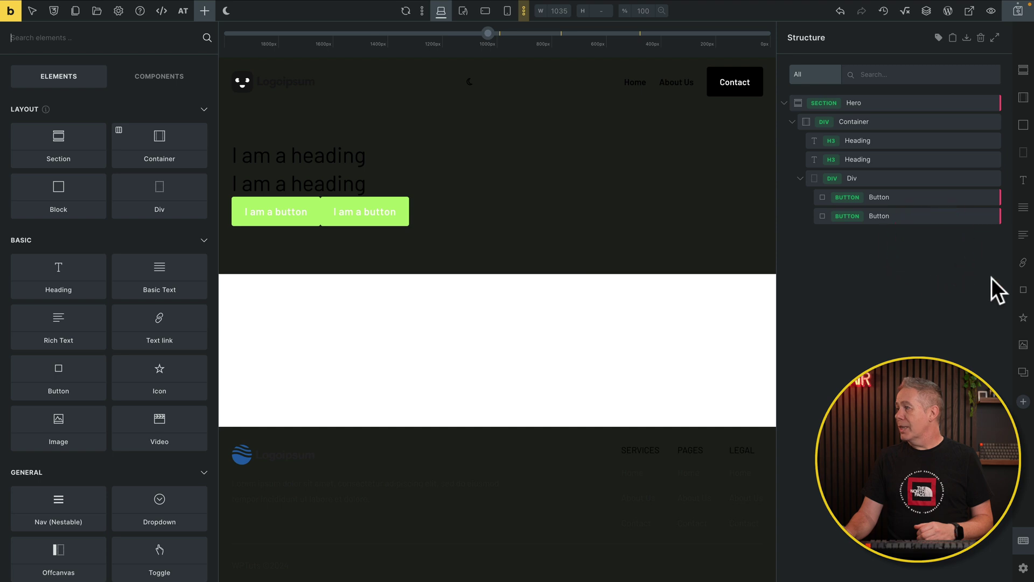
left_click(1021, 349)
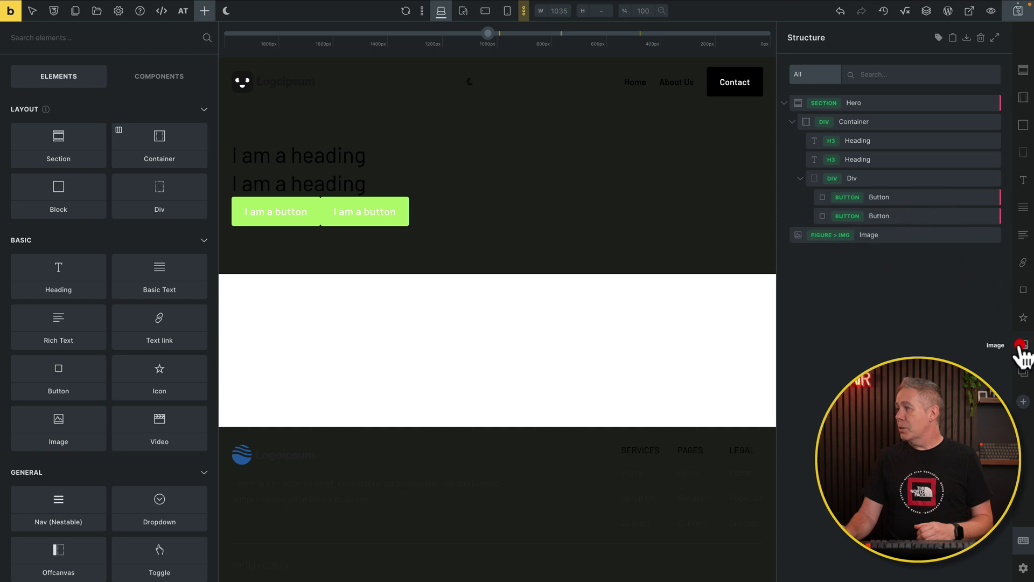
left_click(895, 235)
left_click_drag(913, 225, 796, 209)
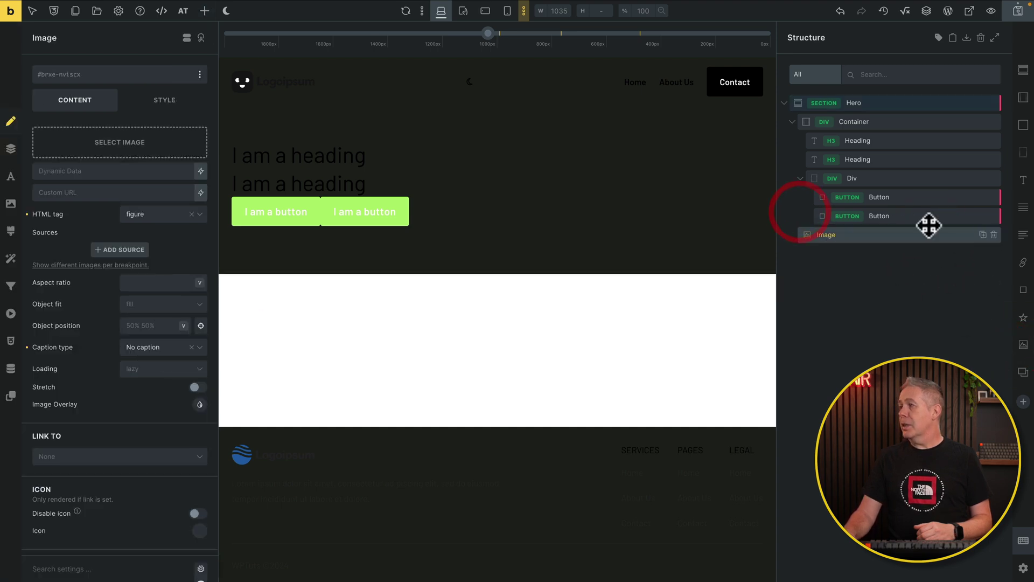
left_click(801, 178)
Step: Set the first heading's HTML tag to h1 and the second heading's to h2
left_click(895, 140)
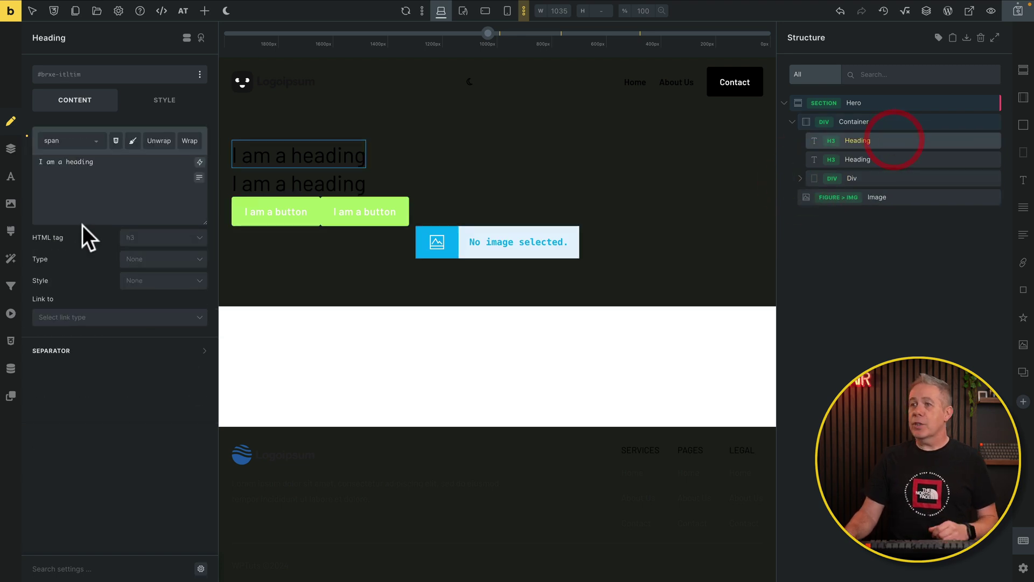
left_click(143, 240)
left_click(144, 275)
left_click(926, 159)
left_click(163, 215)
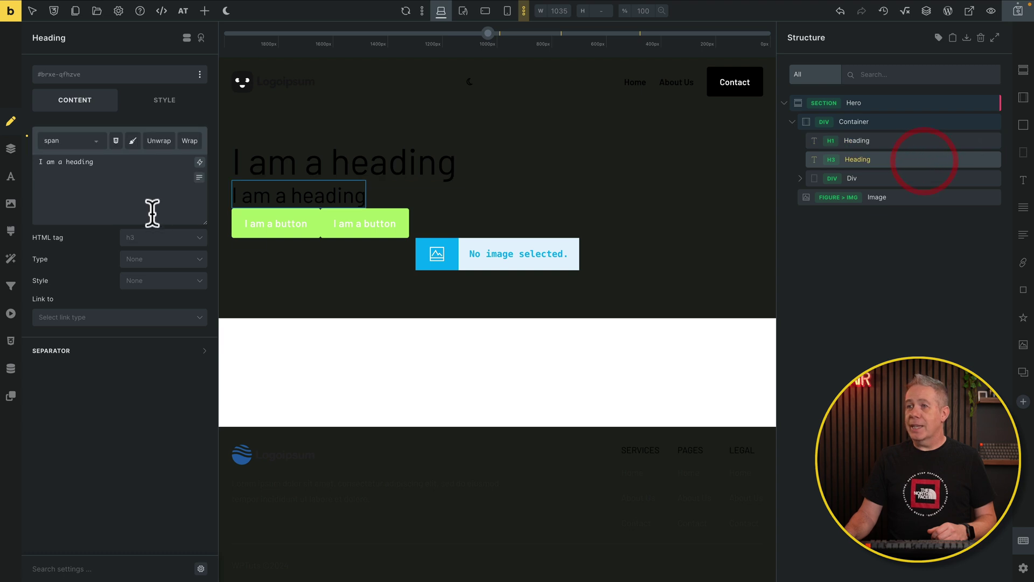
left_click(151, 241)
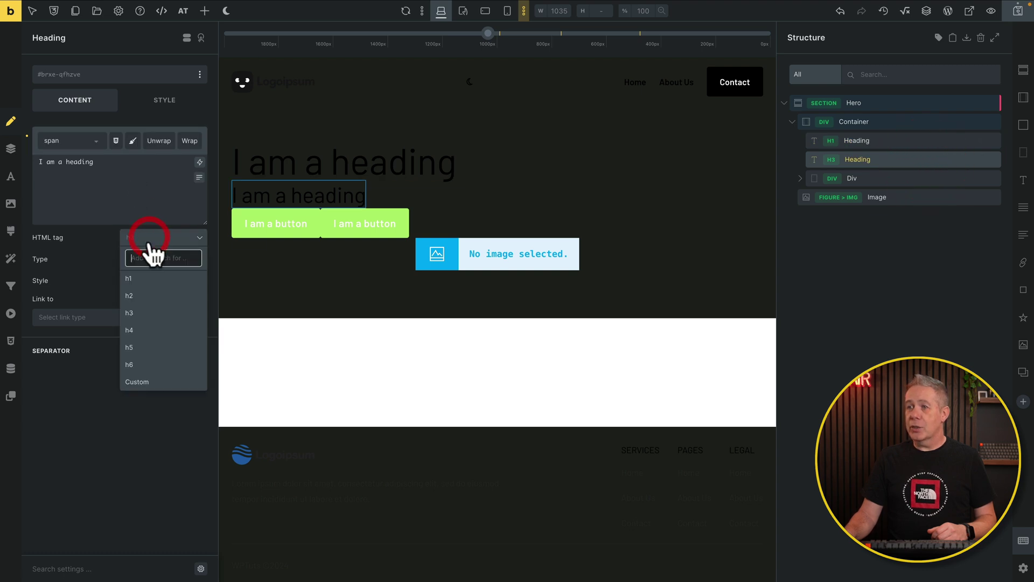
left_click(143, 292)
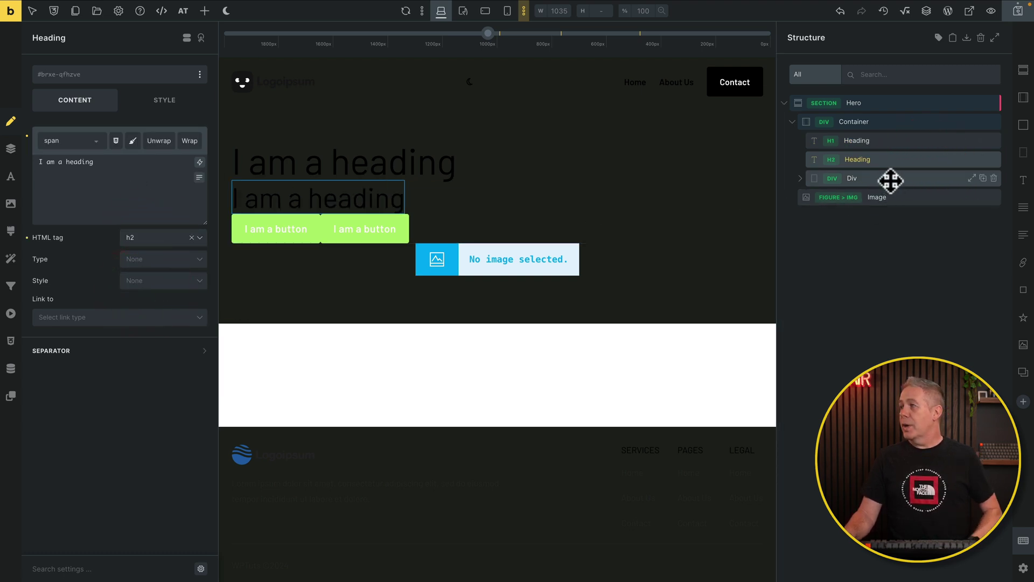
Step: Rename the h1 element as Main Heading and the h2 element as Secondary Heading
double_click(883, 143)
type("Main Heading")
left_click(865, 162)
double_click(865, 160)
type("Secondary Heading")
key("Return")
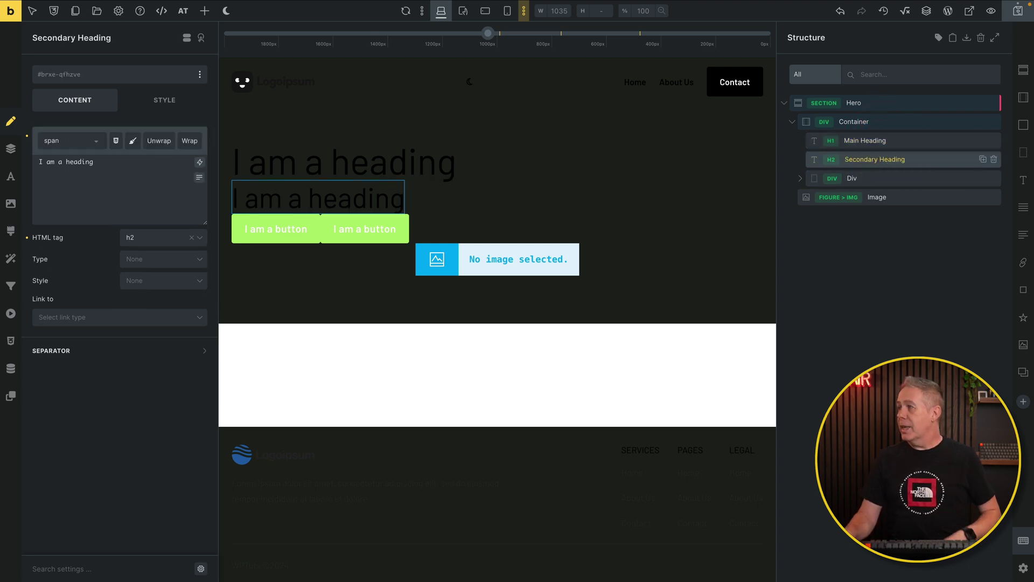
Step: Rename the div as Button Container and its two buttons as Primary btn and Secondary btn
double_click(852, 178)
type("Button Container")
key("Return")
left_click(798, 180)
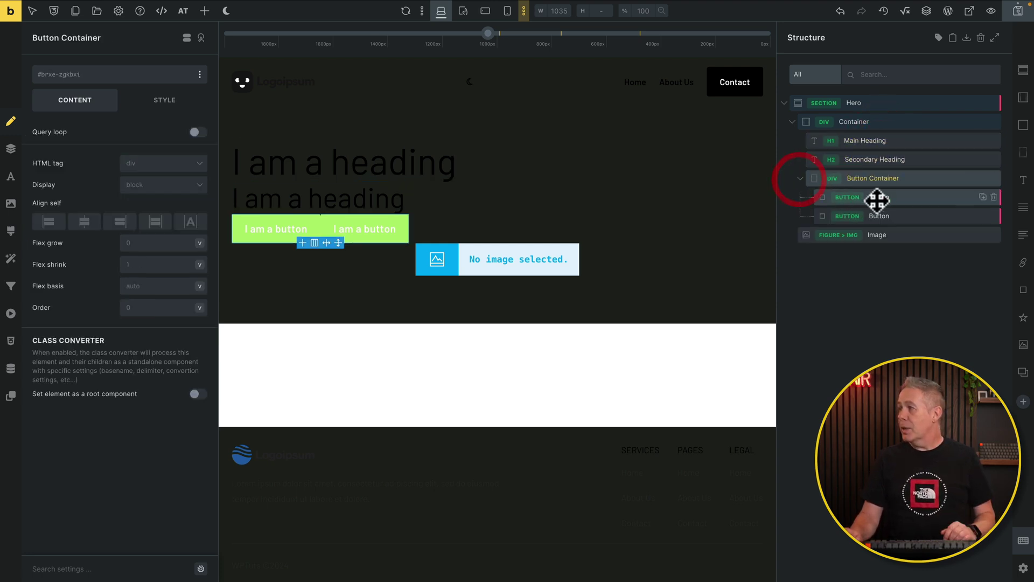
left_click(884, 196)
double_click(879, 215)
type("Secondary btn")
key("Return")
left_click(884, 236)
left_click(883, 253)
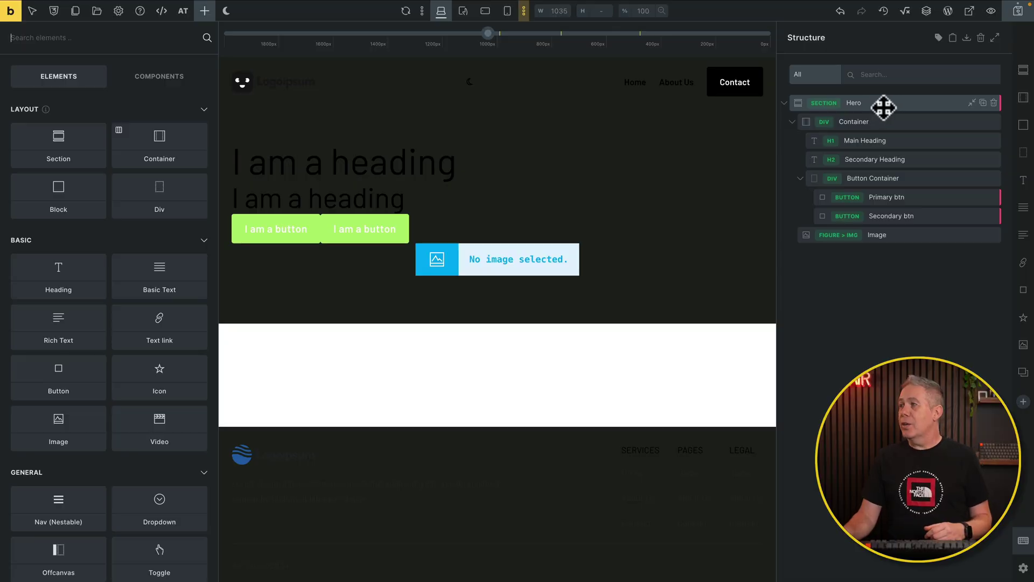
Step: Create hero-based classes for the Hero section with Class Converter, copying ID styles unless the class already exists, erasing ID styles and syncing element labels
left_click(884, 108)
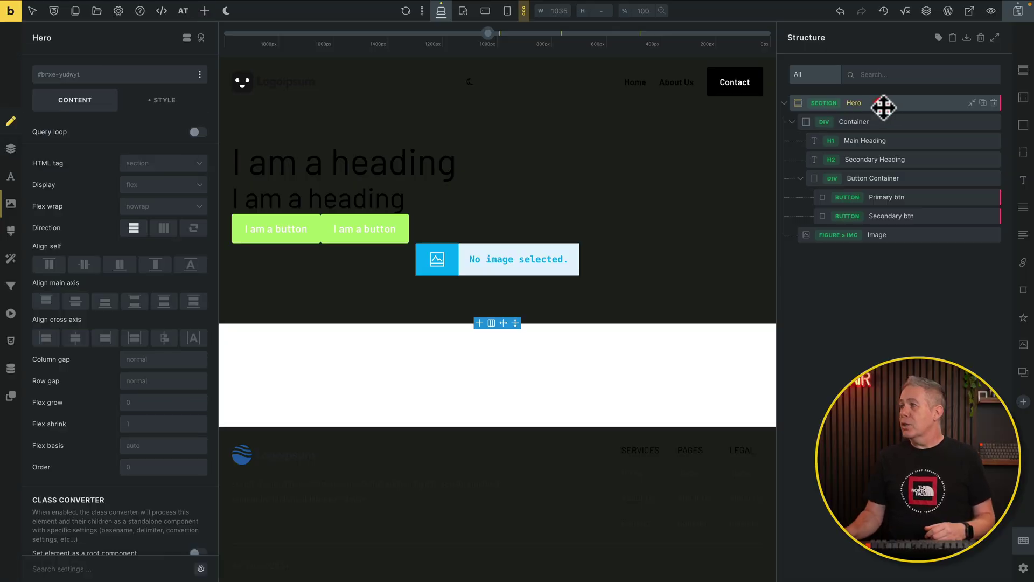
right_click(884, 107)
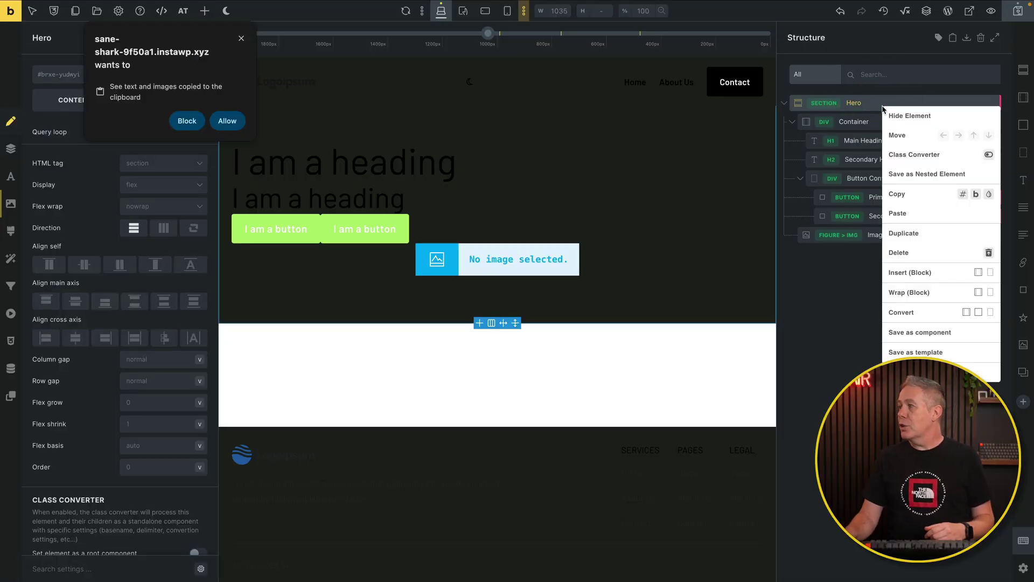
left_click(910, 155)
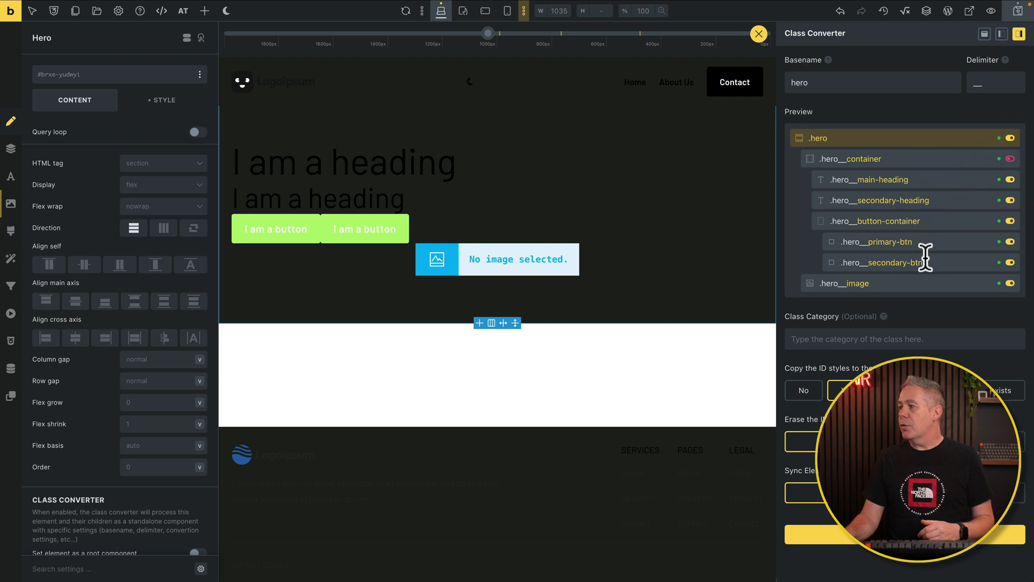
left_click(916, 398)
left_click(943, 439)
left_click(953, 493)
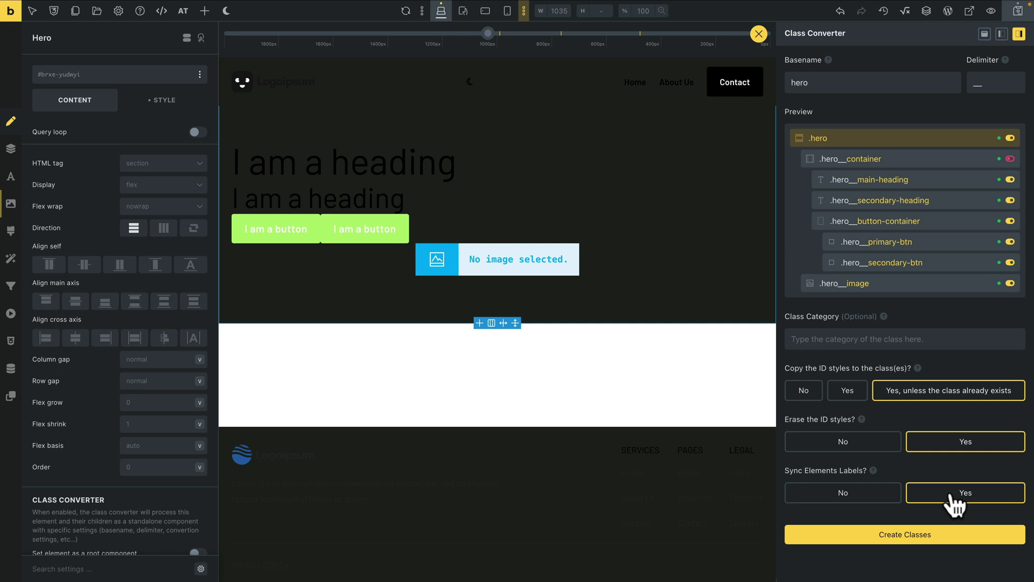
left_click(913, 536)
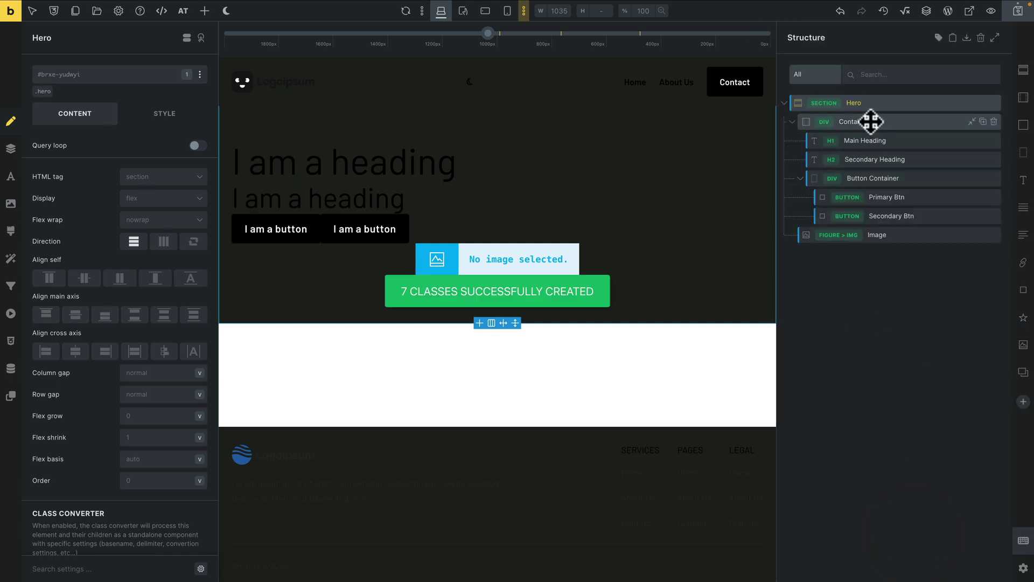
left_click(897, 140)
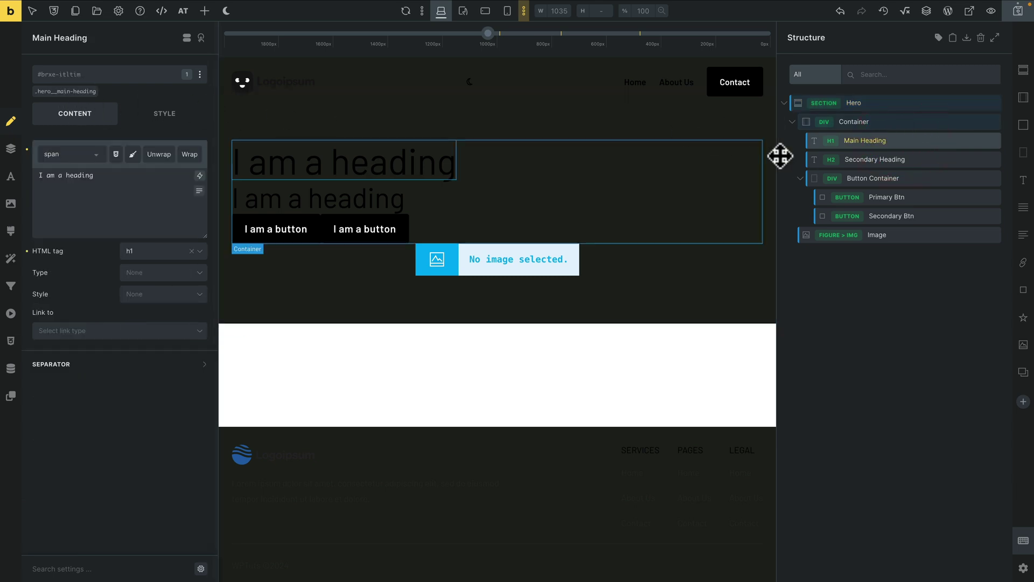
left_click(914, 160)
left_click(901, 123)
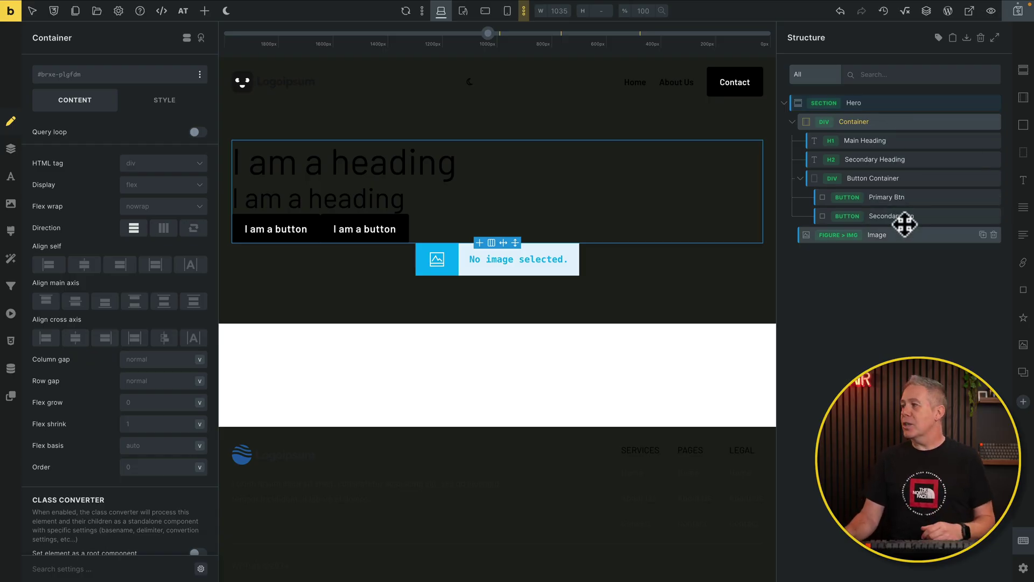
Step: With its hero__main-heading class active, replace the main heading's text with "Transform Your Outdoor Space into a Stunning Retreat"
left_click(894, 142)
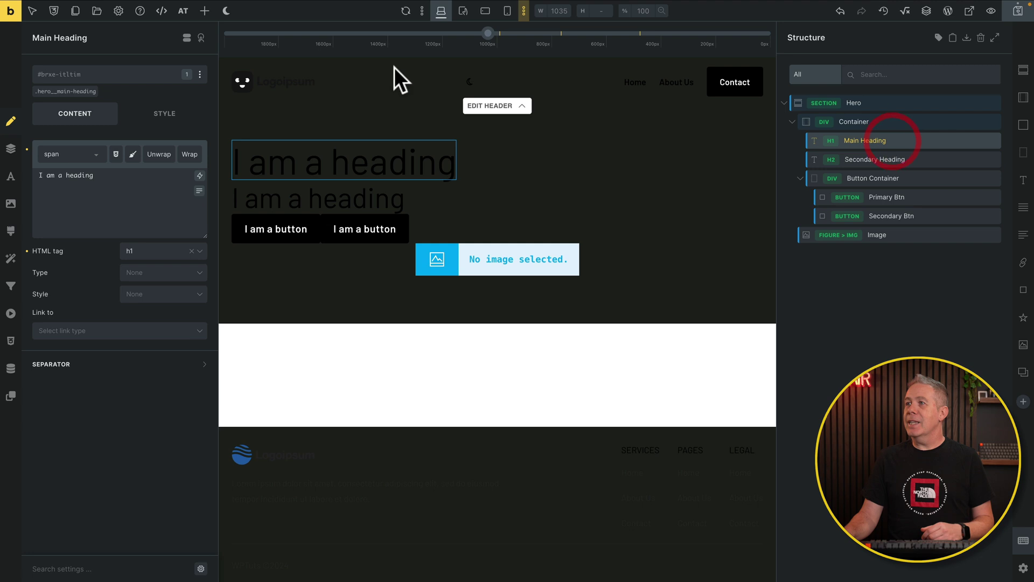
left_click(70, 90)
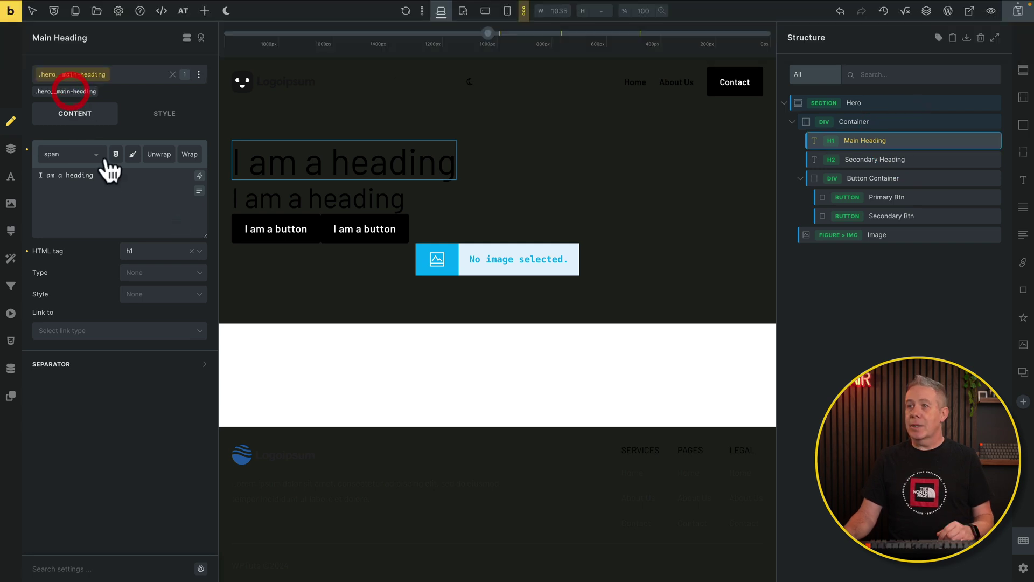
left_click_drag(39, 175, 94, 176)
key("BackSpace")
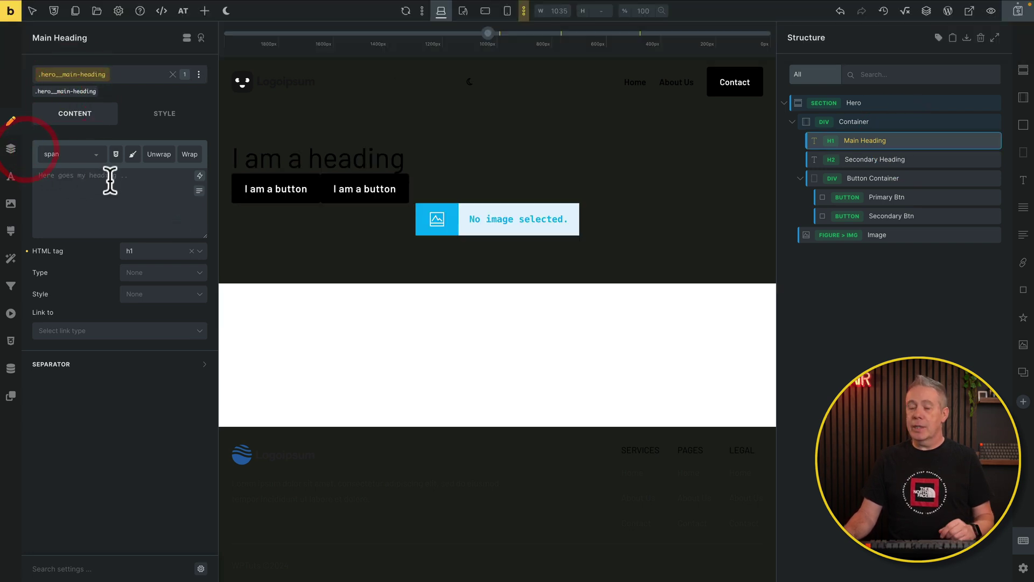
left_click(108, 178)
type("Transform Your Outdoor Space into a Stunning Retreat")
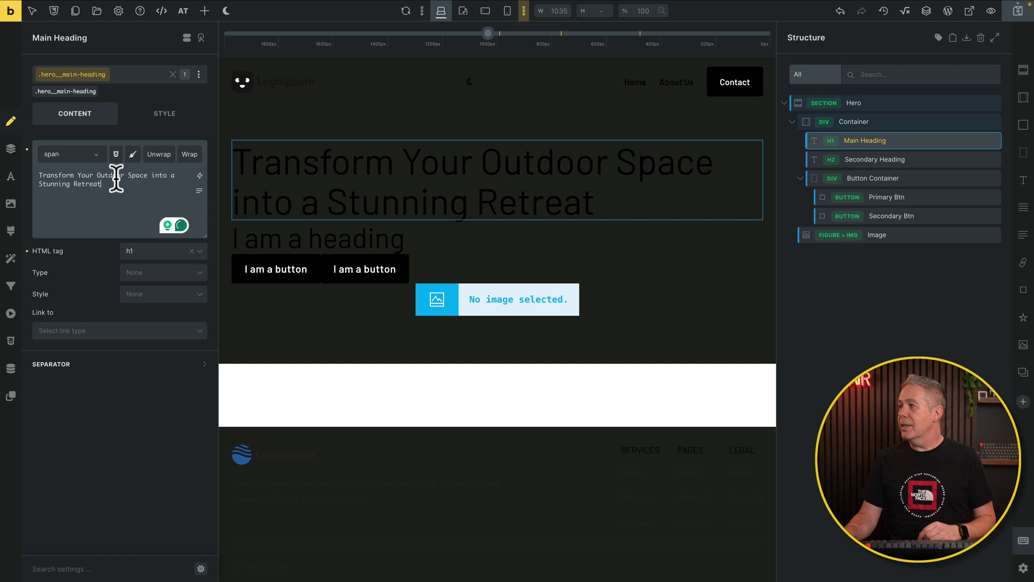
Step: Under its own class, replace the secondary heading's text with "Explore our exceptional landscaping services that elevate your garden to new heights."
left_click(894, 160)
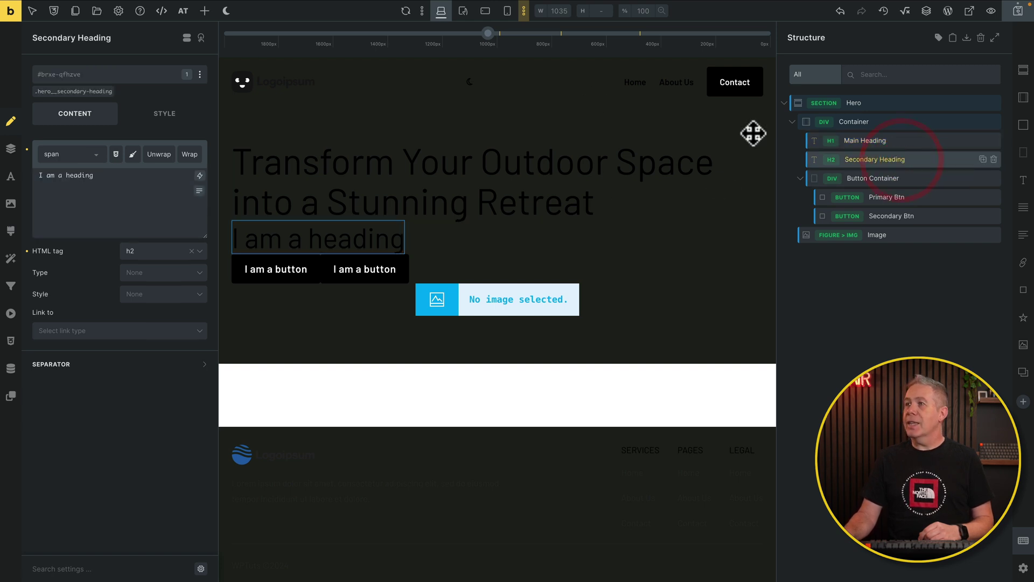
left_click(72, 91)
left_click(27, 150)
left_click(105, 176)
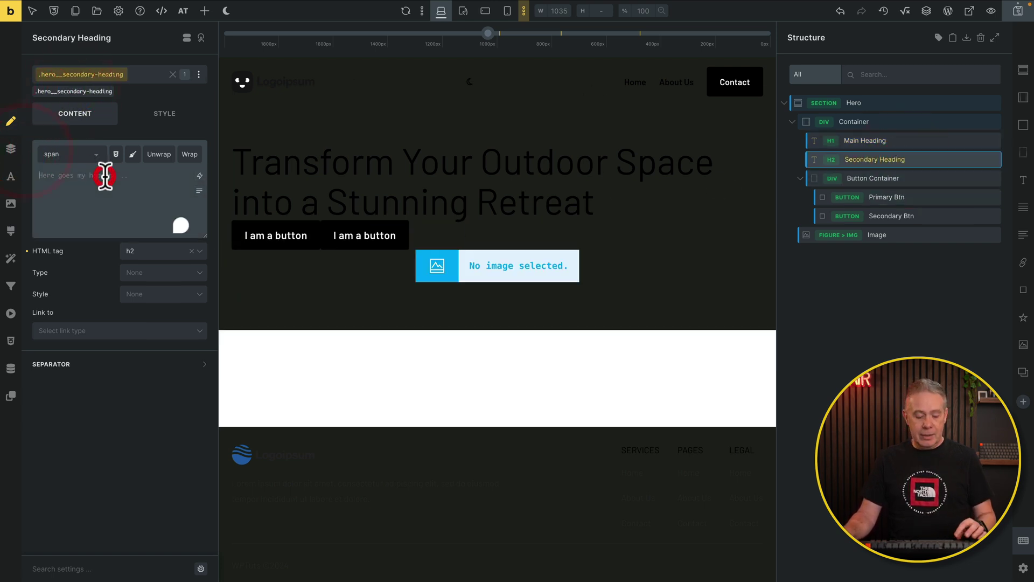
type("Explore our exceptional landscaping services that elevate your garden to new heights.")
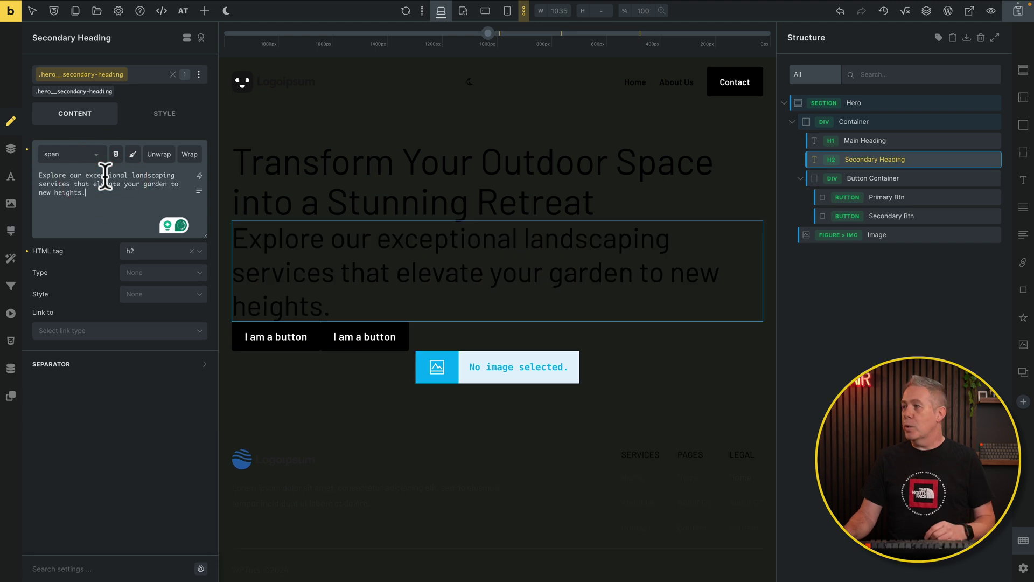
Step: Give the primary button's hero__primary-btn class the Primary style and change its label to "I book a Consultation"
left_click(894, 198)
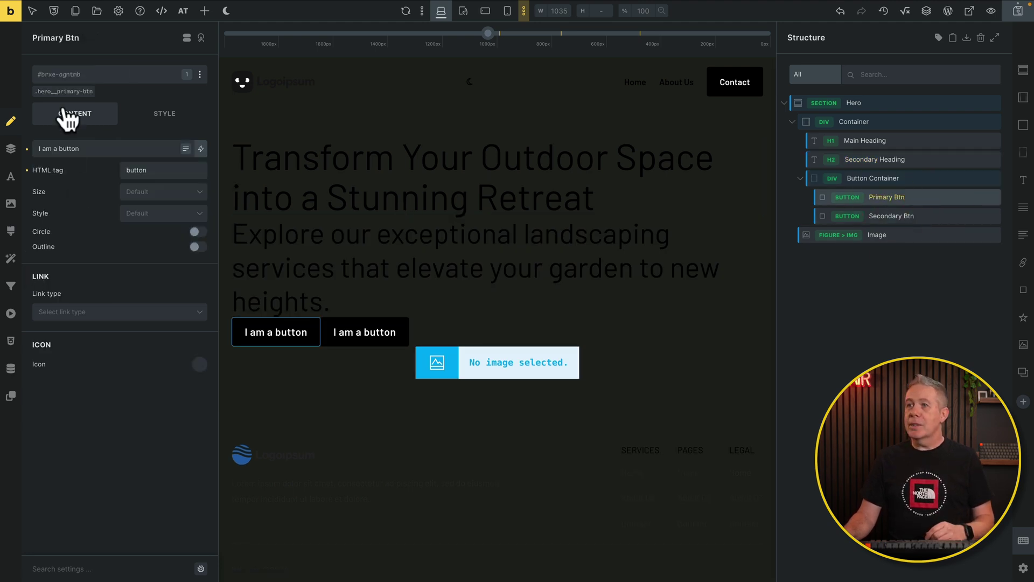
left_click(63, 92)
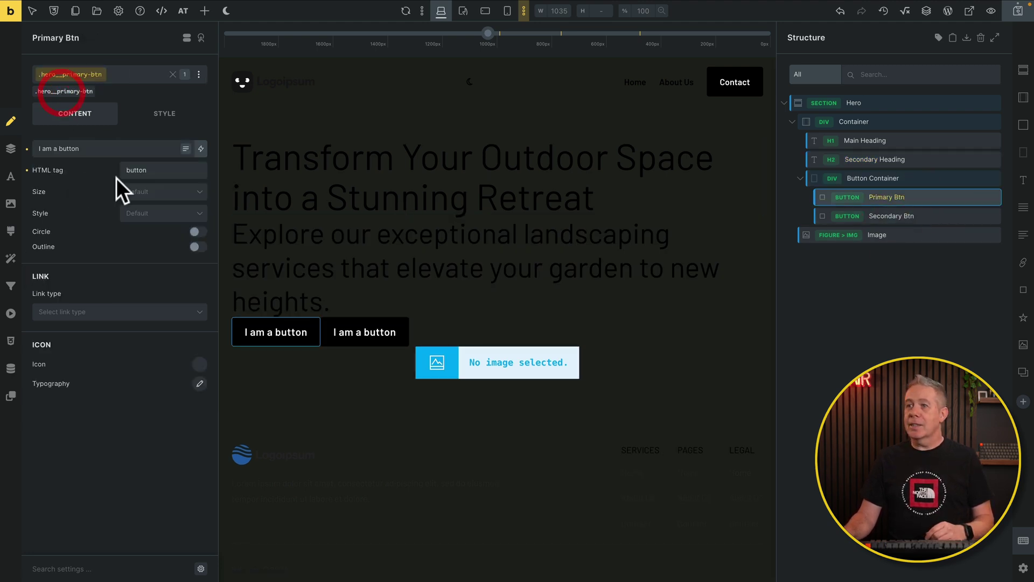
left_click(188, 214)
left_click(155, 251)
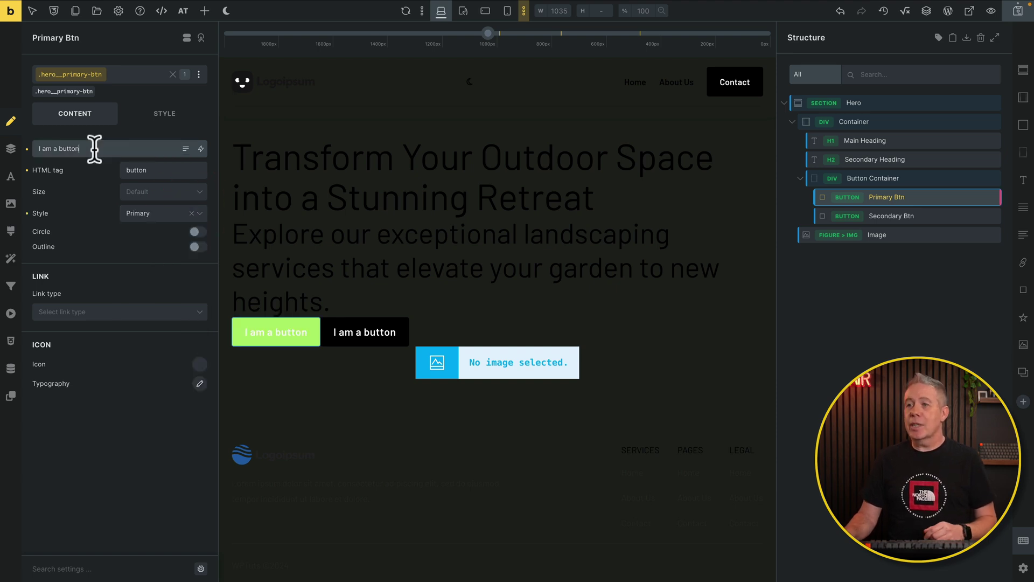
left_click_drag(94, 148, 42, 148)
type("book a Consultation")
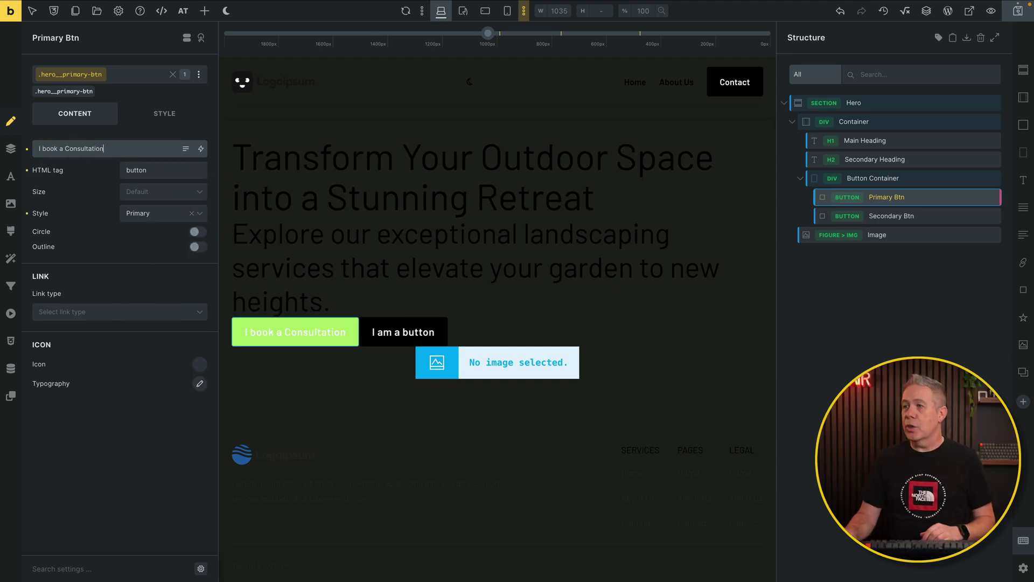
Step: Give the secondary button's hero__secondary-btn class the Primary style with Outline enabled
left_click(907, 217)
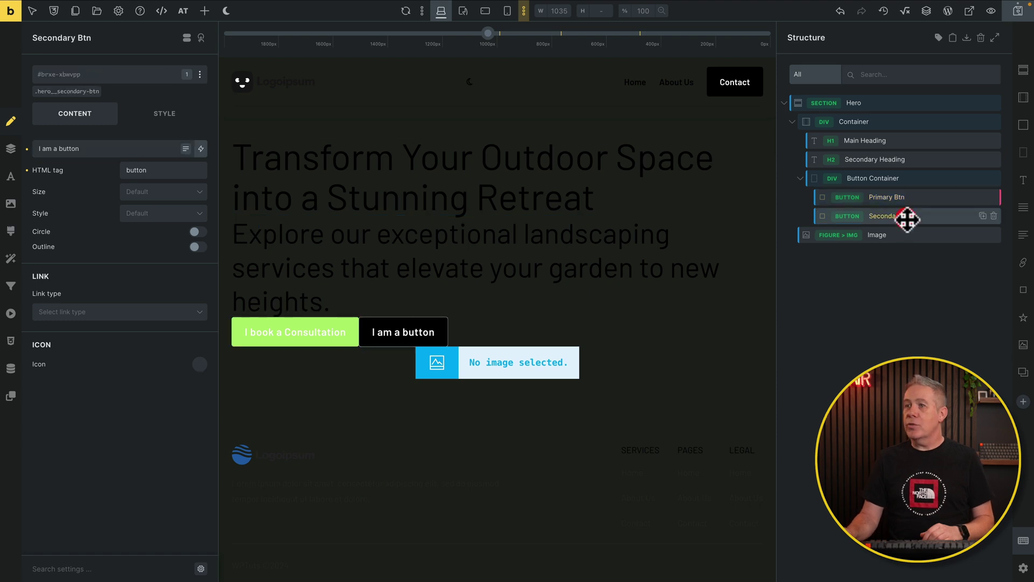
left_click(65, 91)
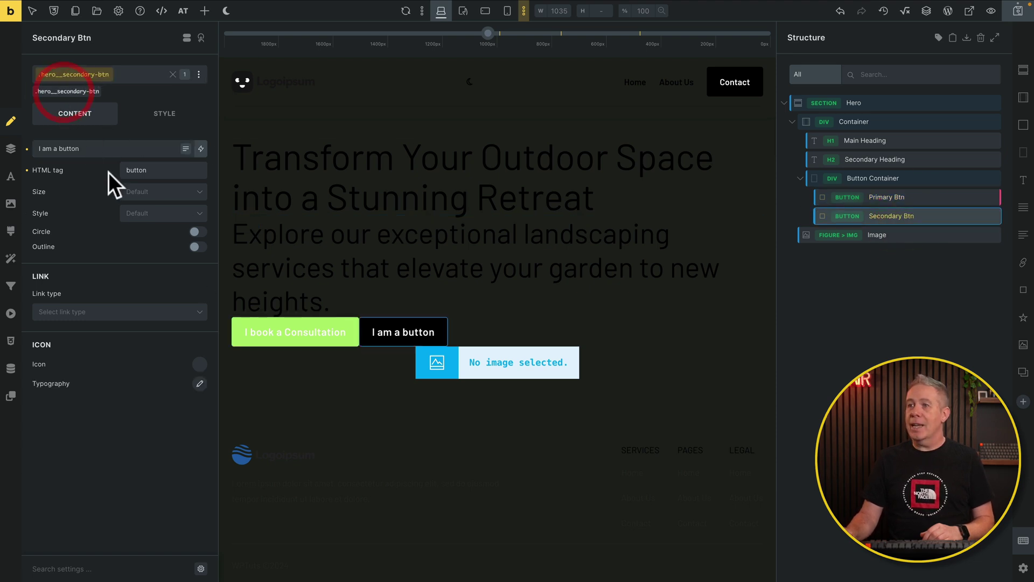
left_click(181, 213)
left_click(160, 253)
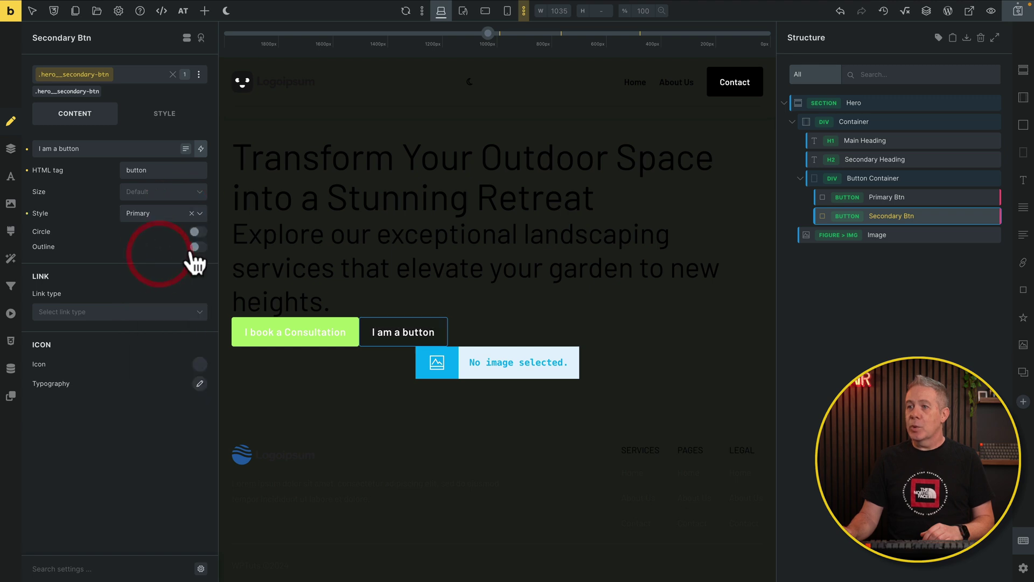
left_click(200, 247)
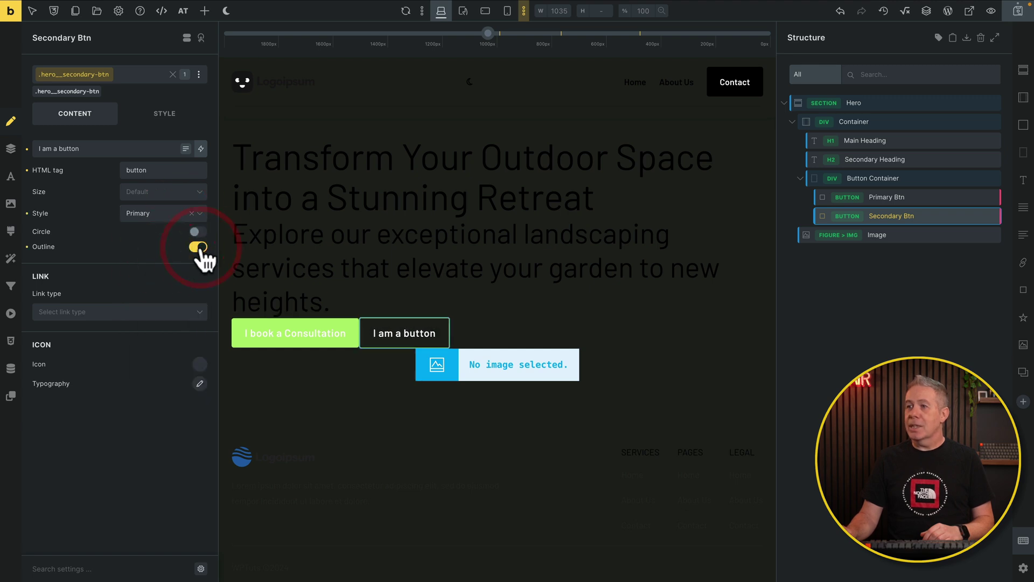
Step: Change the secondary button's label to "Download Brochure" under its hero__secondary-btn class
left_click_drag(97, 147, 28, 156)
type("Download Brochure")
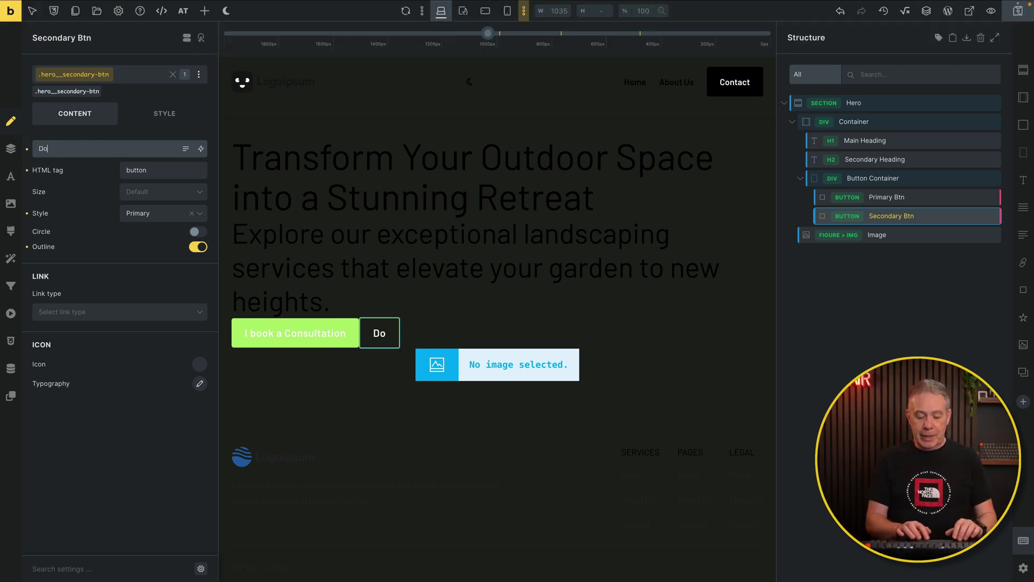
left_click(170, 319)
Step: Under the hero__image class, upload the Modern Garden Elegance PNG into the Placeholders media folder and insert it as the hero image
left_click(895, 238)
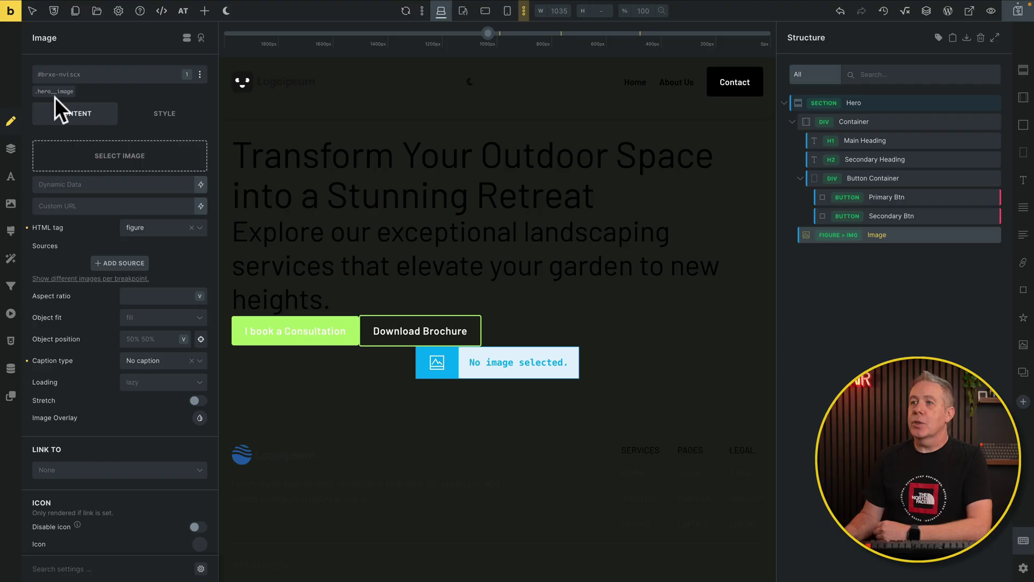
left_click(55, 95)
left_click(120, 155)
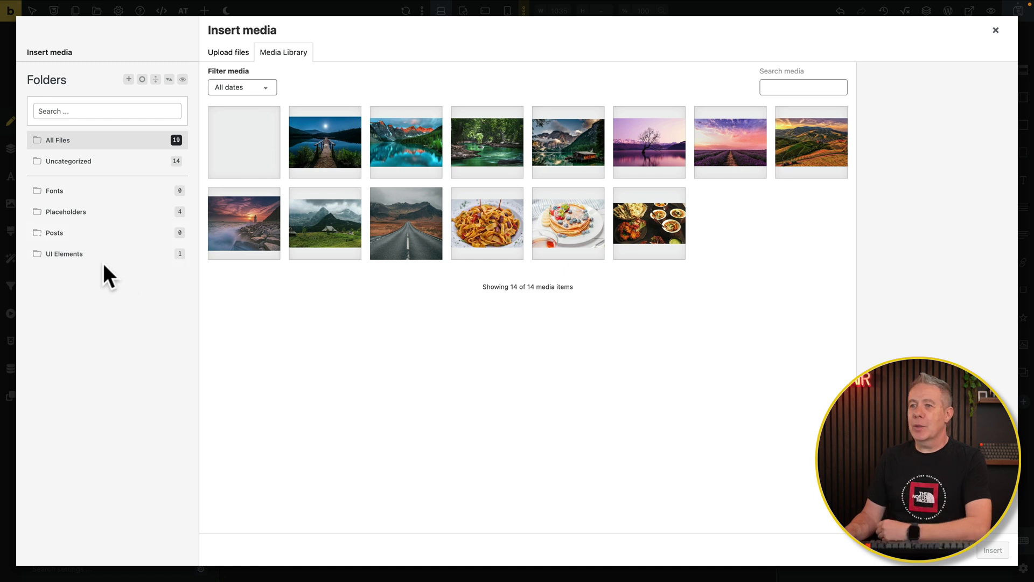
left_click(68, 213)
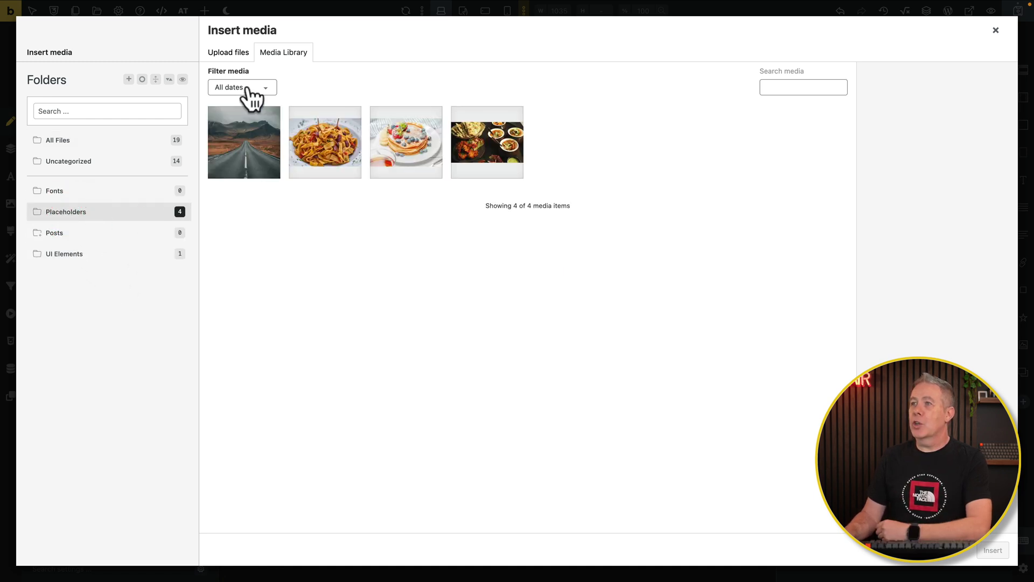
left_click(241, 54)
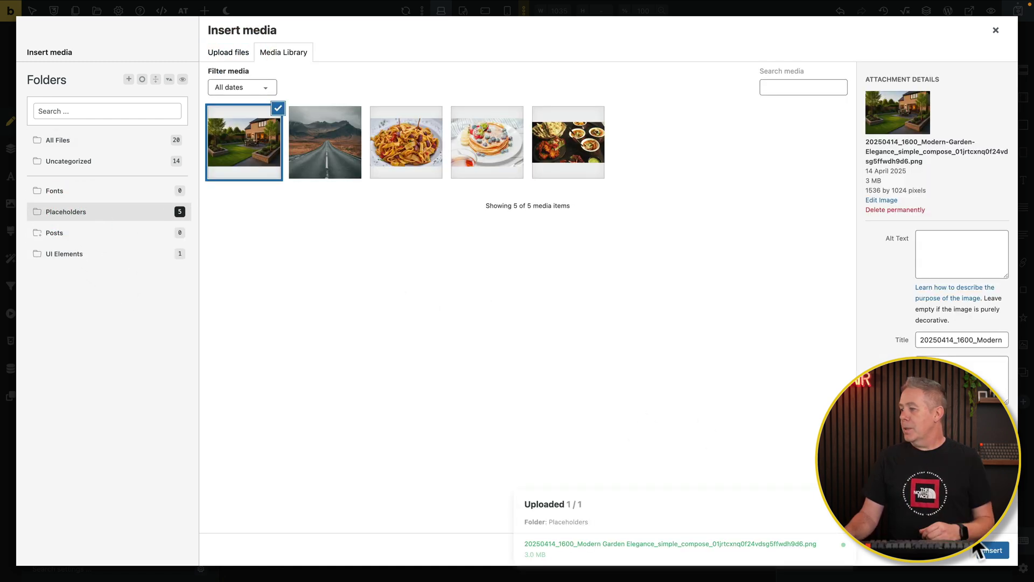
left_click(1000, 552)
scroll(516, 484, "down", 4)
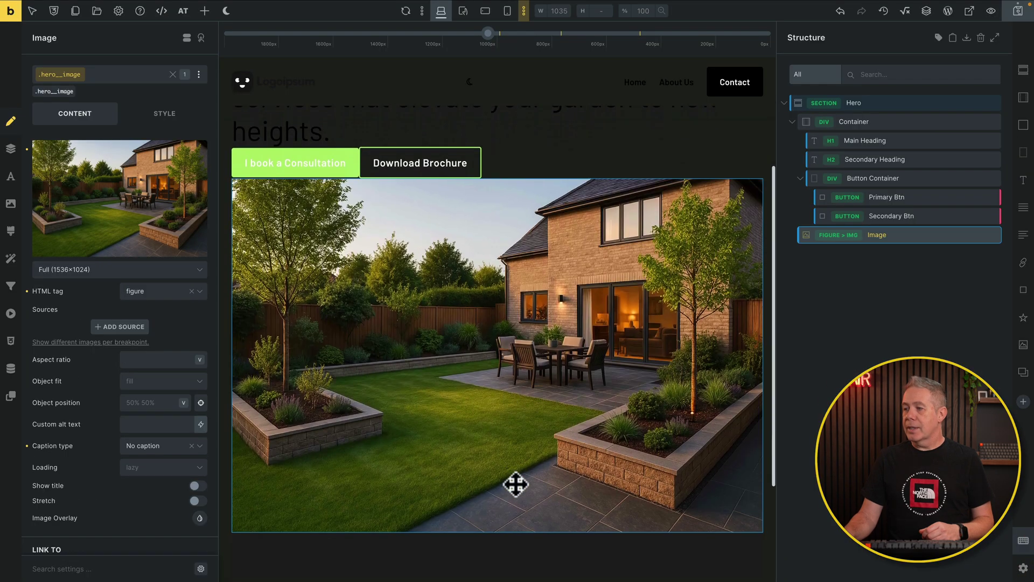
scroll(515, 484, "down", 1)
scroll(516, 484, "up", 1)
scroll(515, 482, "up", 3)
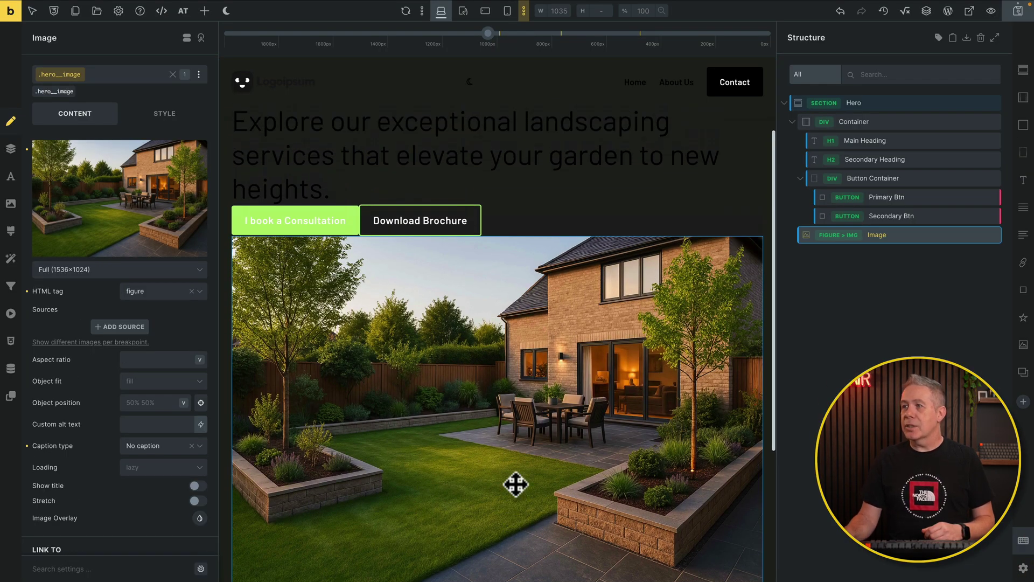
scroll(516, 484, "up", 2)
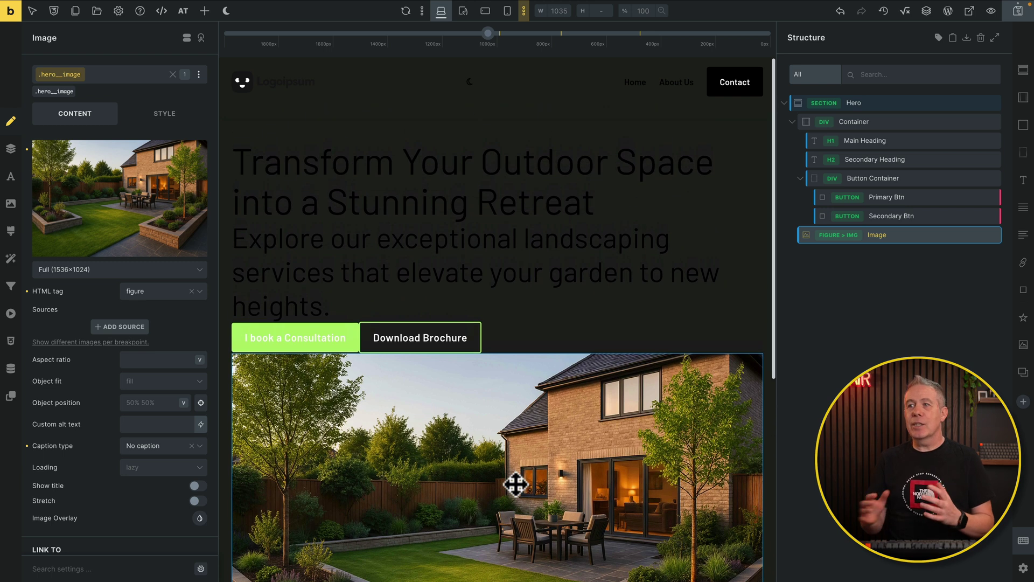
Step: Set the main heading's typography colour to the white Core Framework swatch under its hero__main-heading class
left_click(894, 142)
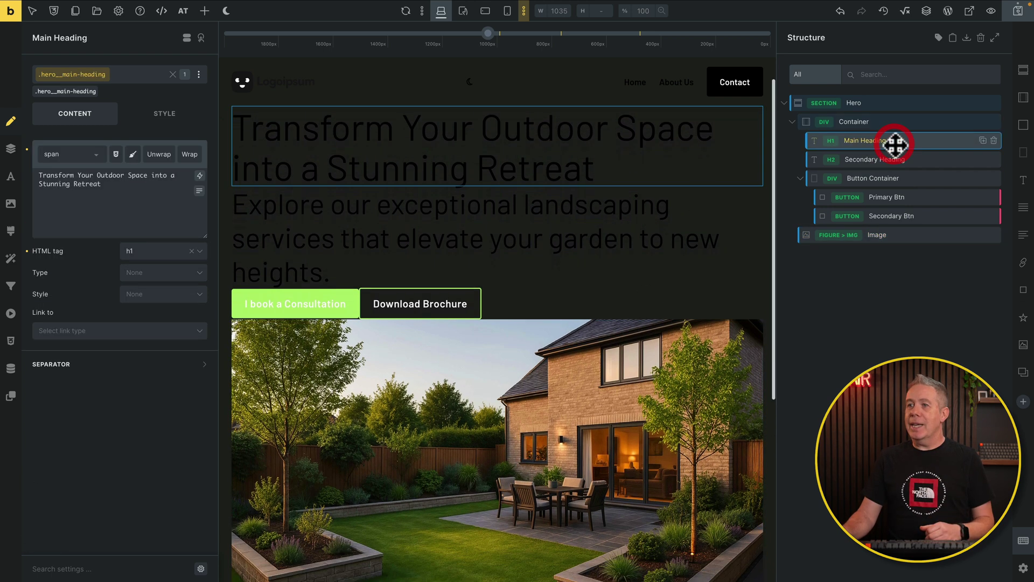
left_click(167, 116)
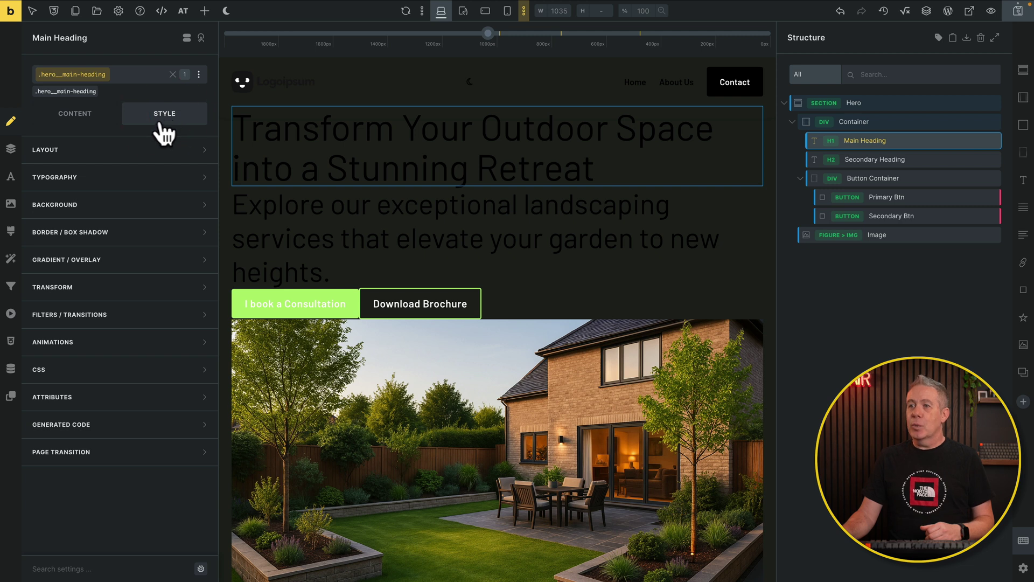
left_click(143, 178)
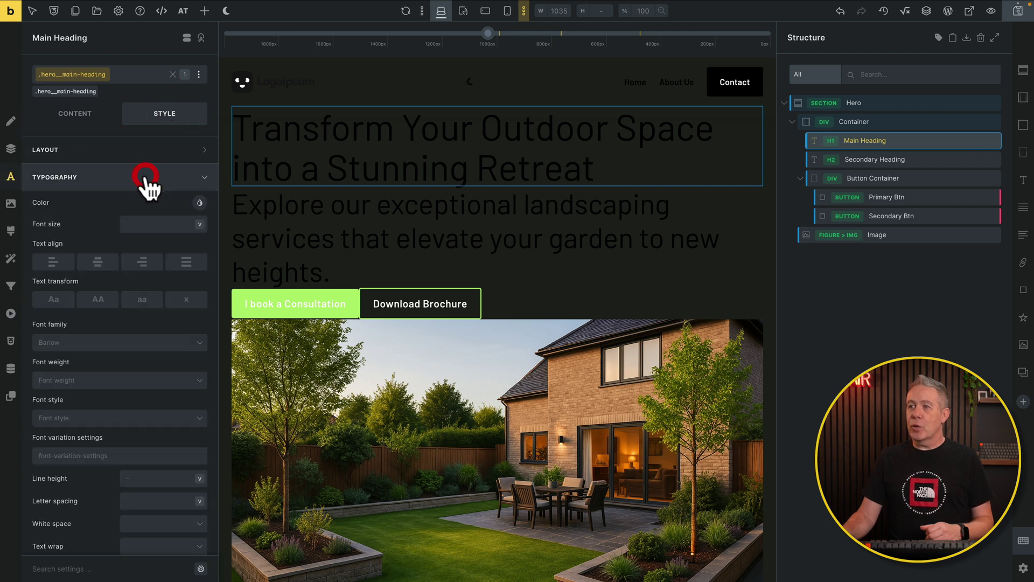
left_click(200, 204)
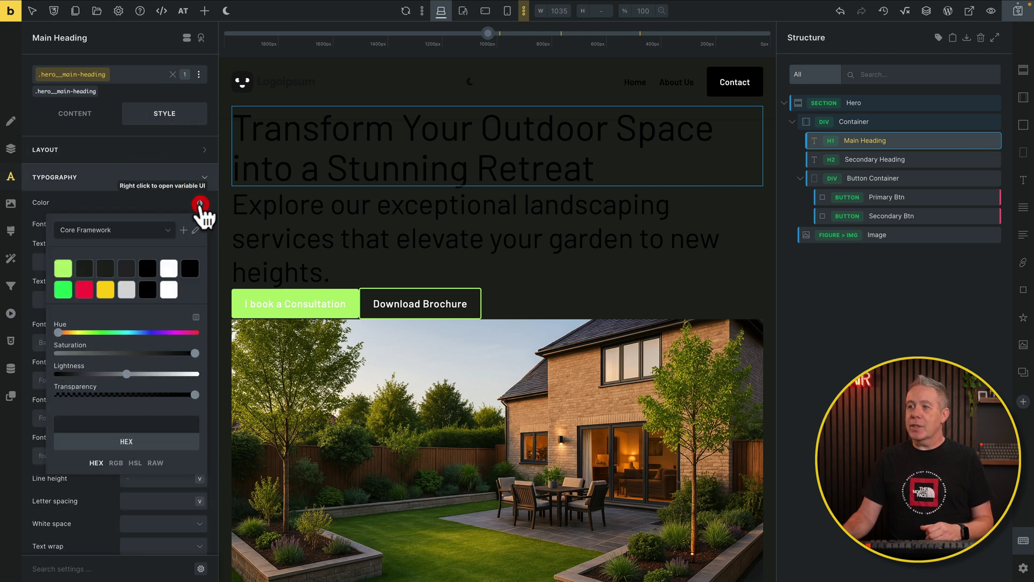
left_click(170, 269)
left_click(175, 180)
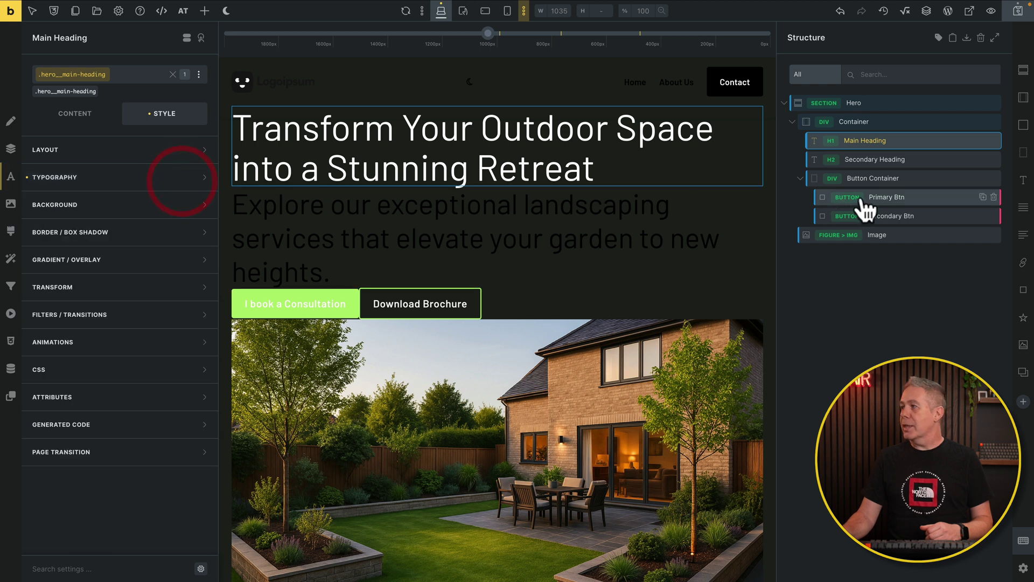
Step: Set the secondary heading's typography colour to the white Core Framework swatch under its hero__secondary-heading class
left_click(896, 163)
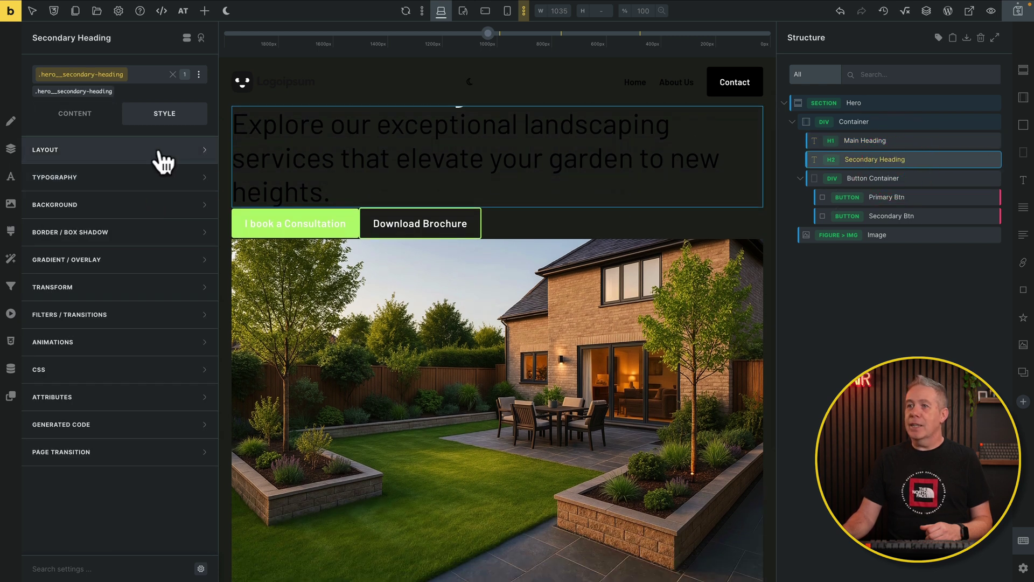
left_click(165, 177)
left_click(201, 202)
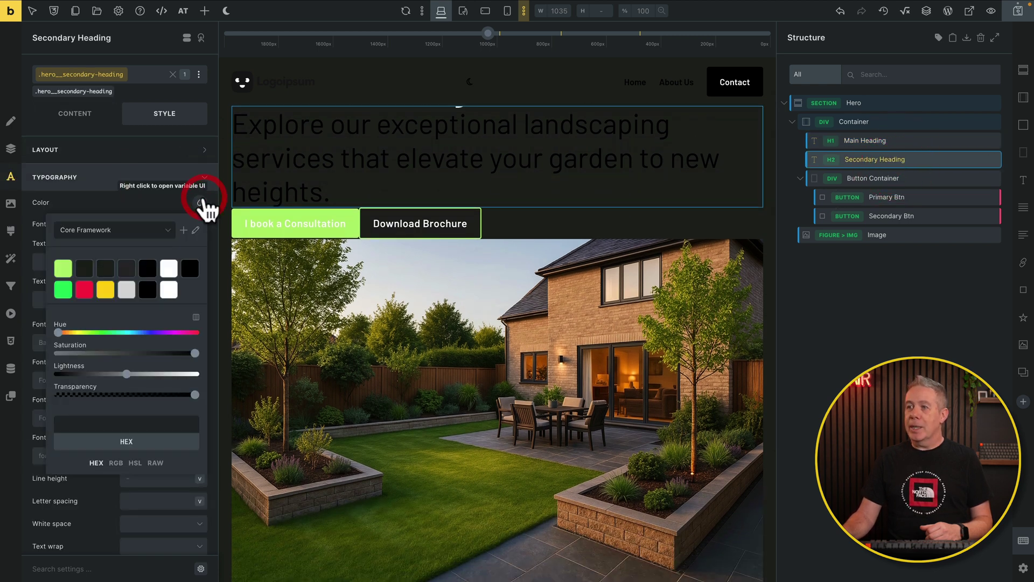
left_click(169, 269)
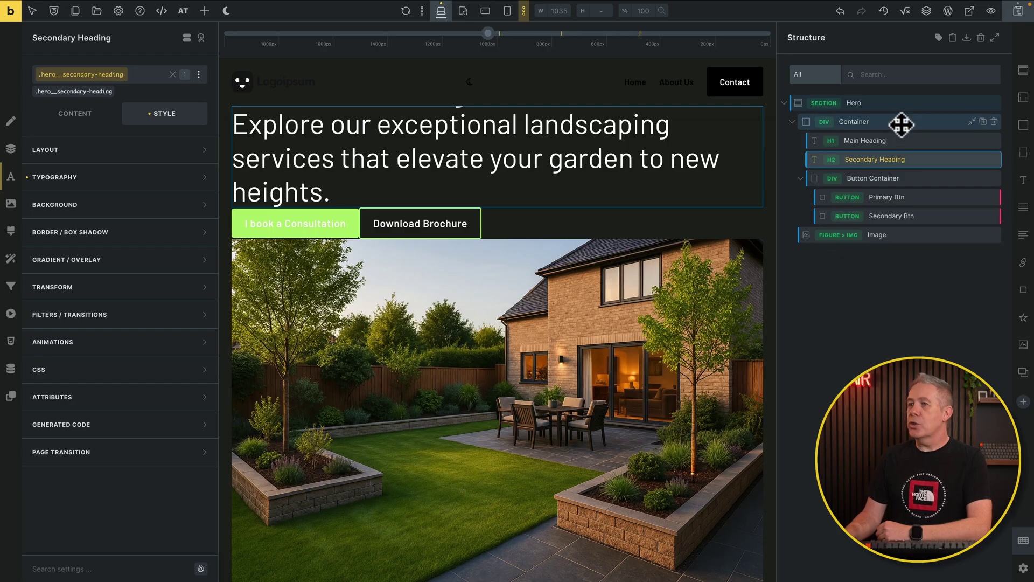
Step: Set the row gap of the container holding the headings and buttons to the space-xs variable
left_click(901, 125)
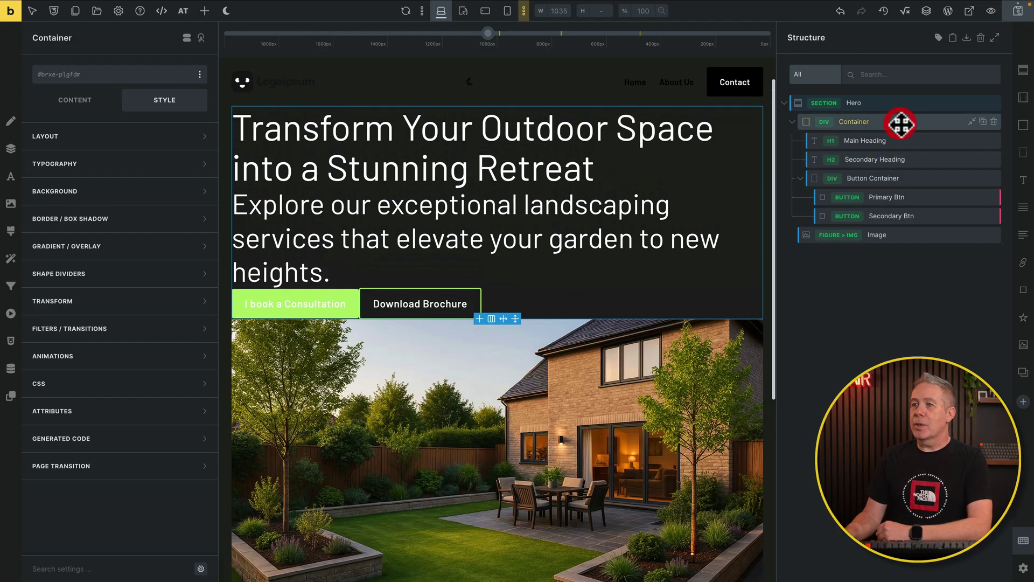
left_click(83, 100)
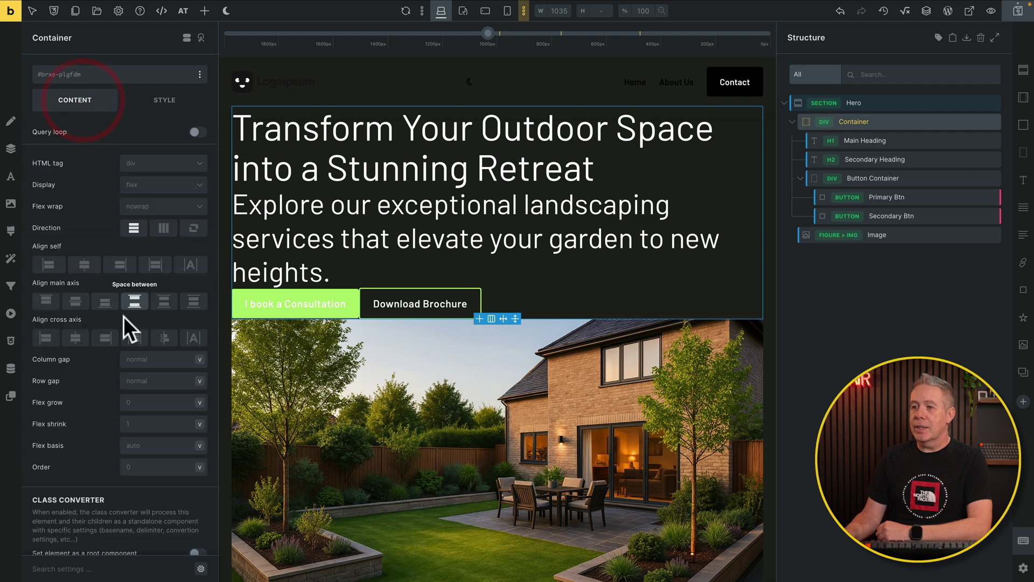
left_click(157, 381)
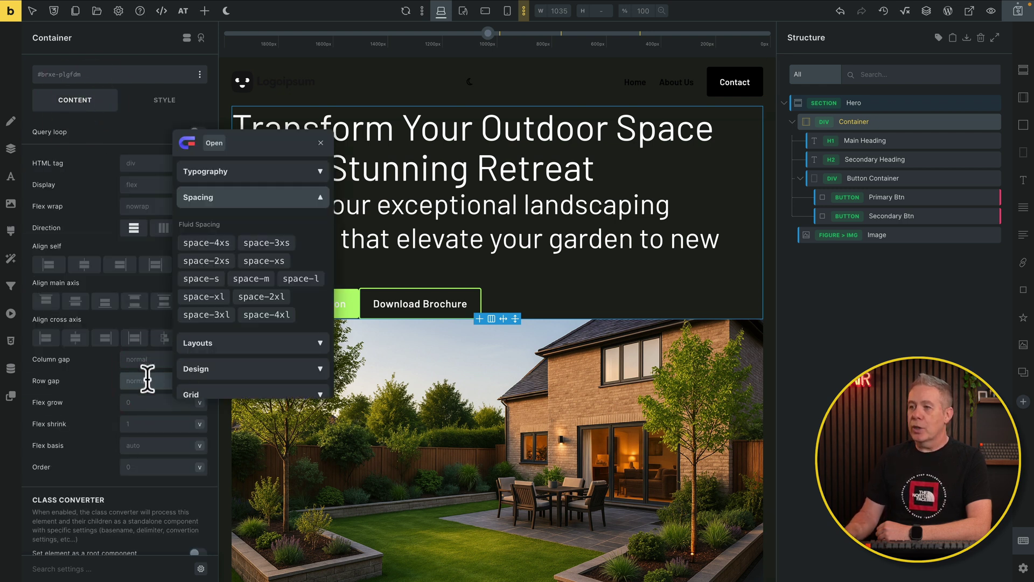
left_click(249, 263)
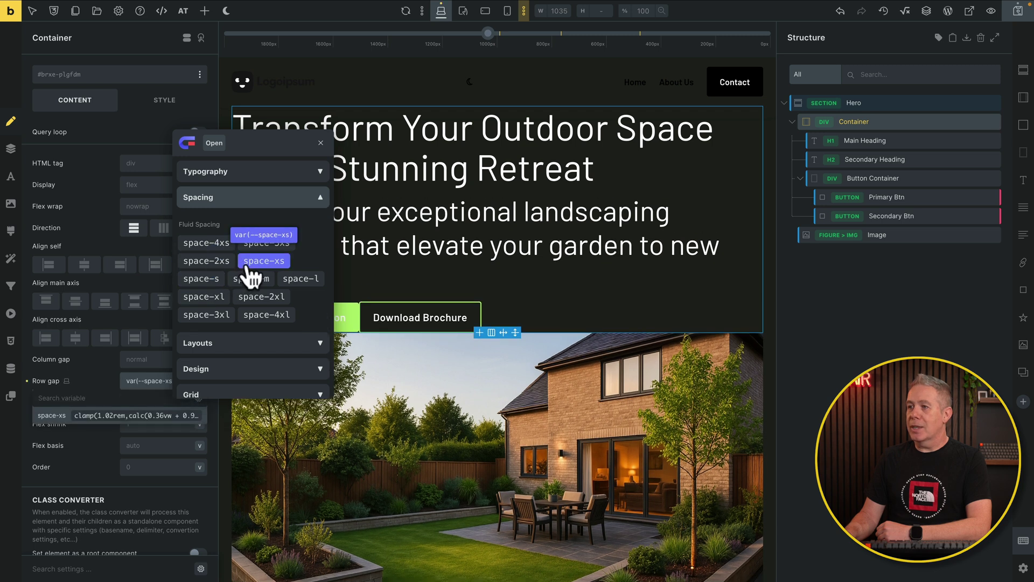
left_click(250, 265)
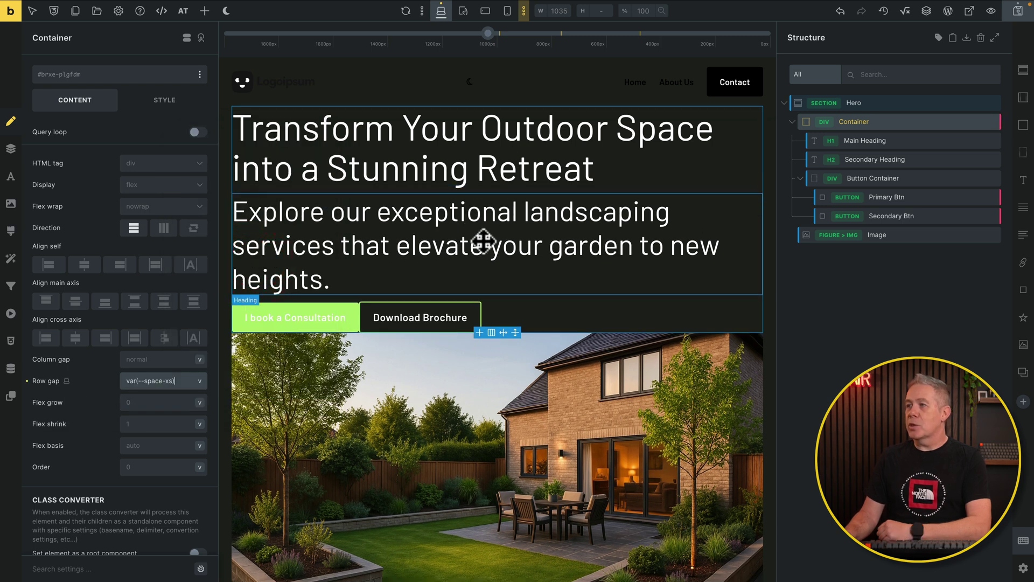
Step: Under the hero__button-container class, set the button container's display to flex and its column gap to the space-m variable
left_click(904, 182)
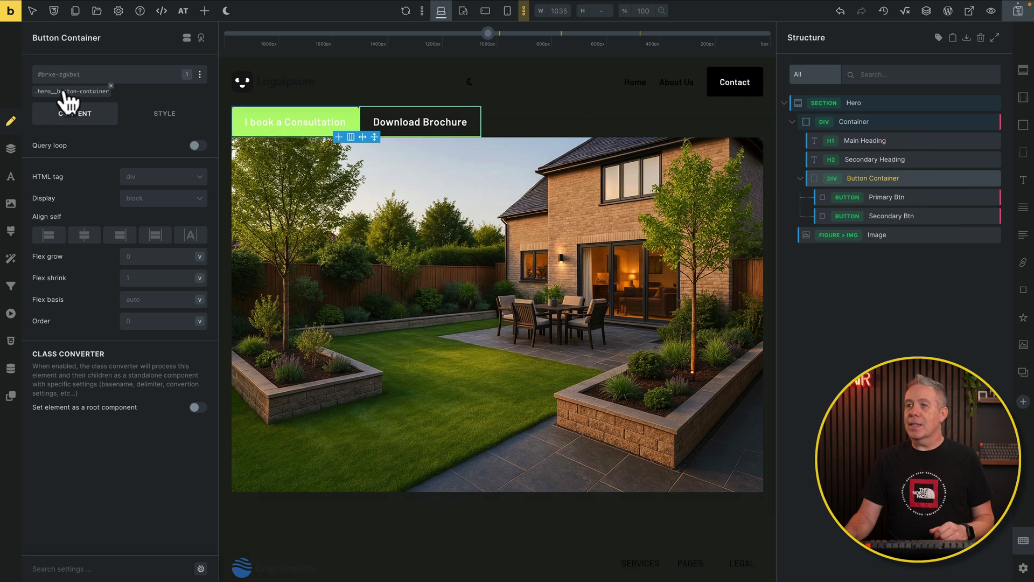
left_click(64, 93)
left_click(158, 200)
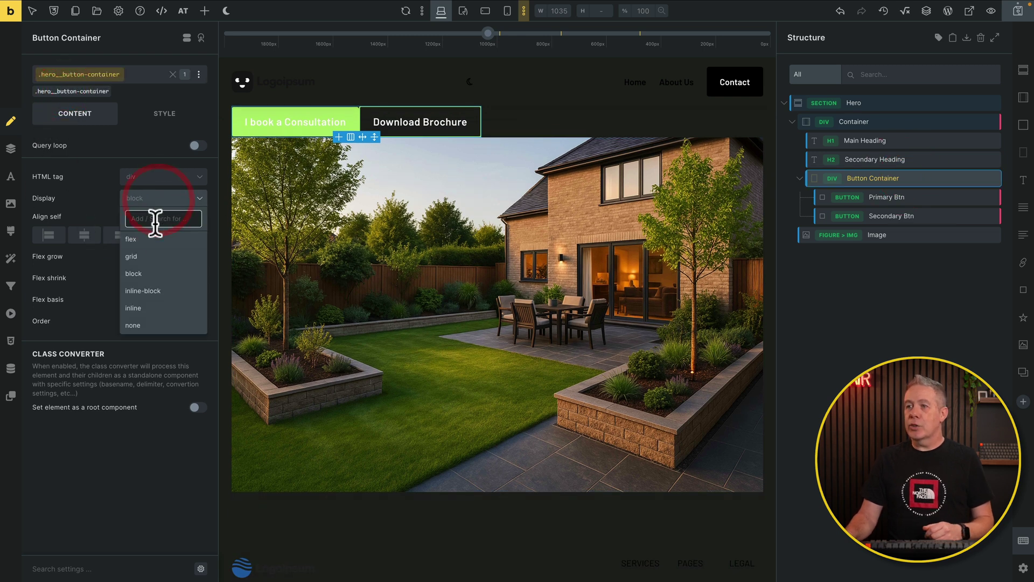
left_click(154, 239)
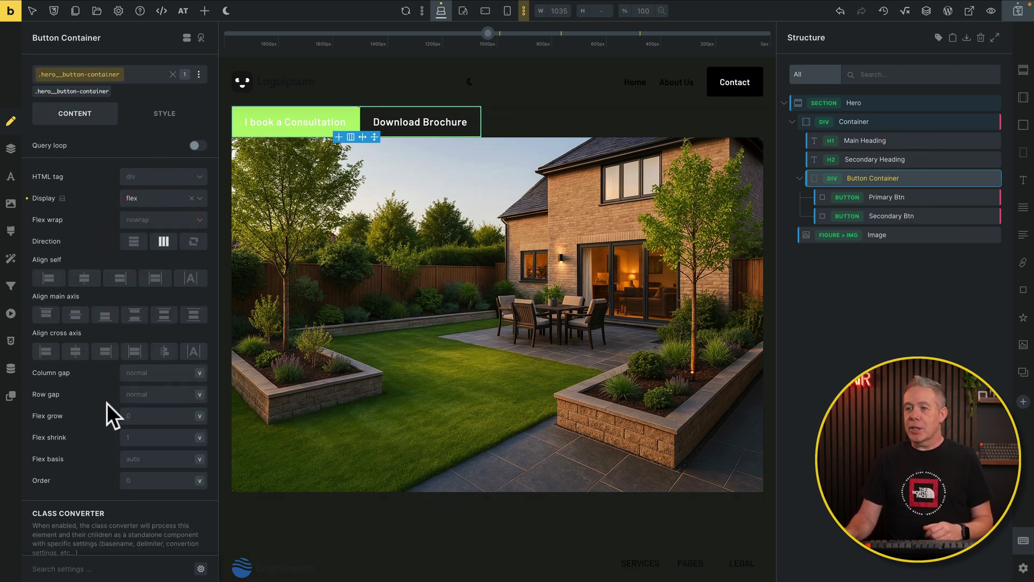
left_click(155, 374)
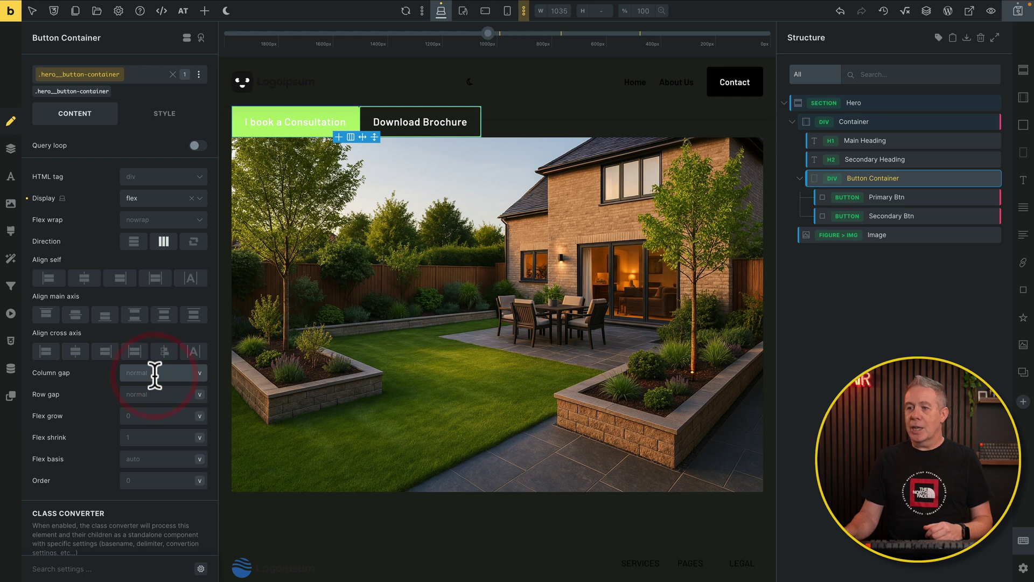
left_click(155, 375)
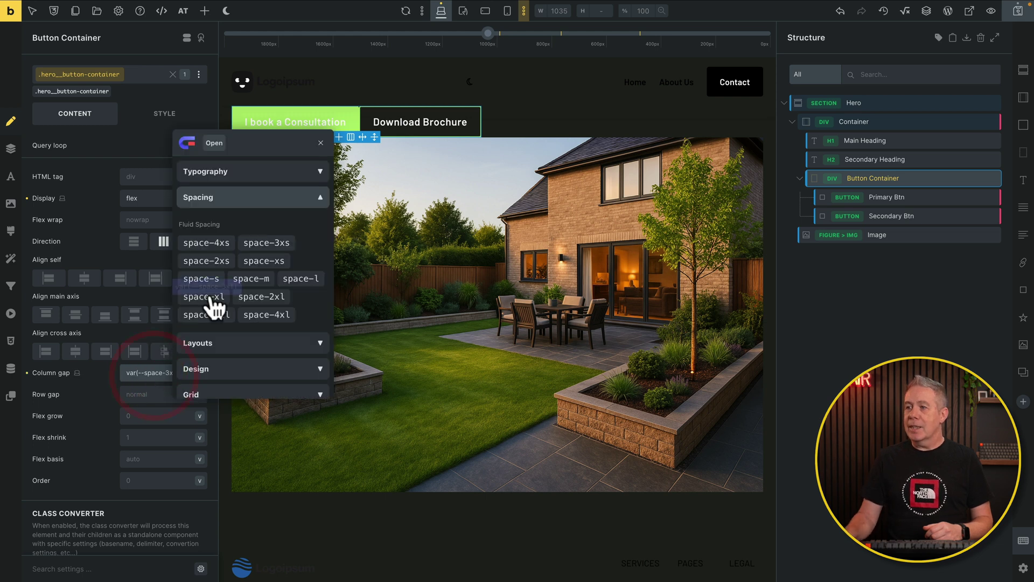
left_click(258, 261)
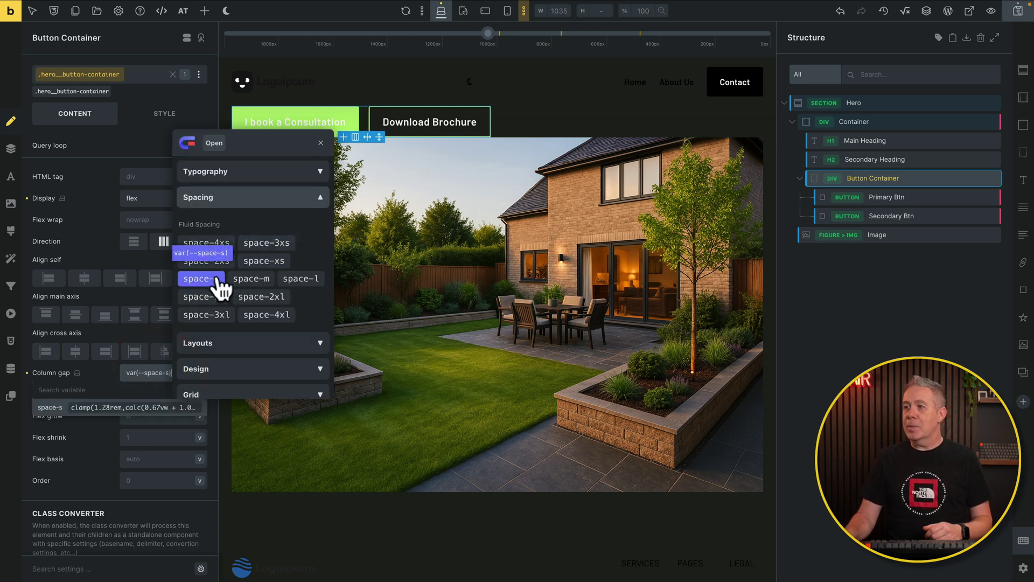
left_click(249, 279)
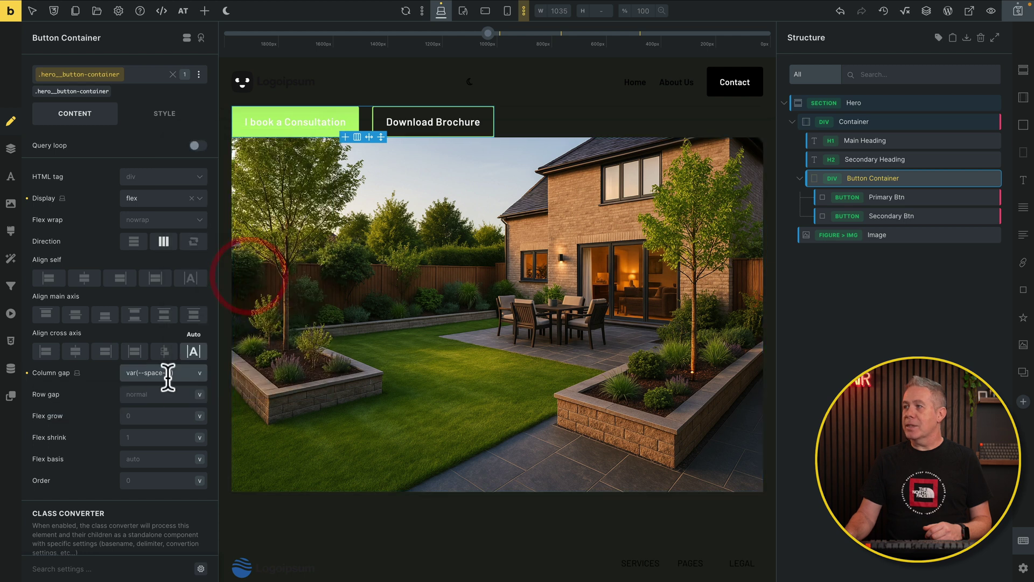
scroll(460, 367, "up", 3)
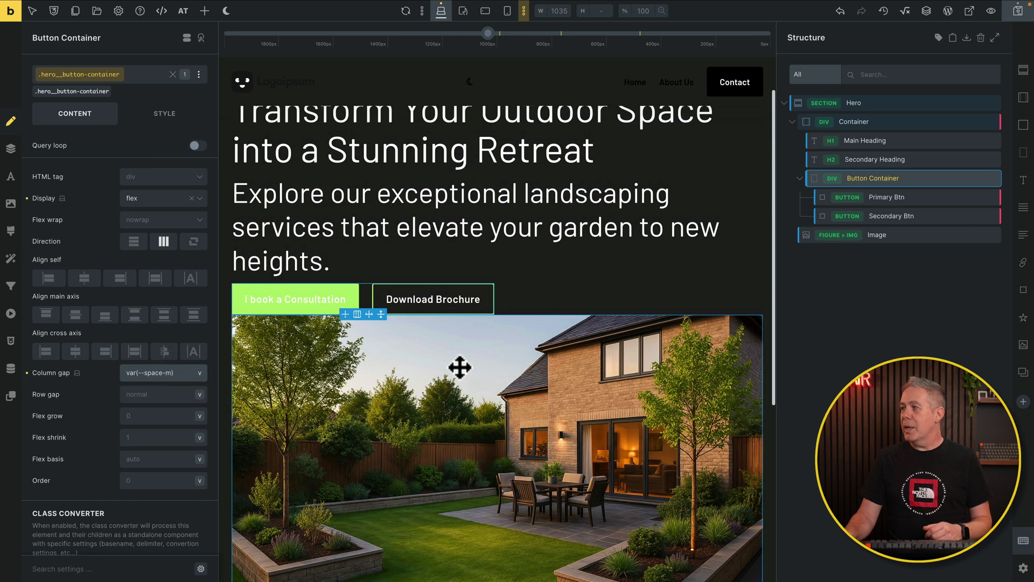
left_click(912, 234)
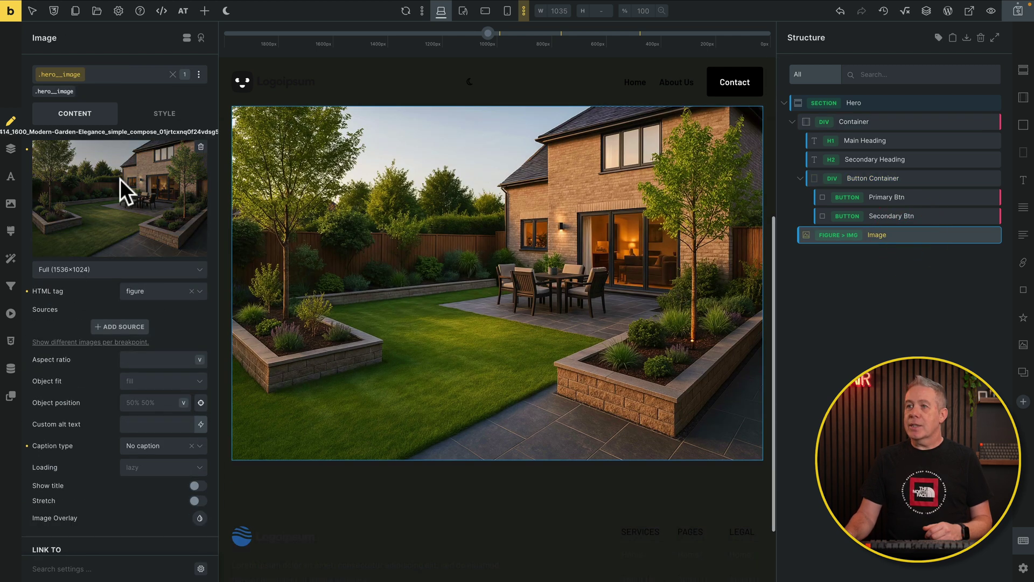
left_click(159, 113)
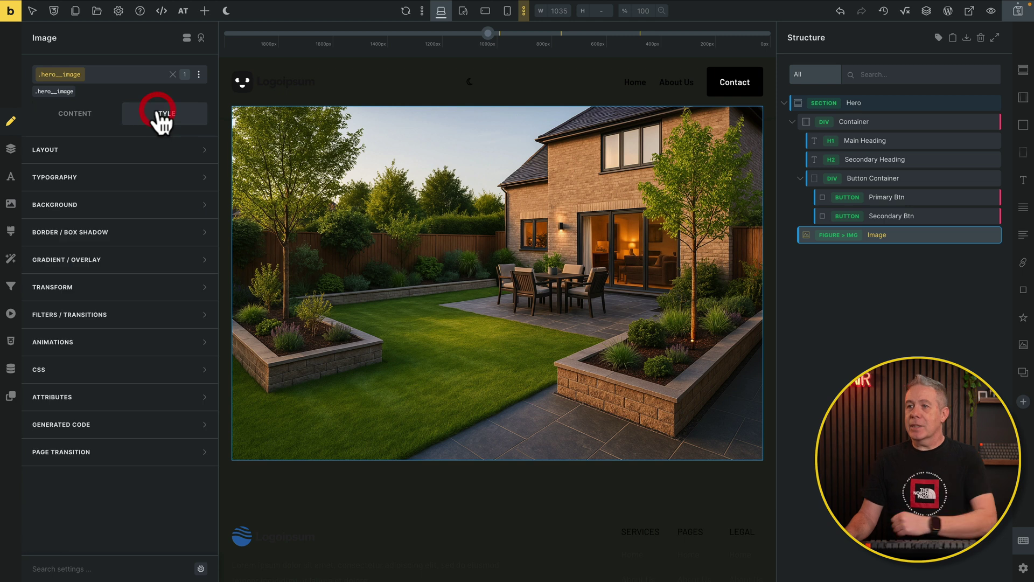
left_click(171, 149)
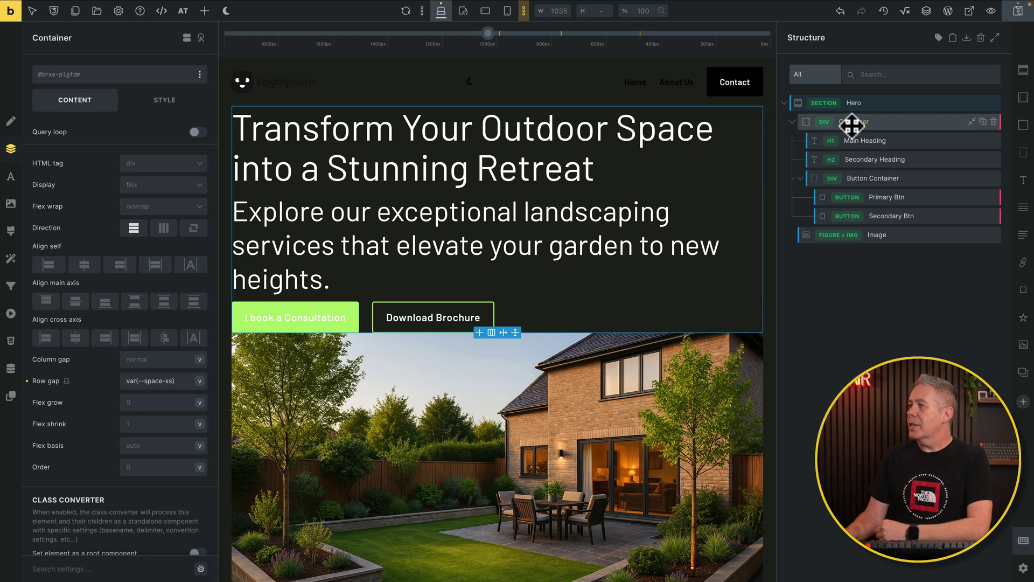
Step: Clear the inner container's row gap and set the Hero section's row gap to the space-l variable
left_click(895, 128)
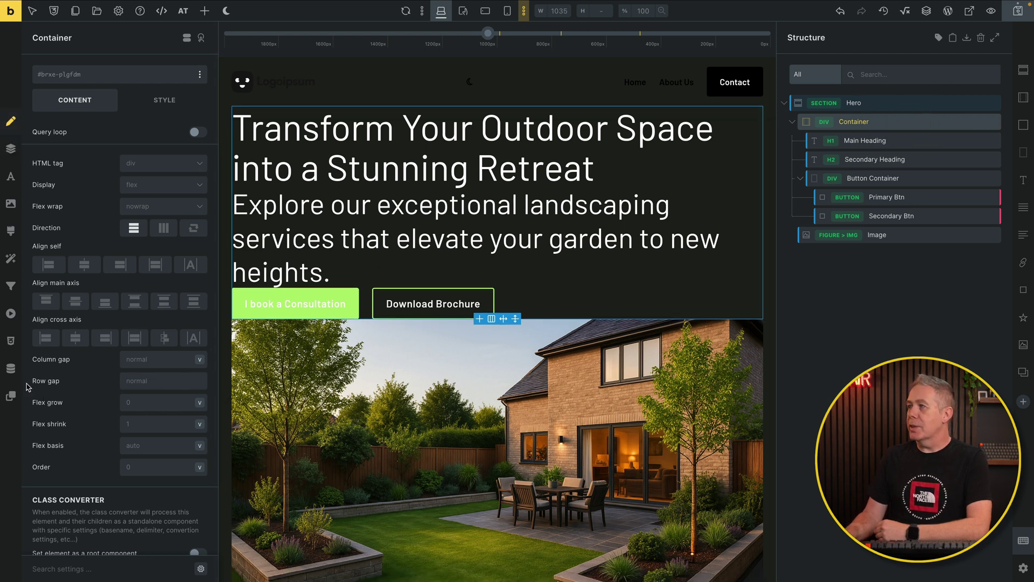
left_click(873, 104)
right_click(157, 394)
left_click(300, 279)
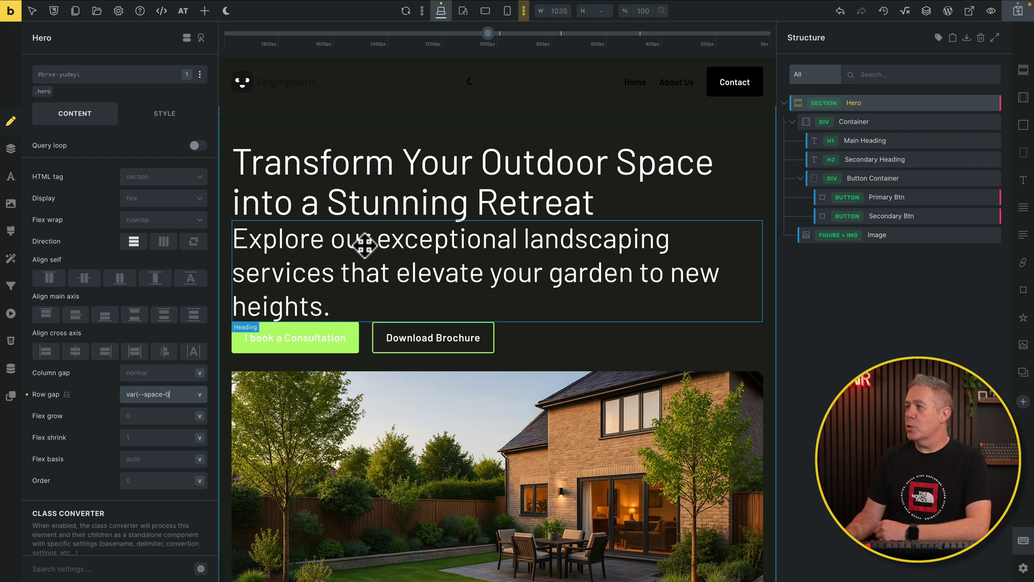
Step: Set the row gap of the container holding the headings and buttons to the space-xs variable and save the page
left_click(889, 125)
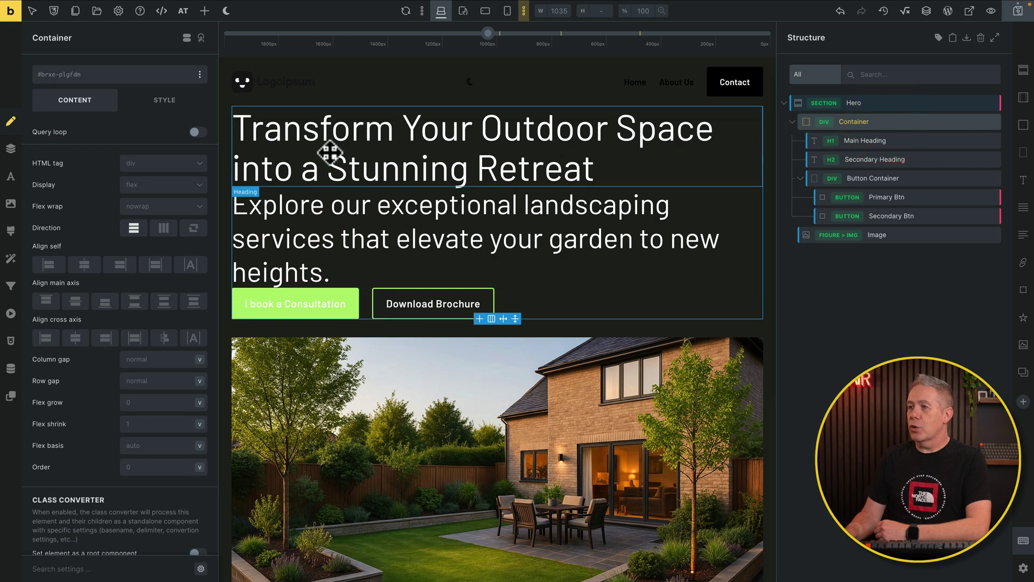
left_click(145, 383)
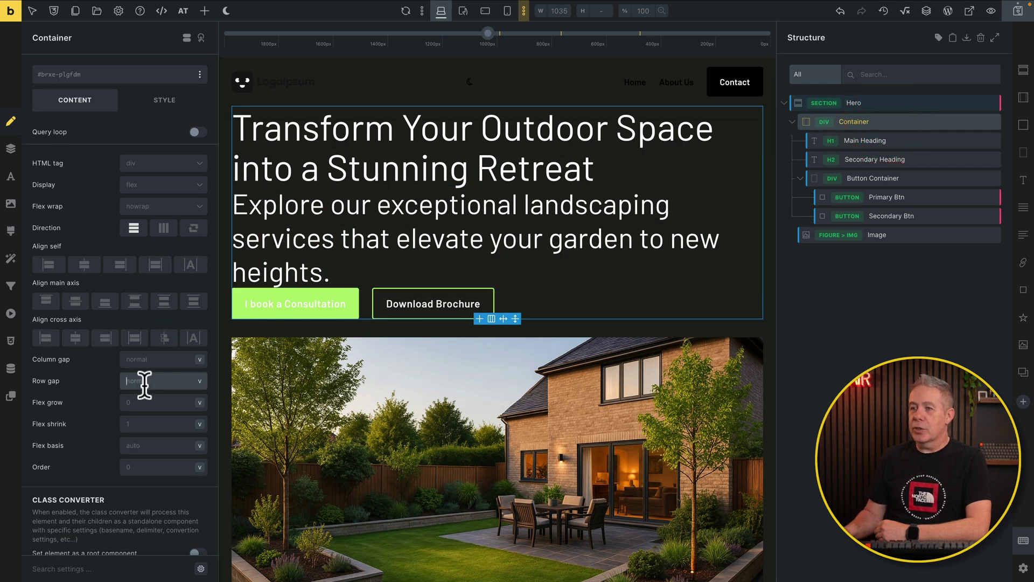
right_click(144, 385)
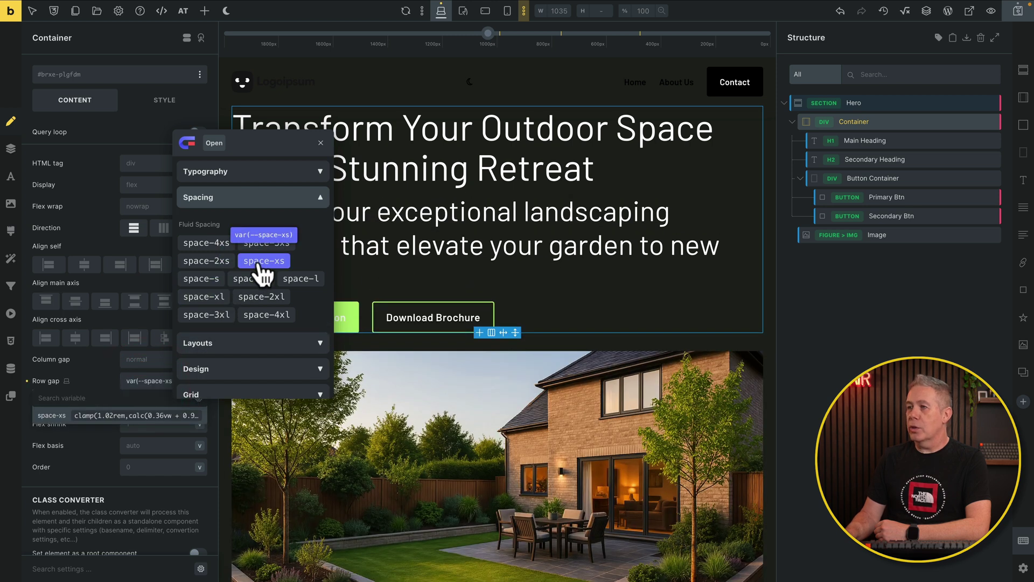
left_click(259, 263)
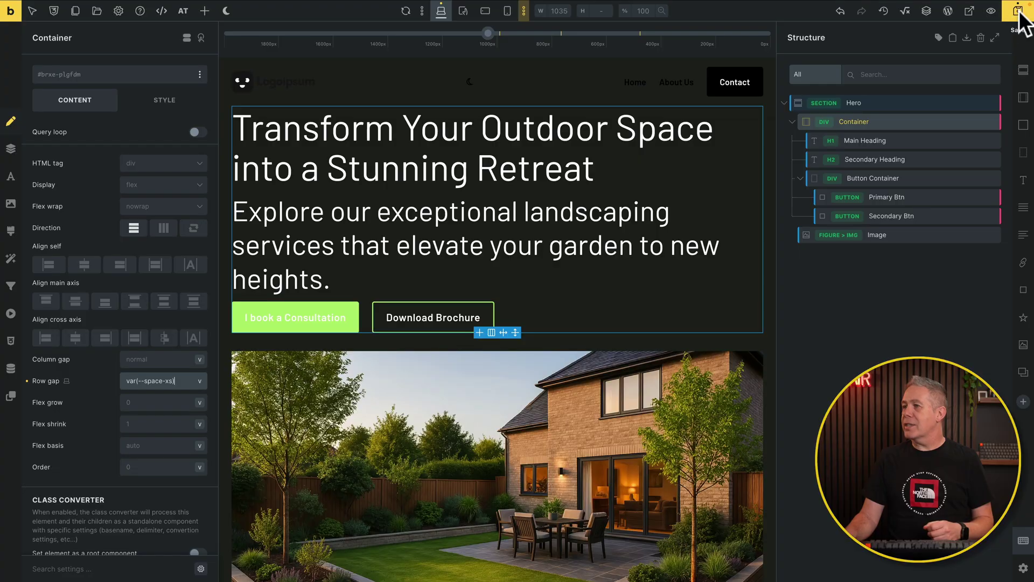
left_click(1019, 12)
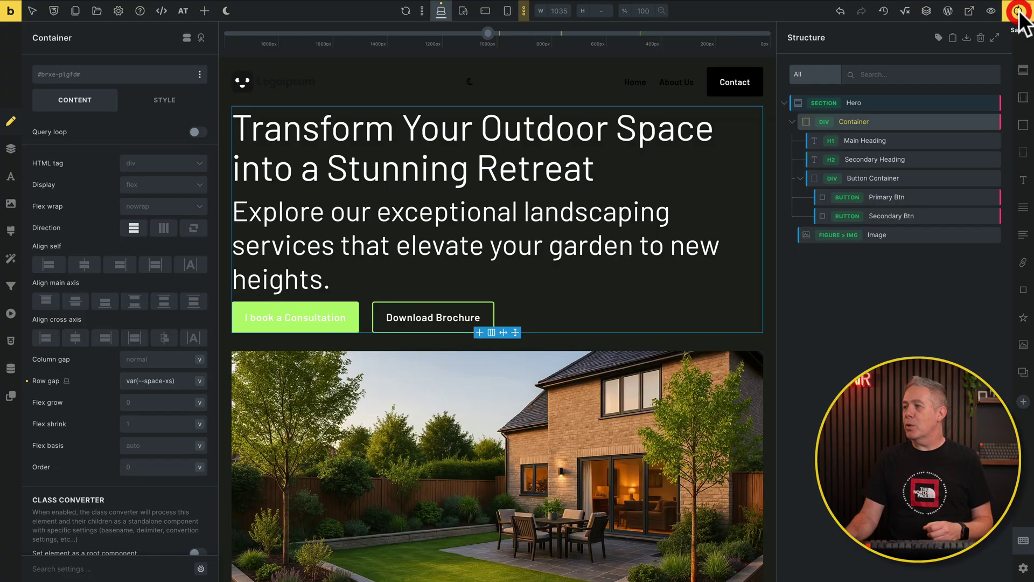
Step: Go to the WordPress dashboard and add a new Bricks custom font titled Glook
left_click(10, 16)
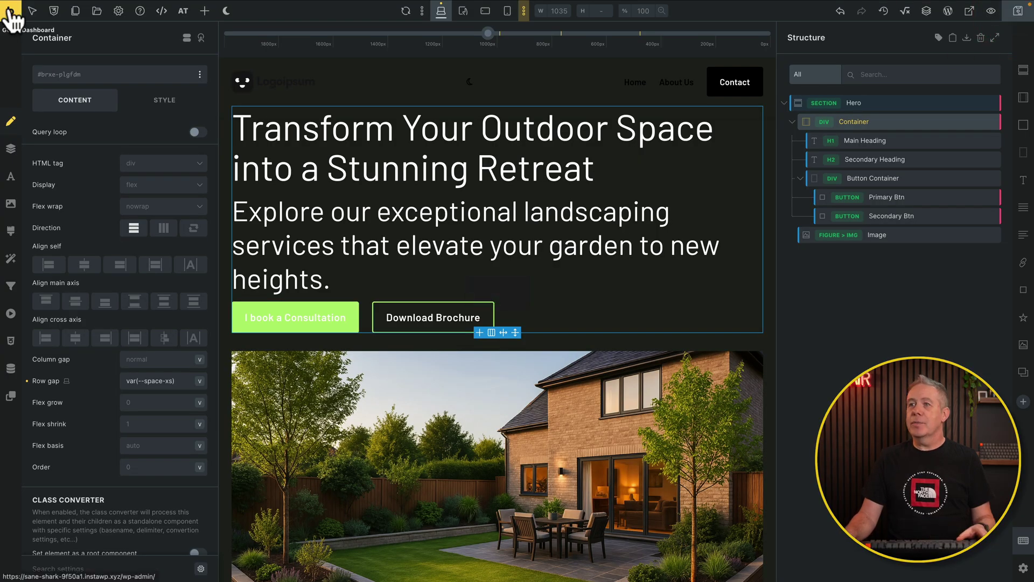
mouse_move(37, 93)
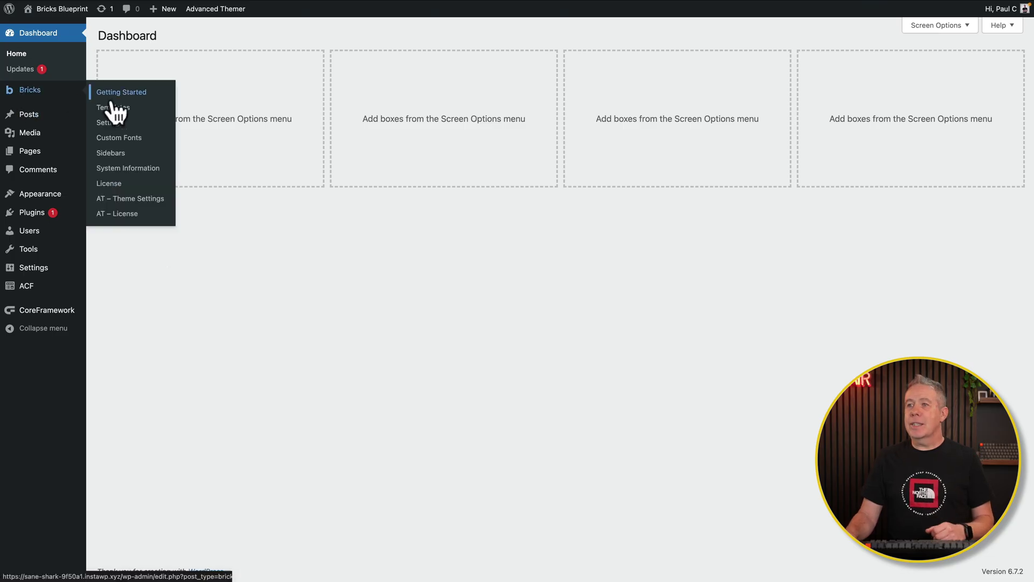
left_click(118, 138)
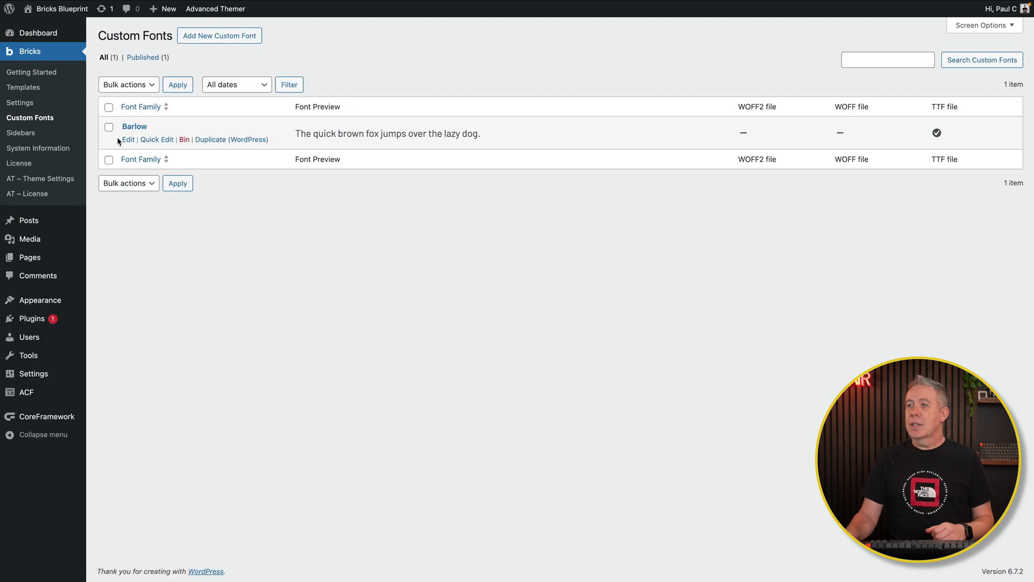
left_click(220, 37)
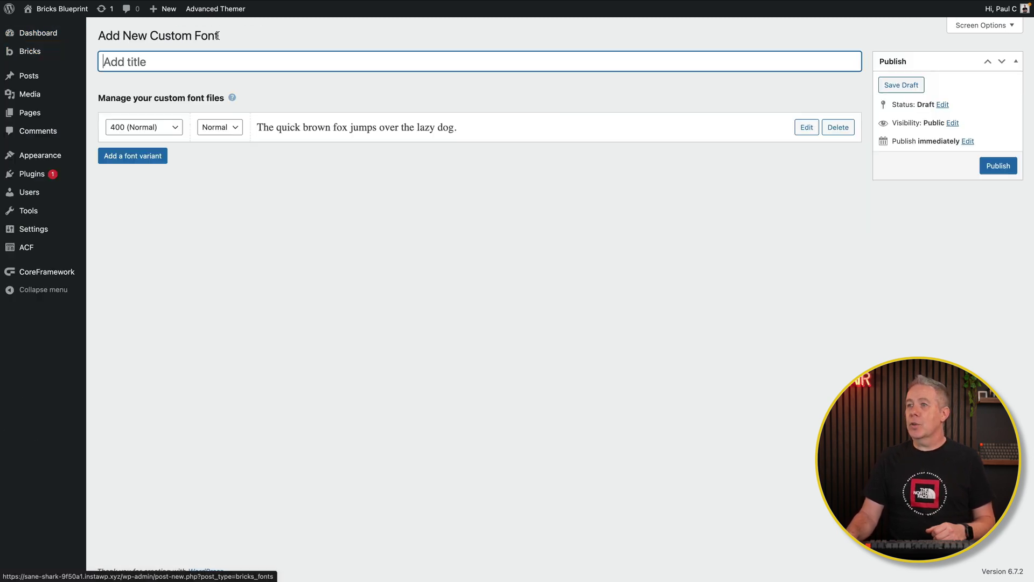
left_click(166, 62)
type("Glook")
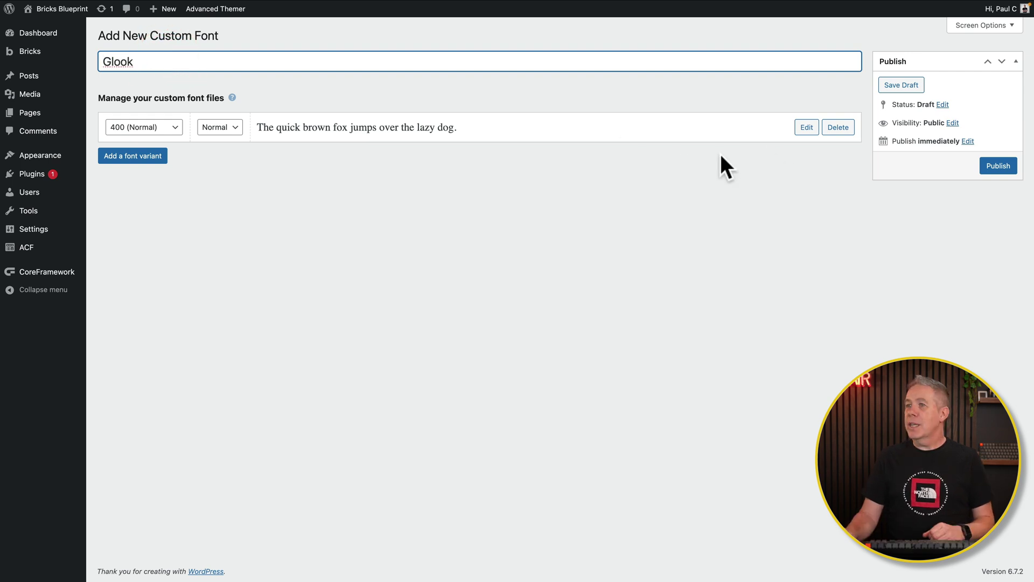
Step: Upload gloock-v6-latin-regular.woff2 into the Fonts media folder as the 400 normal variant's WOFF2 file and publish the font
left_click(806, 128)
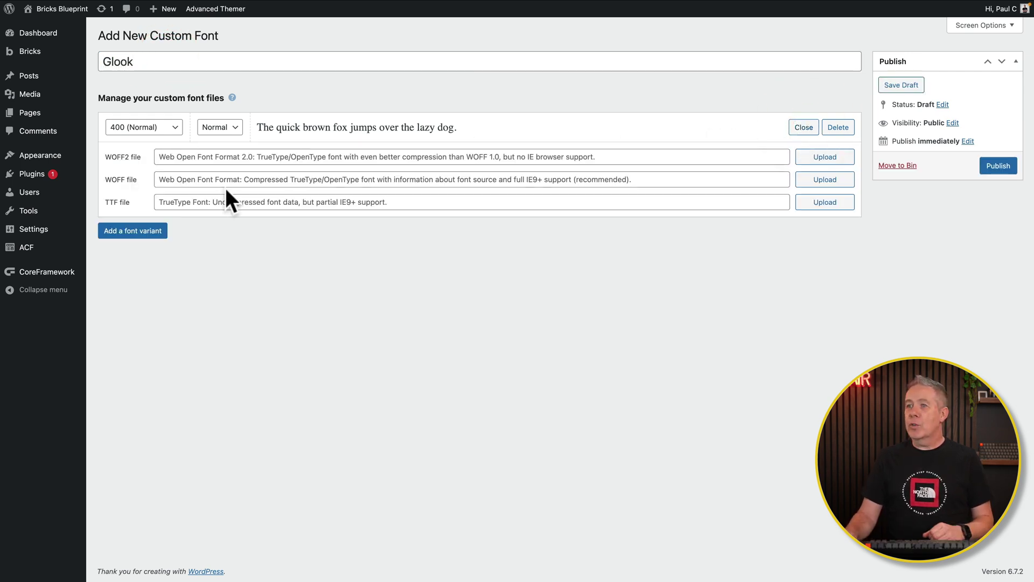
left_click(814, 156)
left_click(222, 52)
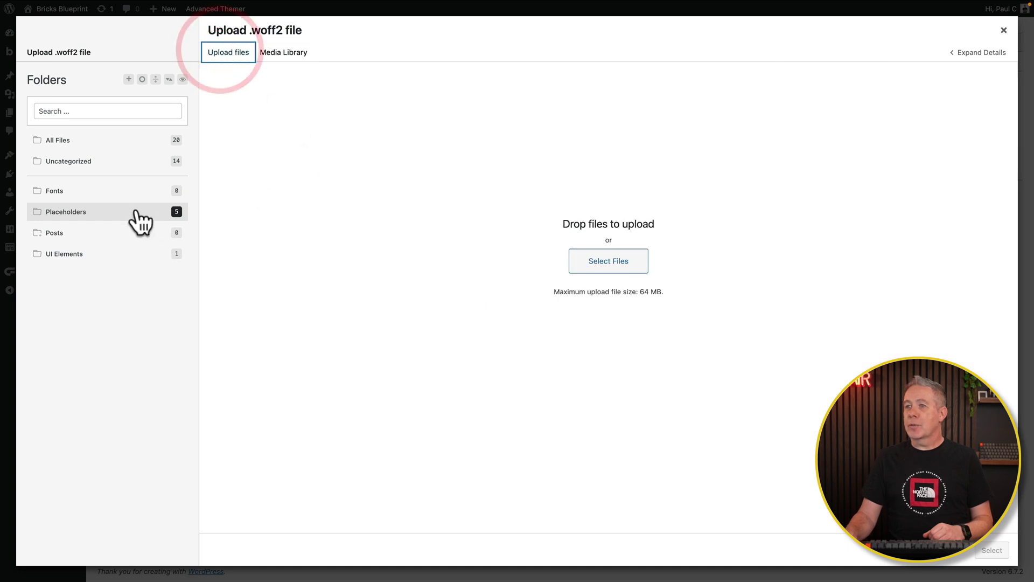
left_click(94, 193)
left_click(590, 262)
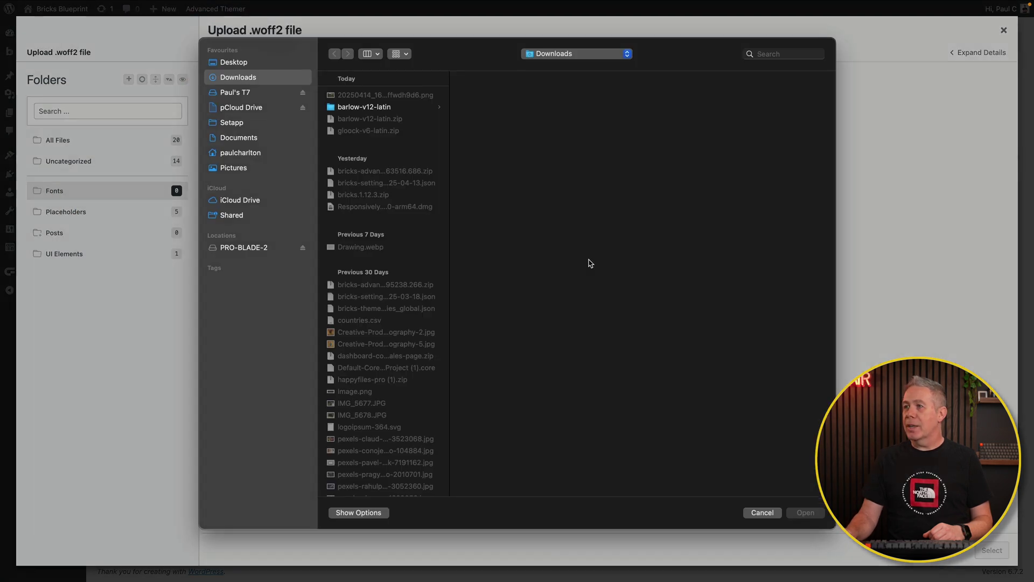
left_click(405, 137)
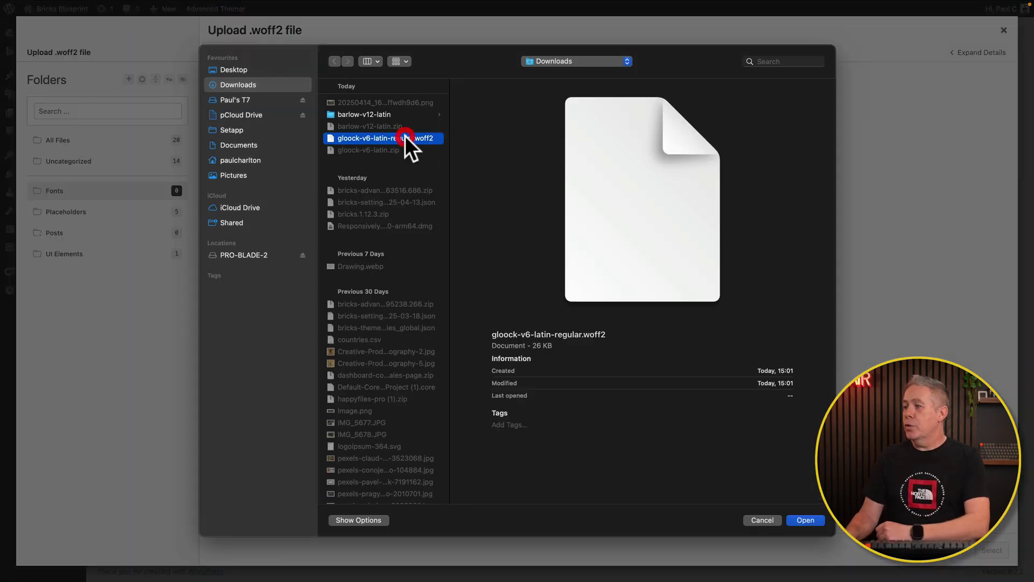
left_click(813, 517)
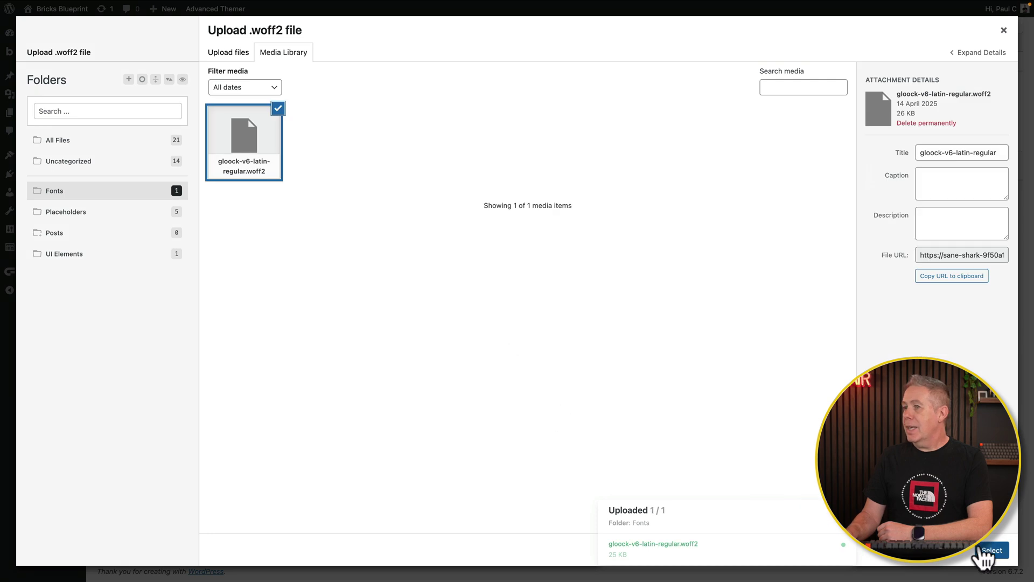
left_click(981, 551)
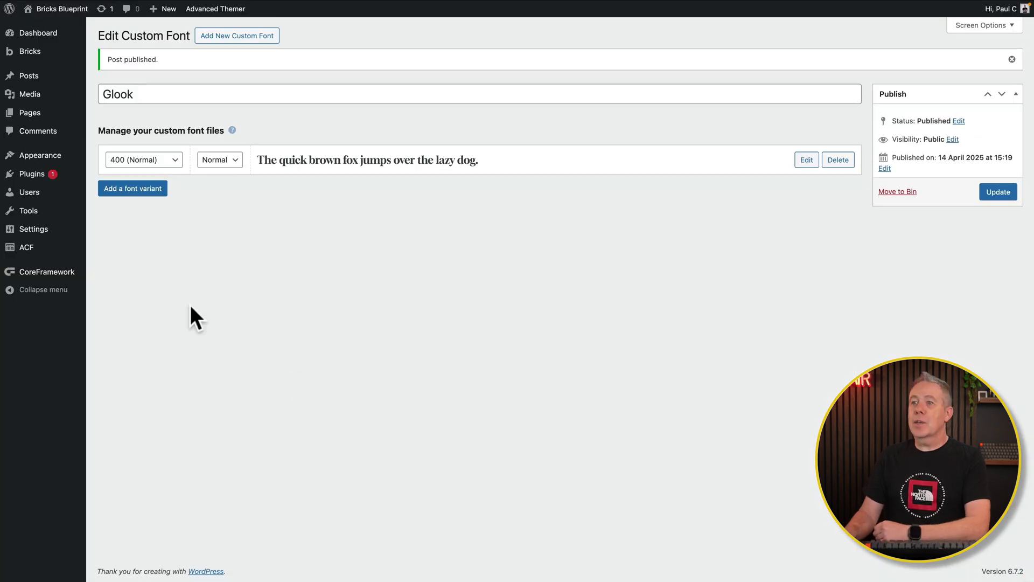
Step: Open the Homepage in the Bricks builder and set the theme style's font family for all headings to Glook
left_click(108, 115)
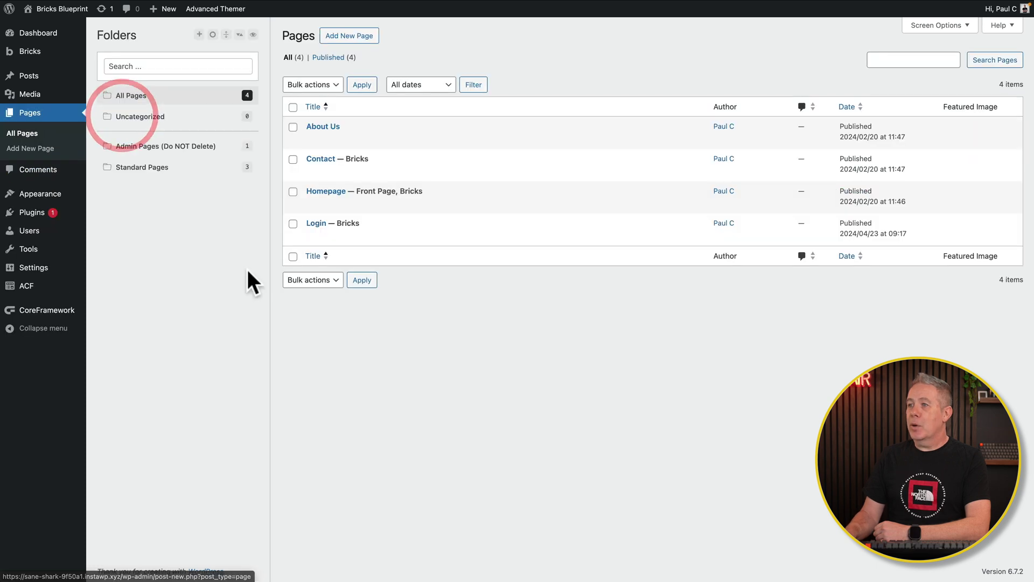
left_click(490, 204)
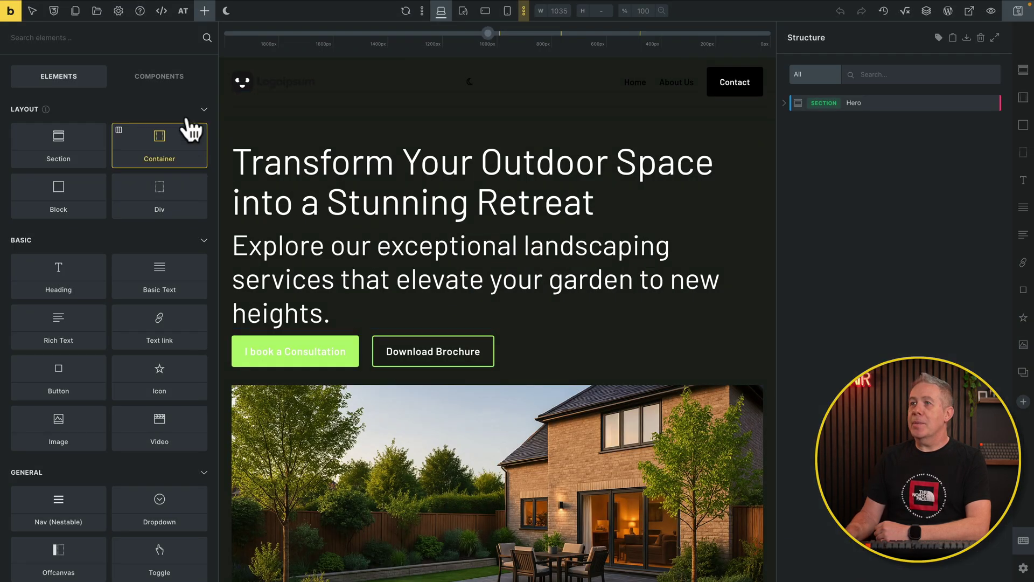
left_click(118, 10)
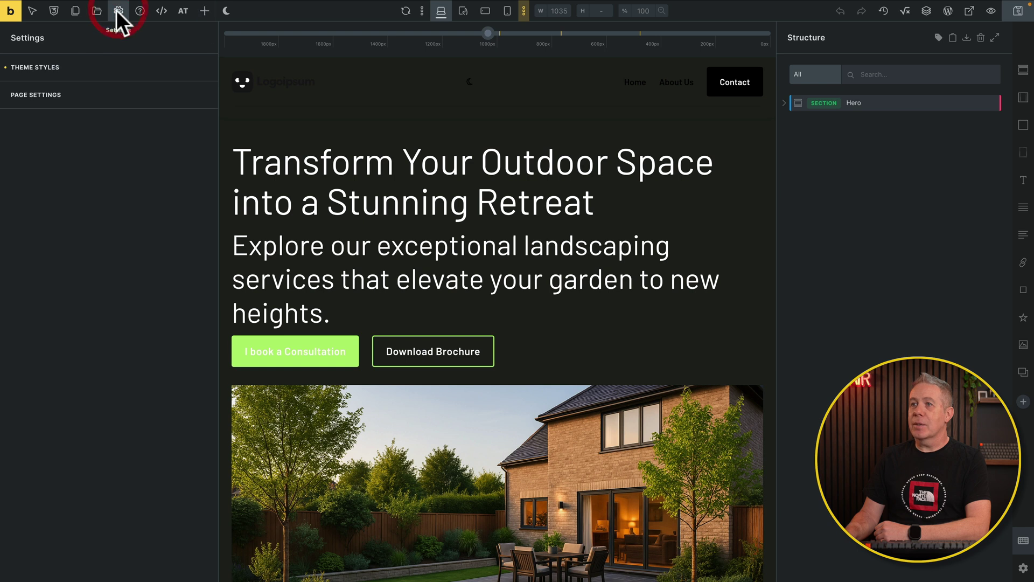
left_click(81, 64)
left_click(76, 281)
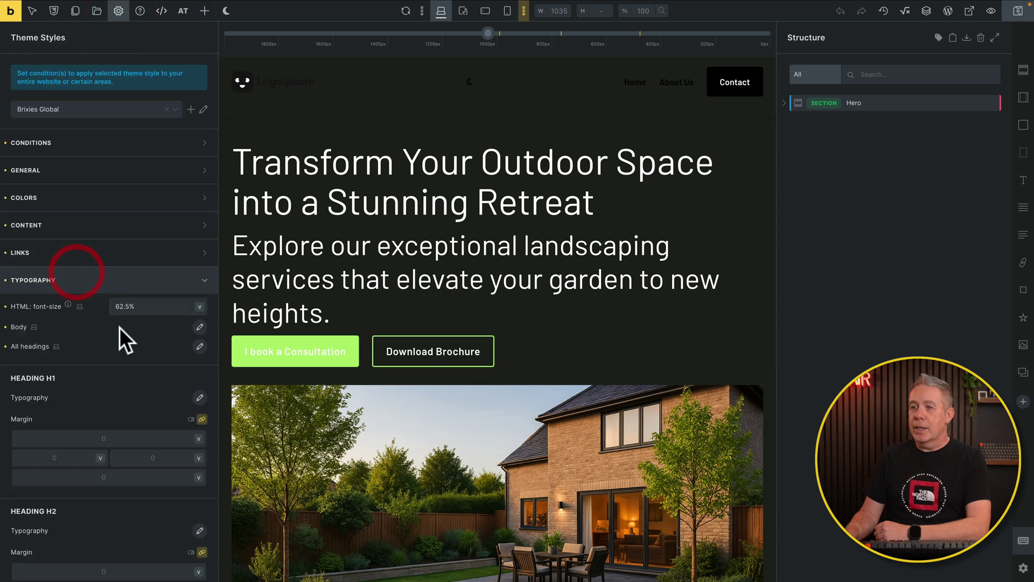
scroll(120, 327, "down", 3)
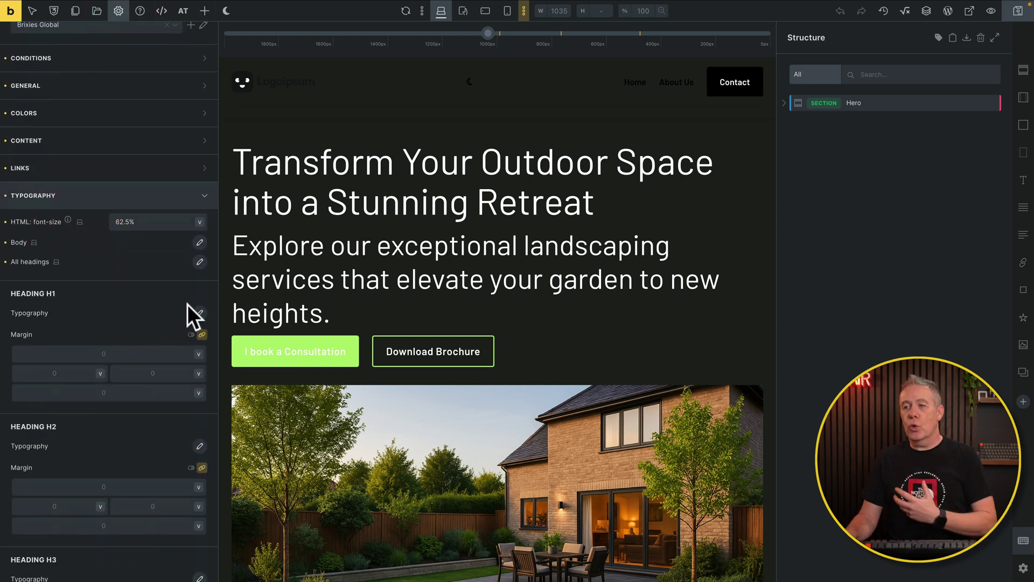
left_click(199, 262)
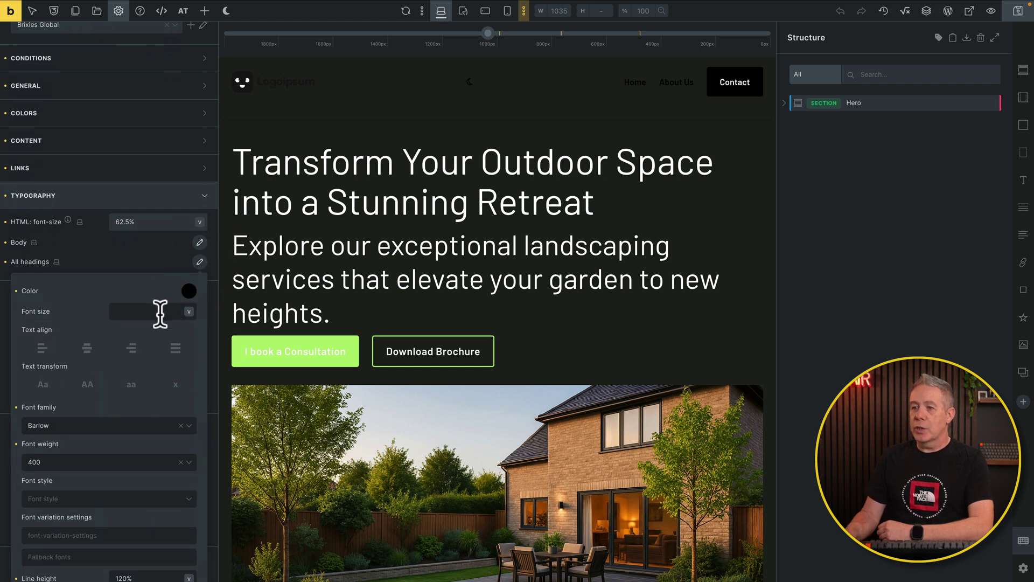
scroll(160, 313, "down", 4)
left_click(190, 318)
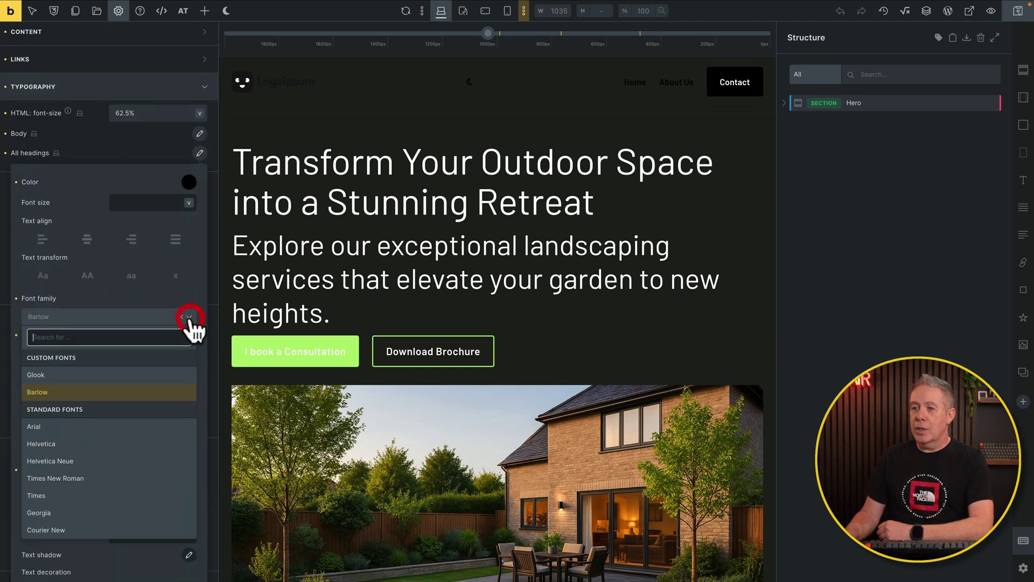
left_click(99, 379)
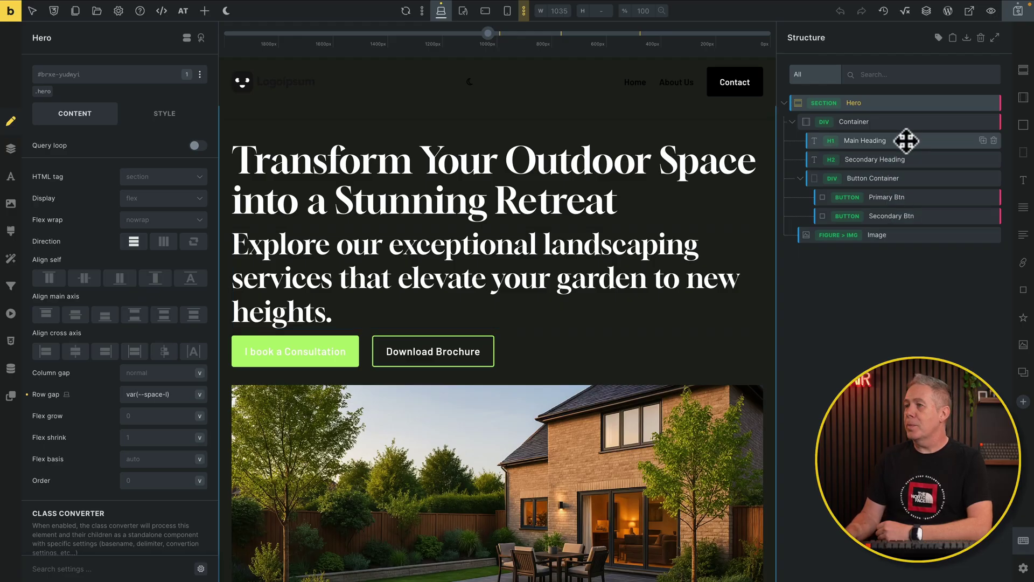
Step: Under the hero__secondary-heading class, set the secondary heading's font family to Barlow and its font size to the text-l variable
left_click(906, 140)
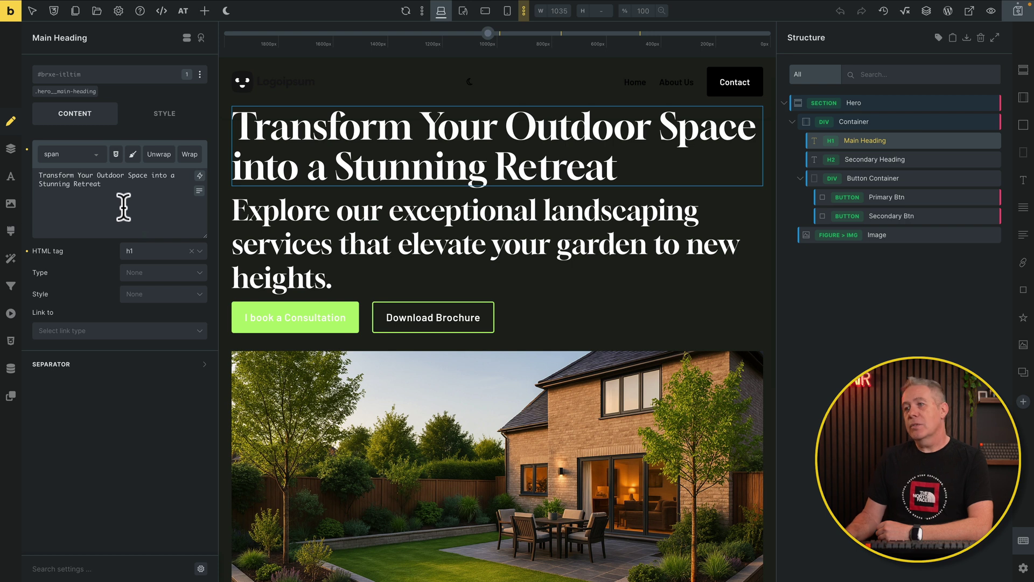
left_click(894, 158)
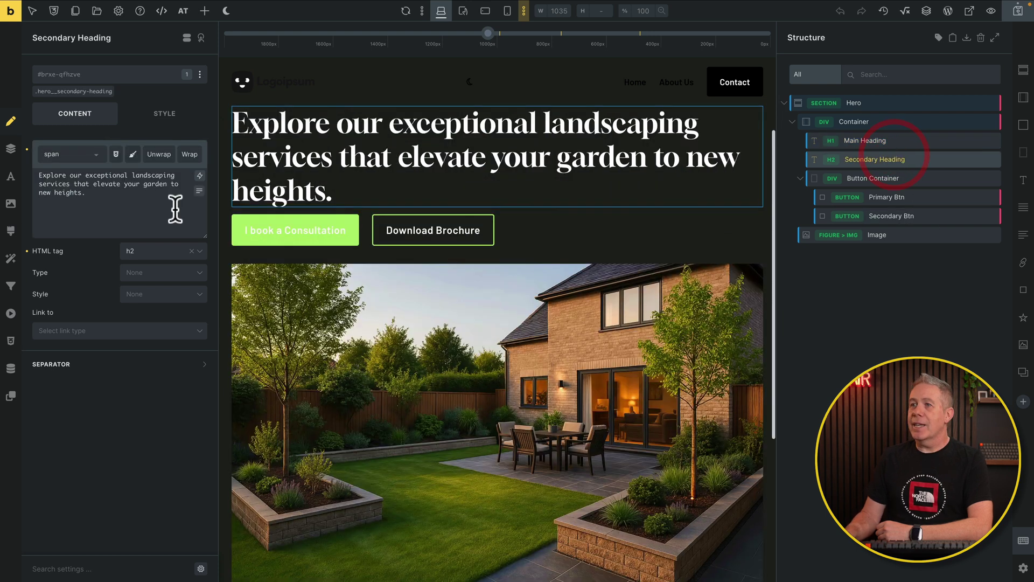
left_click(74, 91)
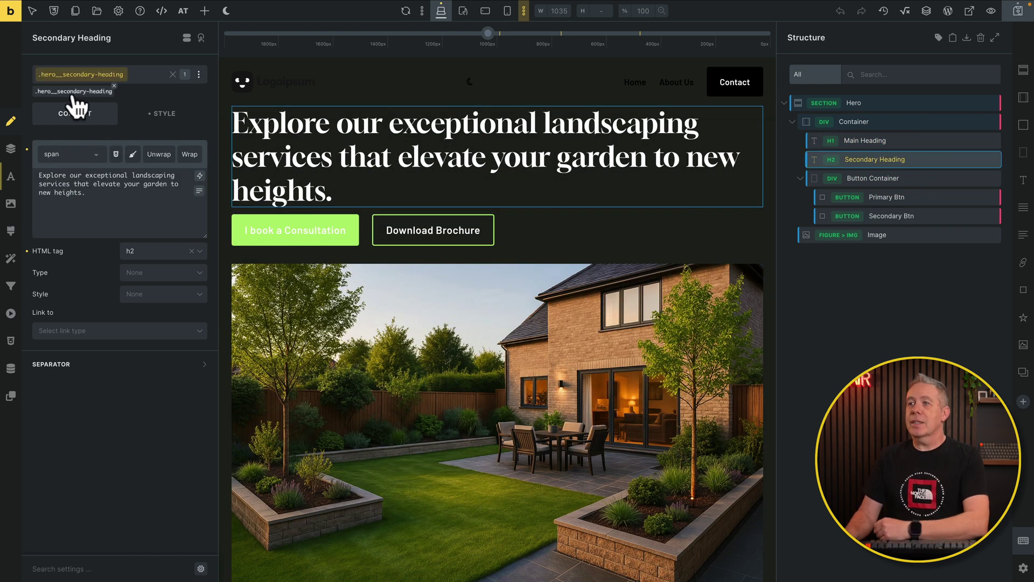
left_click(162, 115)
left_click(143, 177)
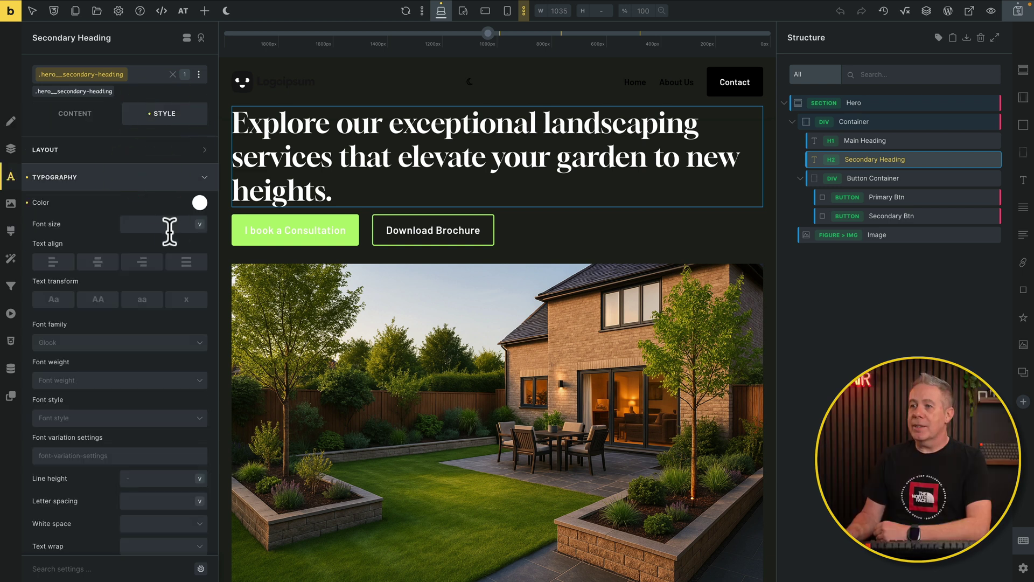
left_click(91, 344)
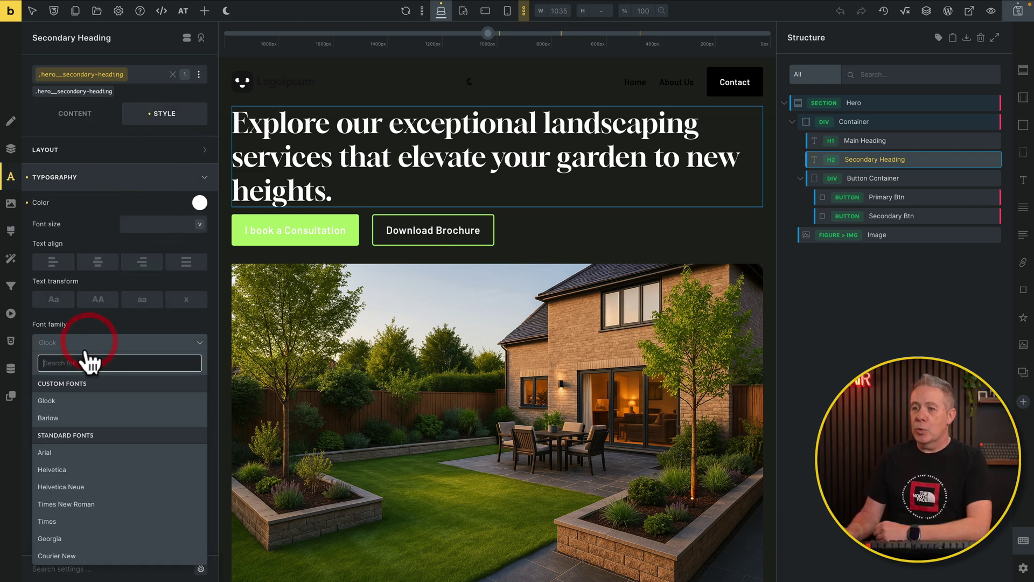
left_click(49, 418)
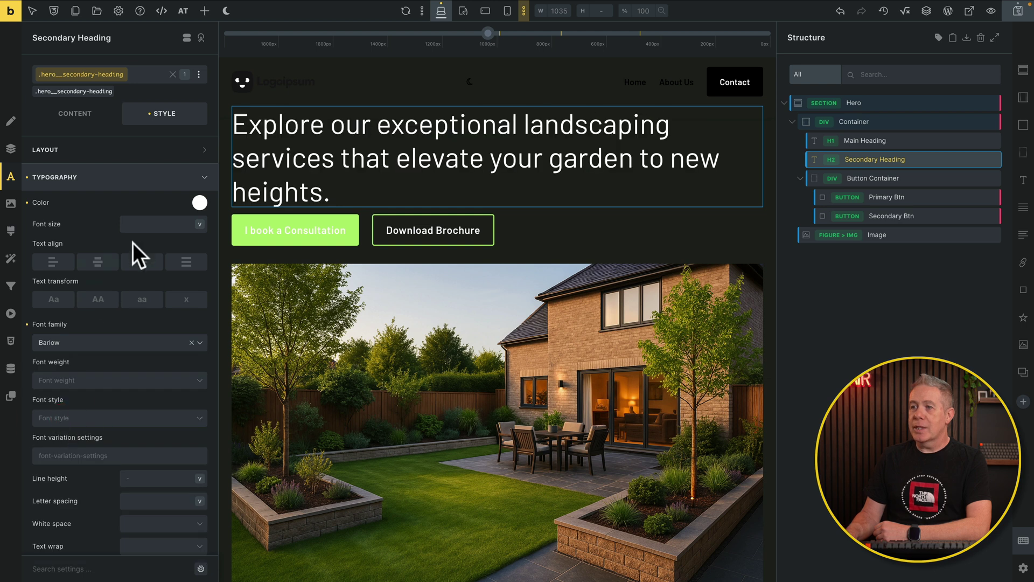
left_click(155, 224)
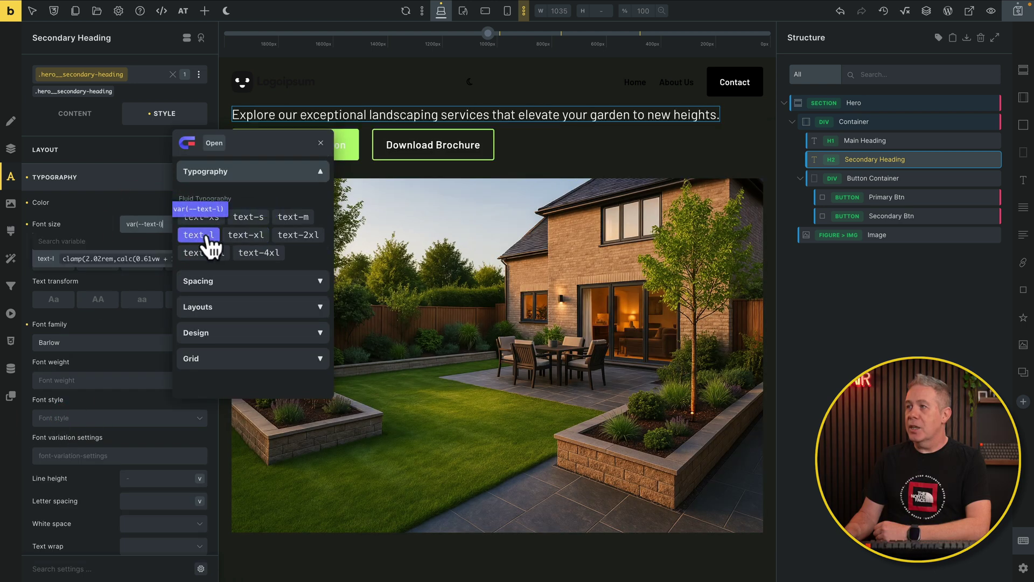
left_click(208, 237)
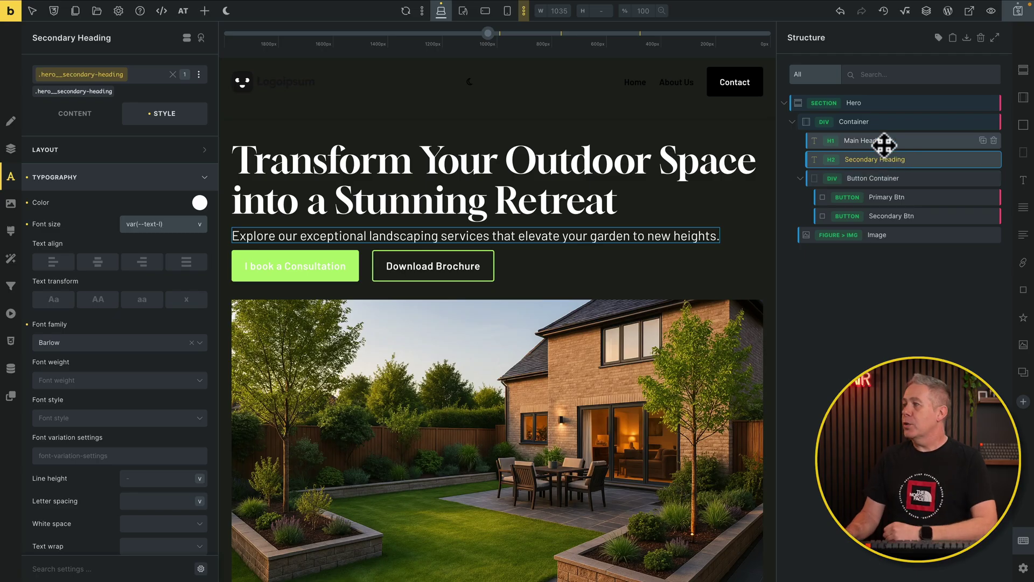
Step: Set the main heading's maximum width to 60rem under the hero__main-heading class
left_click(884, 144)
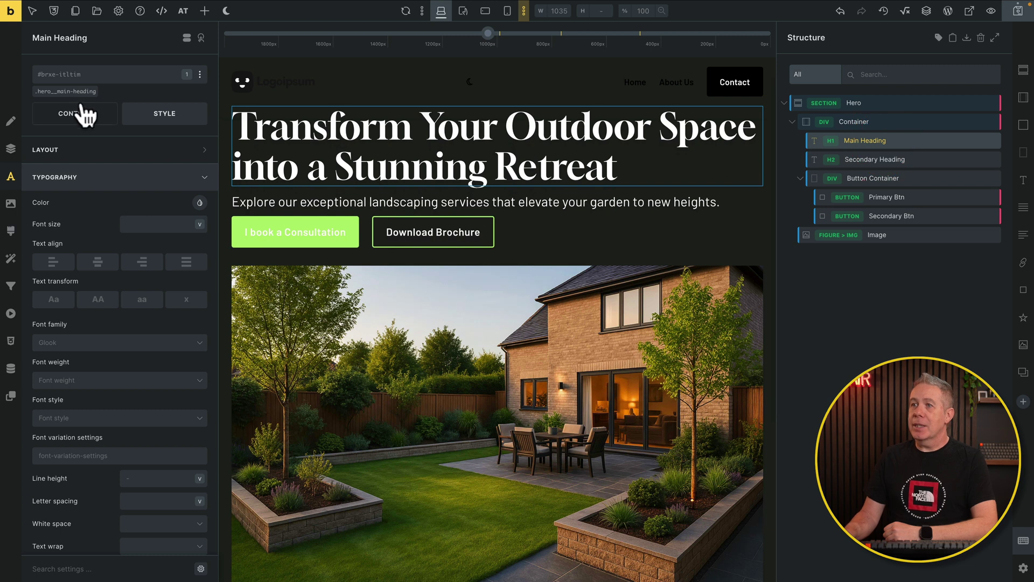
left_click(151, 178)
left_click(154, 150)
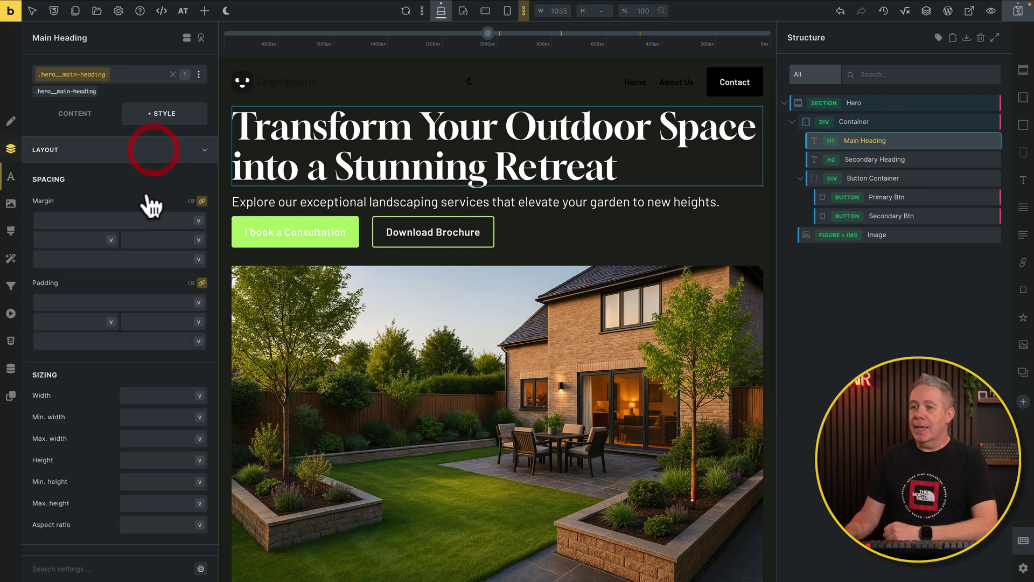
scroll(131, 421, "down", 3)
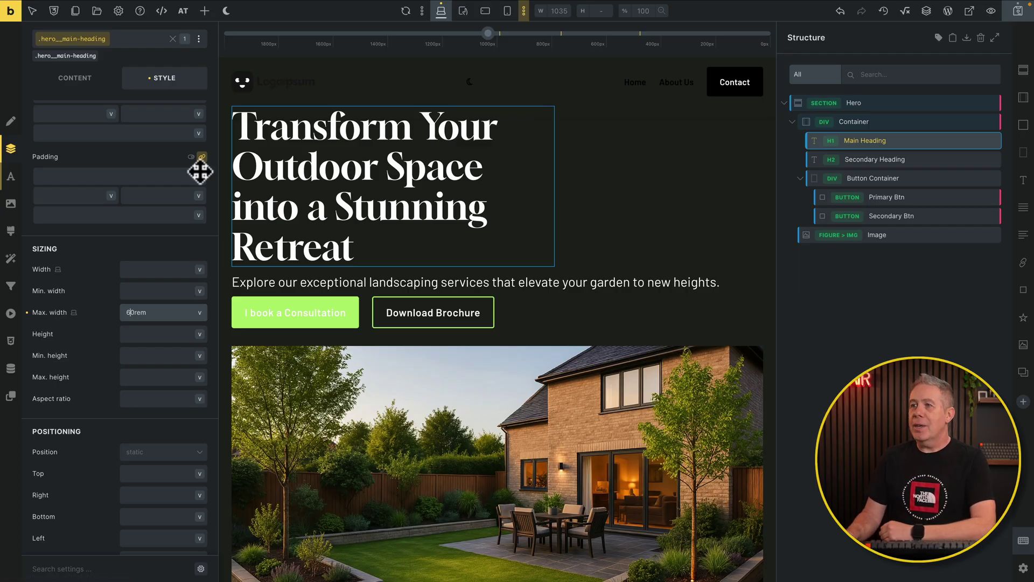
Step: Set the main heading's font size to the text-3xl variable in the hero__main-heading class
scroll(110, 206, "up", 3)
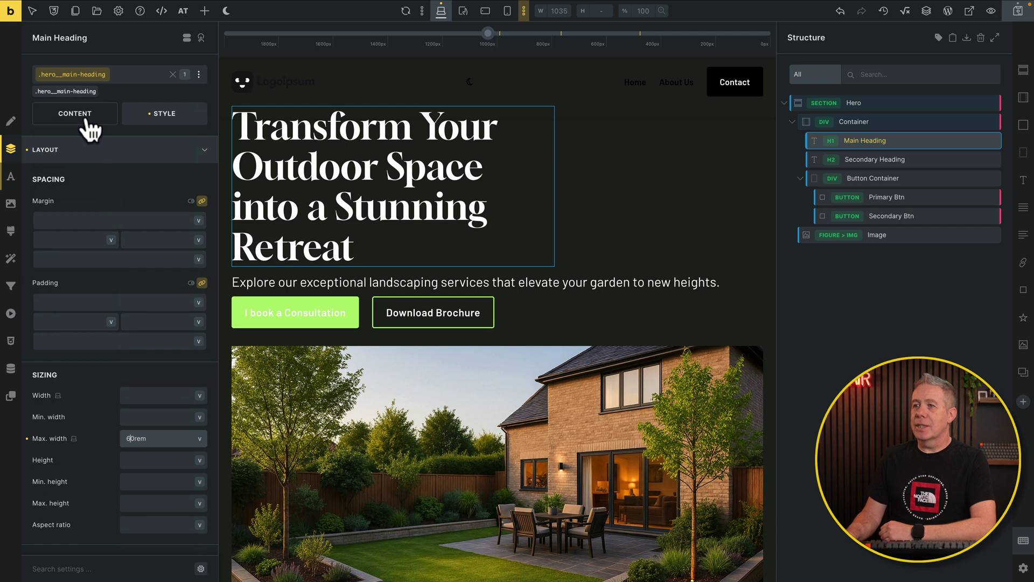
left_click(98, 161)
left_click(127, 179)
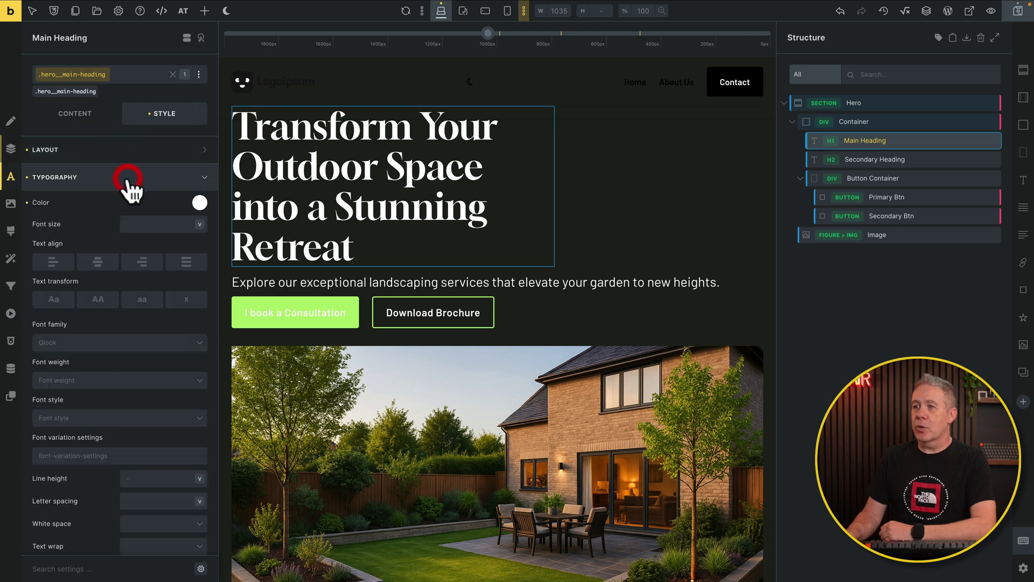
left_click(153, 225)
left_click(218, 251)
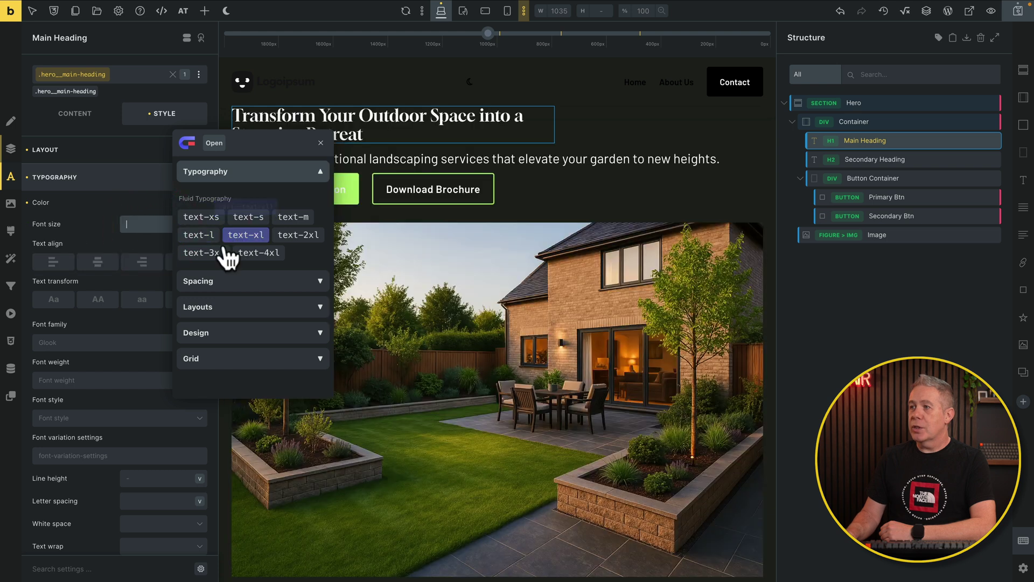
left_click(218, 251)
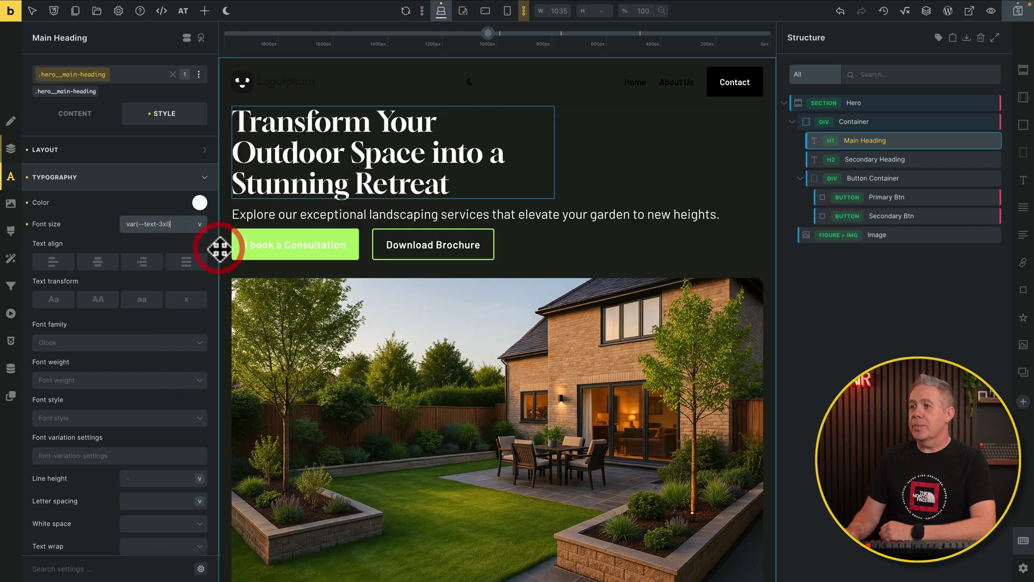
Step: Set the secondary heading's maximum width to 65rem under the hero__secondary-heading class
left_click(915, 161)
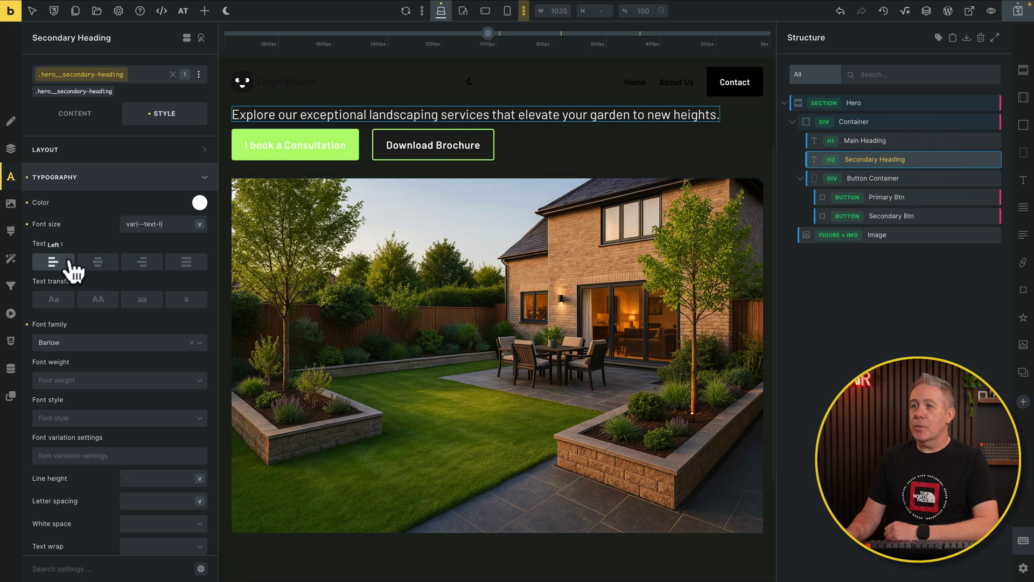
left_click(134, 176)
left_click(128, 150)
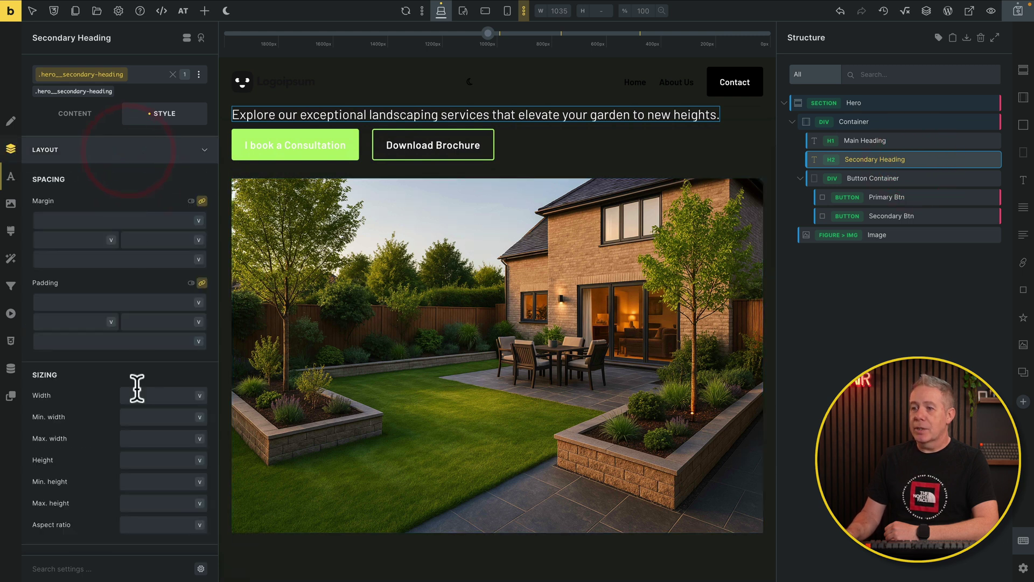
scroll(137, 388, "down", 3)
left_click(140, 372)
type("65rem")
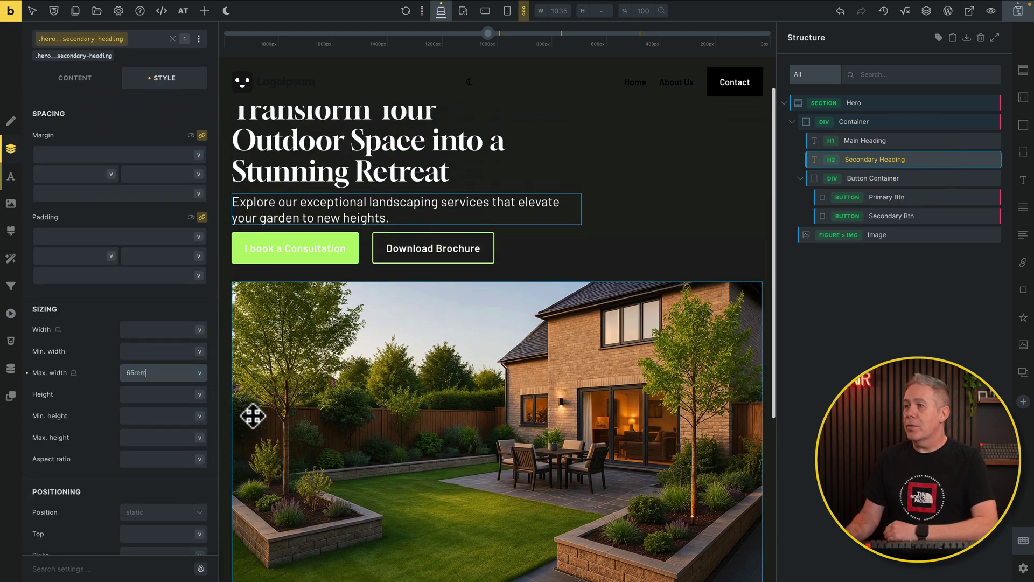
Step: Round all corners of the hero image with the radius-m variable under the hero__image class, and review the hero section
scroll(253, 416, "up", 1)
scroll(315, 384, "down", 2)
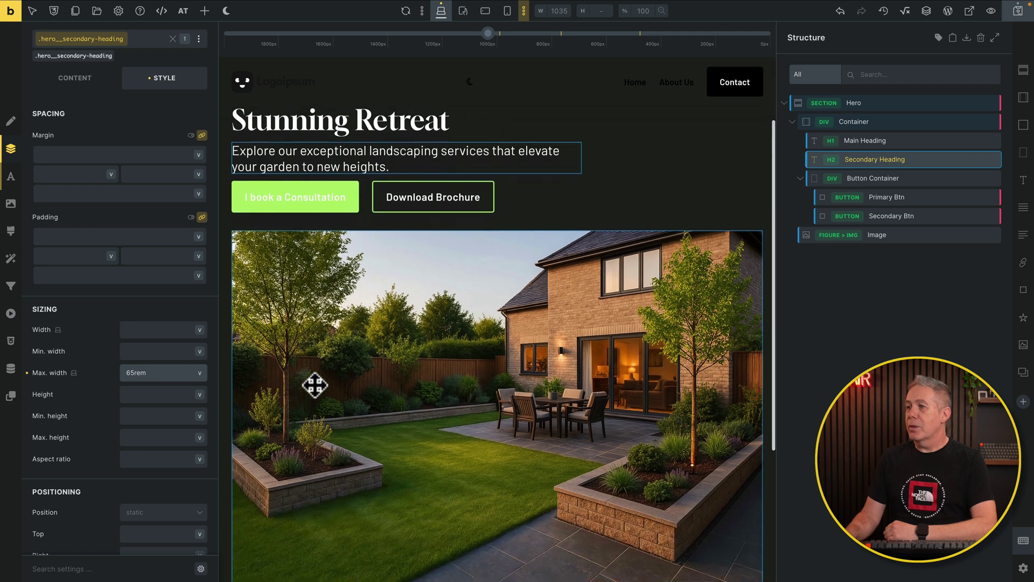
scroll(315, 385, "down", 1)
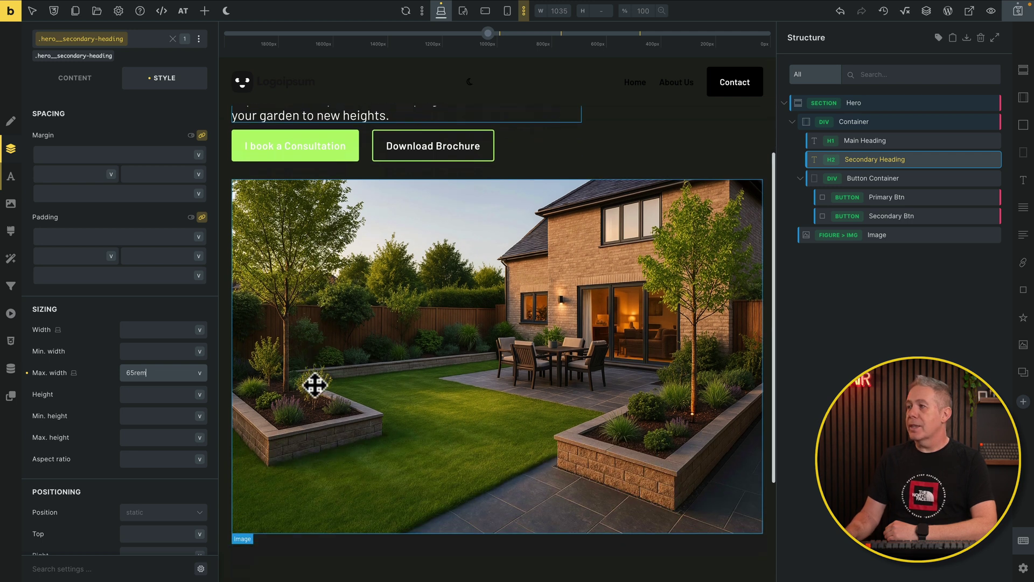
left_click(910, 233)
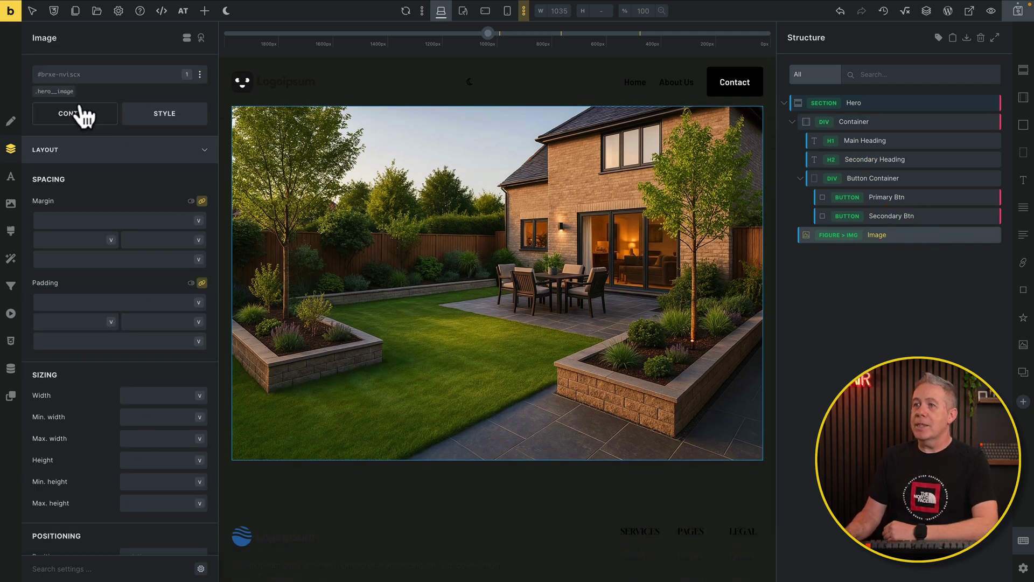
left_click(139, 150)
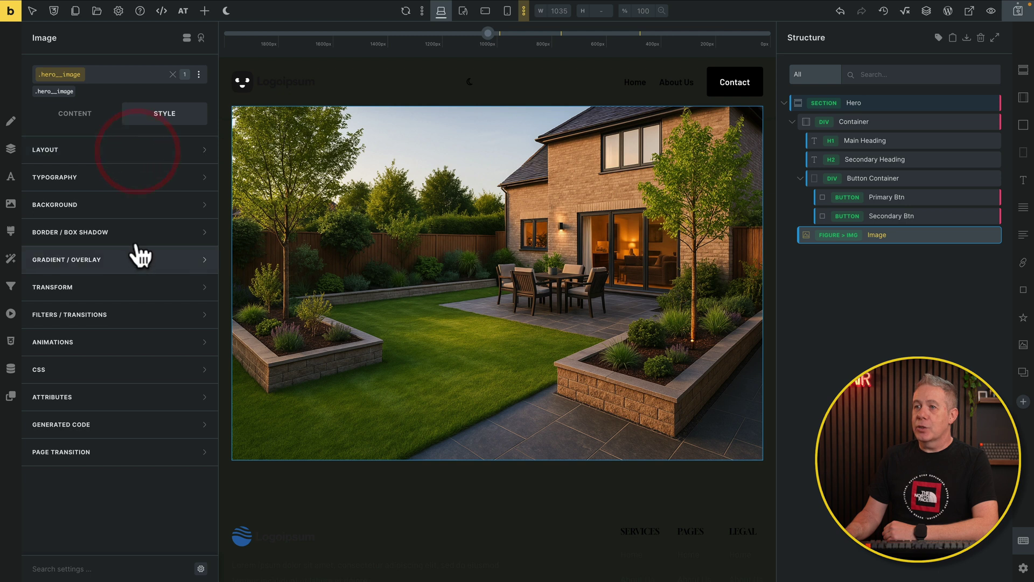
left_click(178, 232)
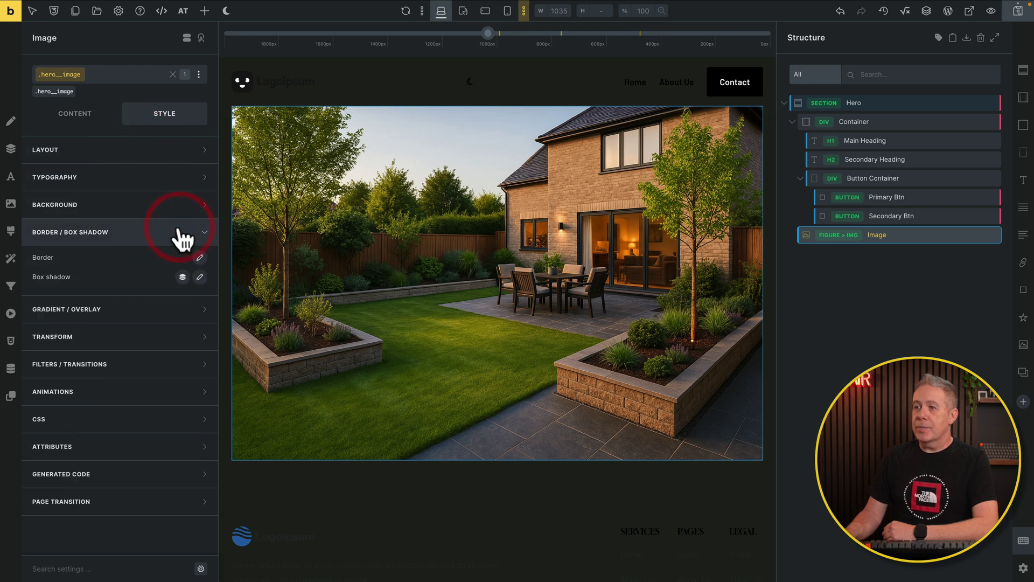
left_click(200, 258)
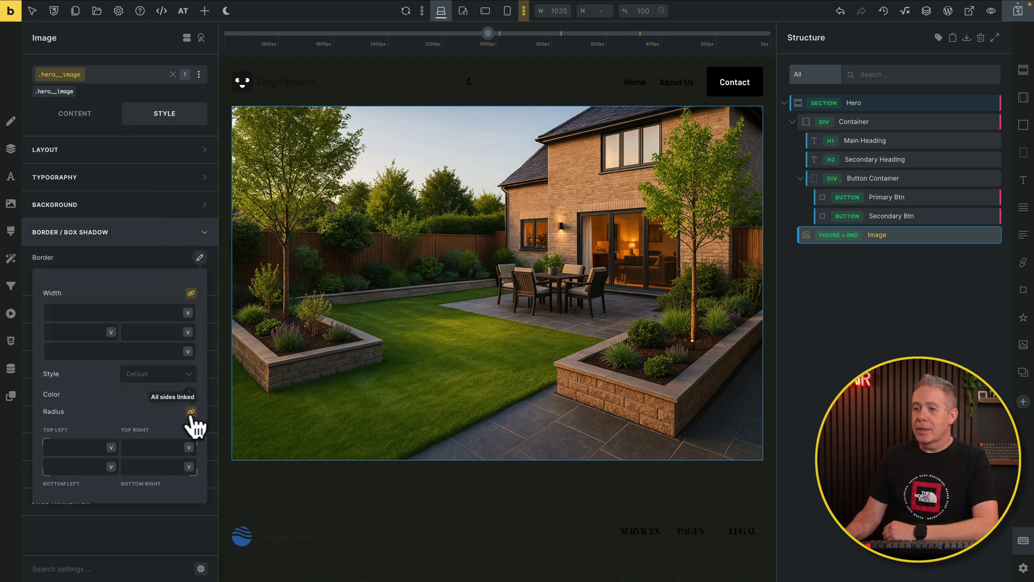
left_click(72, 446)
right_click(72, 446)
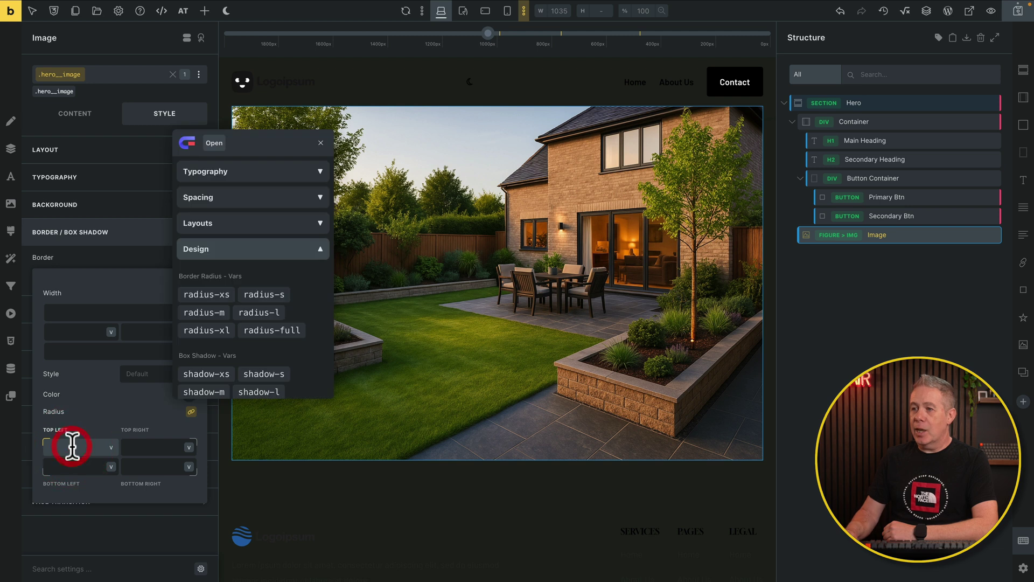
left_click(211, 312)
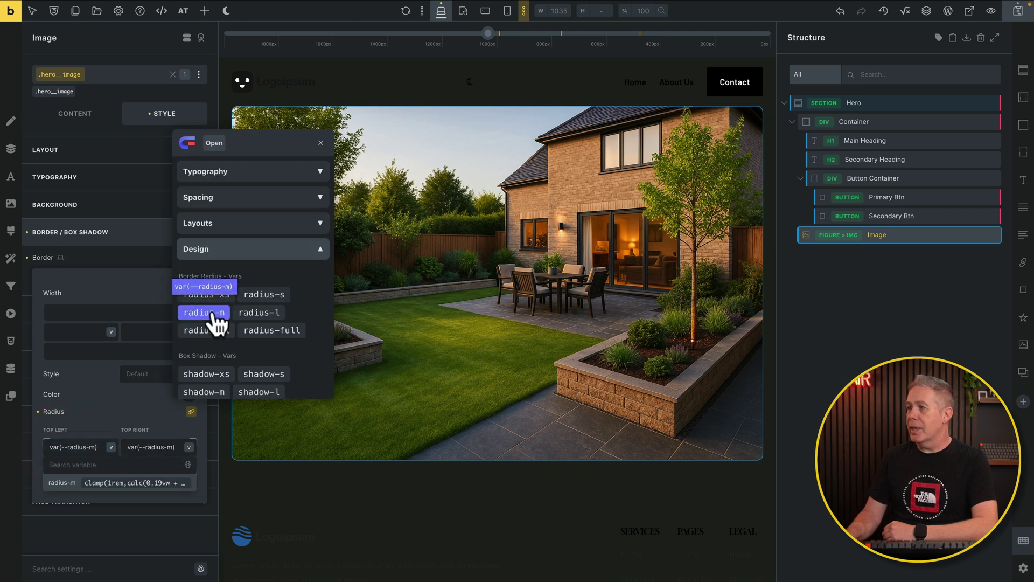
scroll(500, 292, "up", 4)
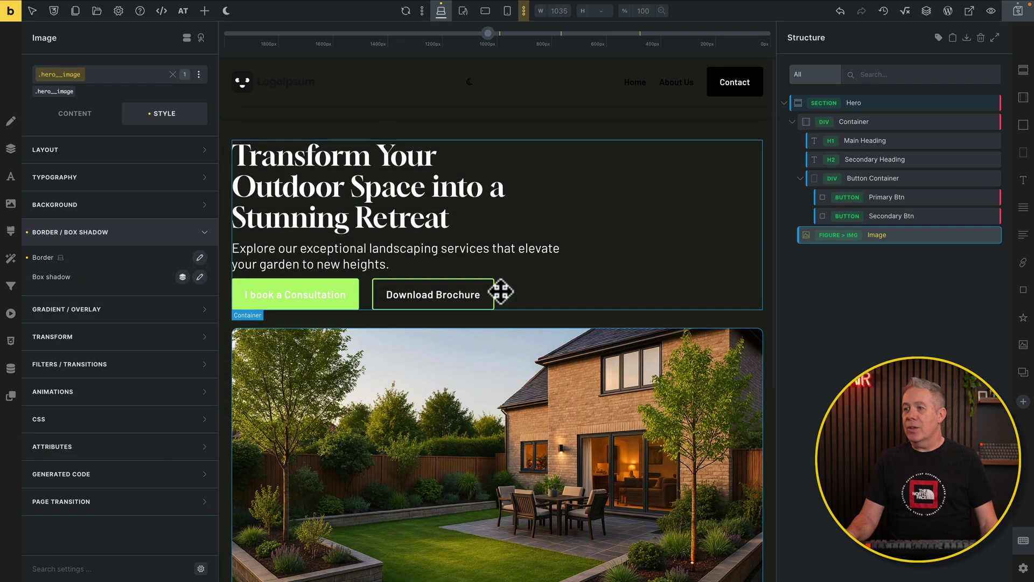
scroll(500, 292, "down", 1)
scroll(500, 292, "down", 3)
scroll(501, 289, "up", 5)
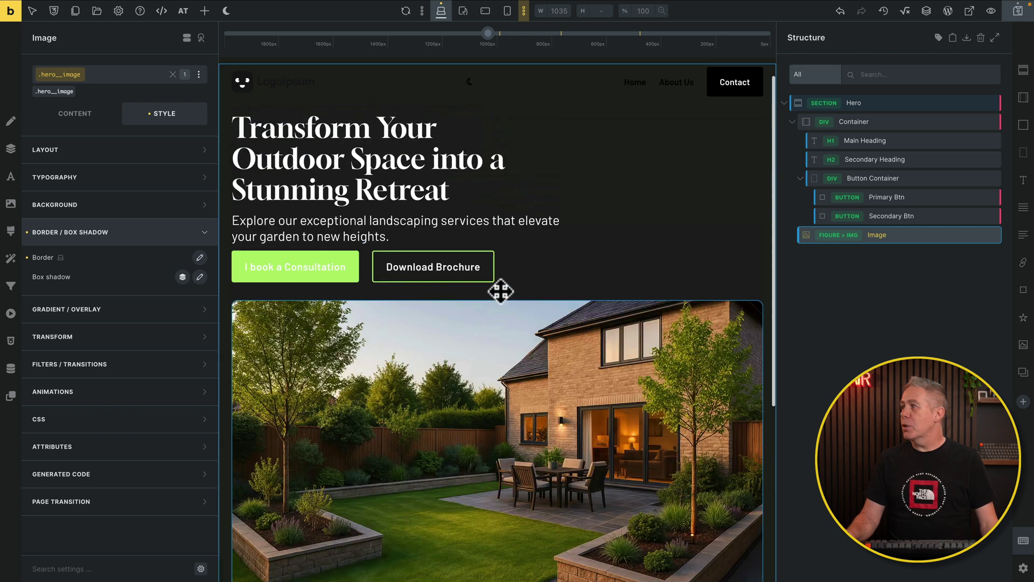
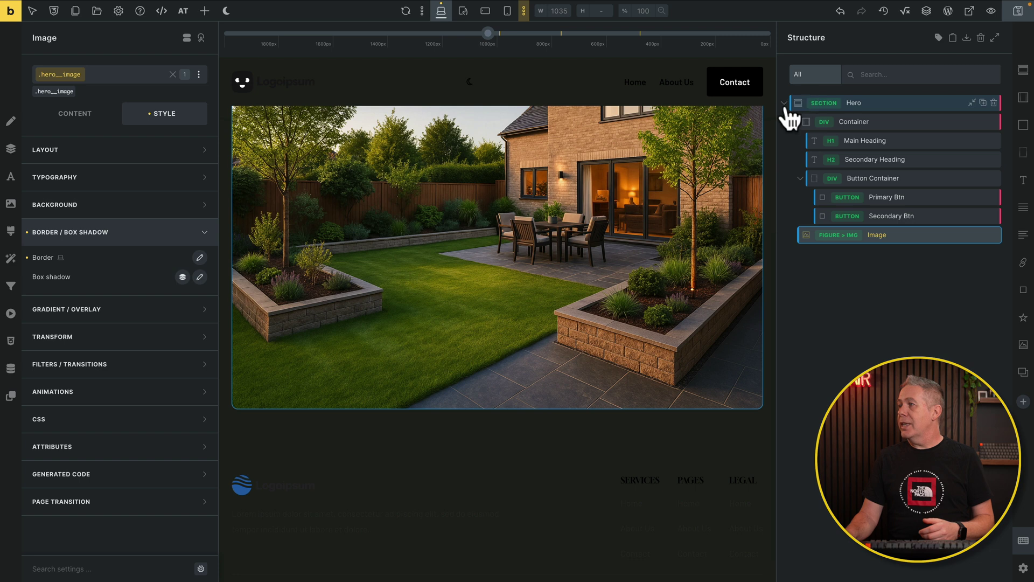
Step: Collapse the Hero section in the structure, switch to the Brixies Core Framework Library and filter the layouts to Feature Sections
left_click(785, 103)
left_click(929, 170)
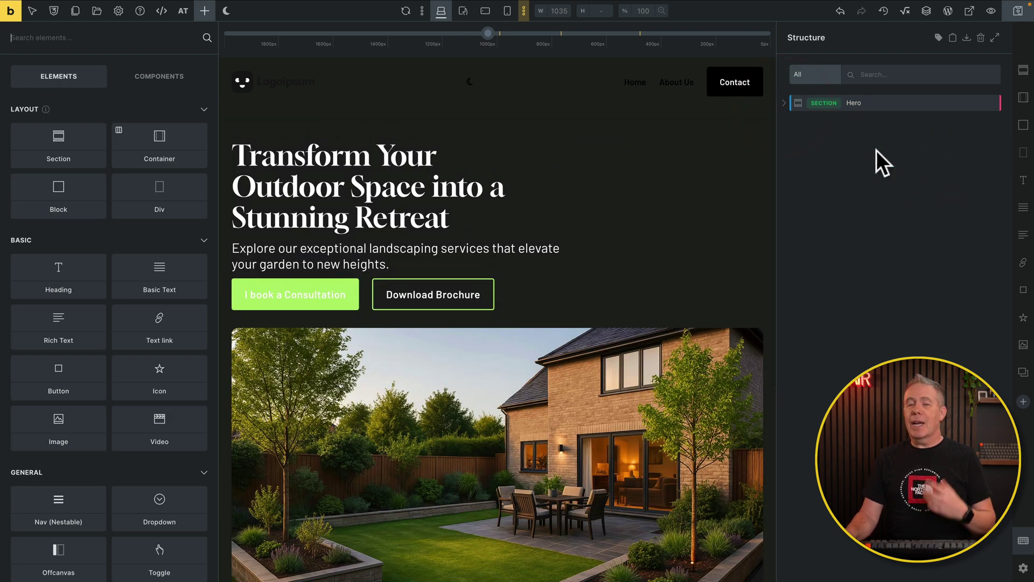
mouse_move(400, 3)
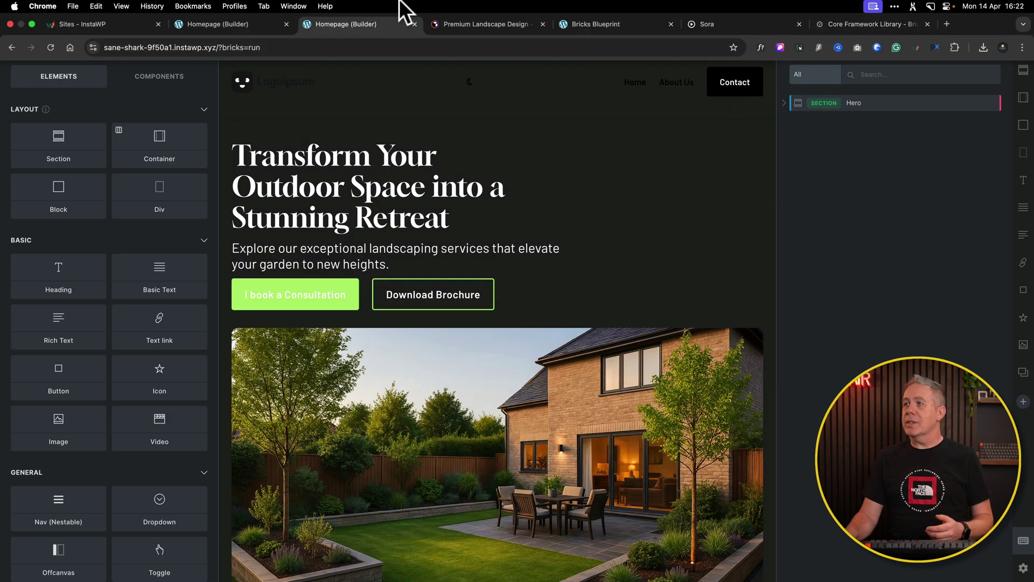
left_click(469, 24)
scroll(631, 314, "down", 5)
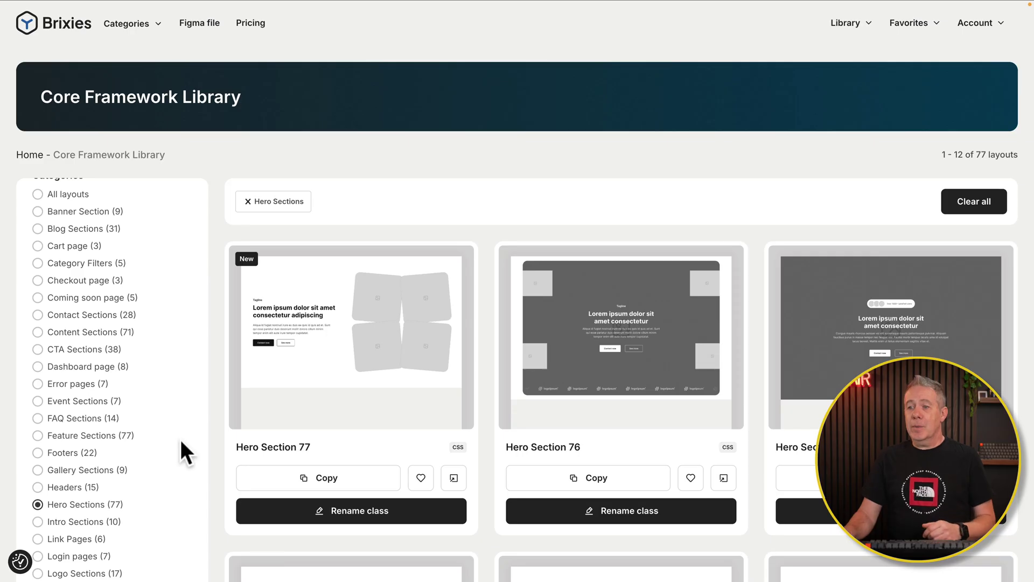
left_click(68, 435)
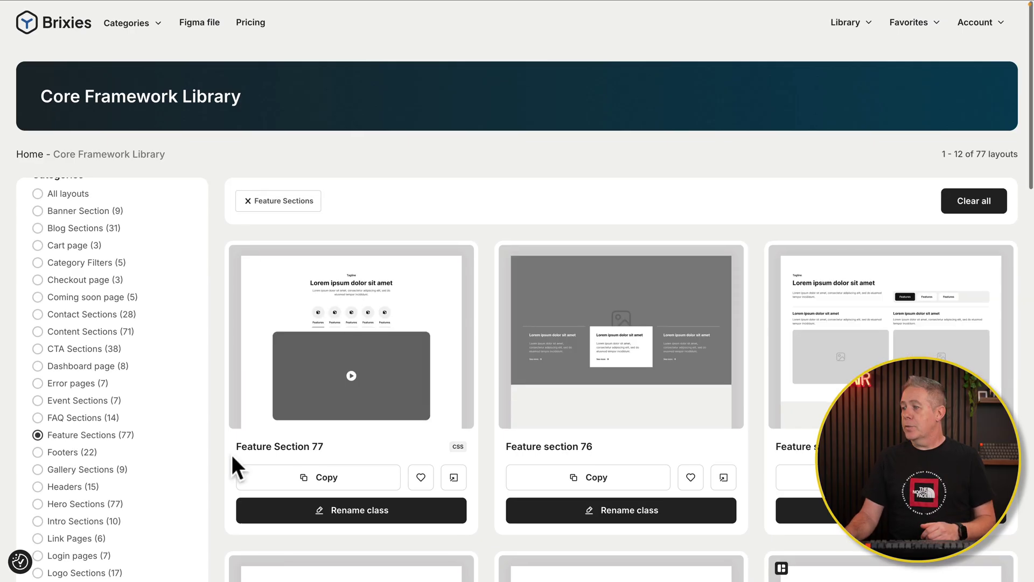
Step: Copy Feature Section 10 using the Rename class option and paste it below the Hero section in the Bricks builder
scroll(232, 454, "down", 3)
scroll(232, 455, "down", 12)
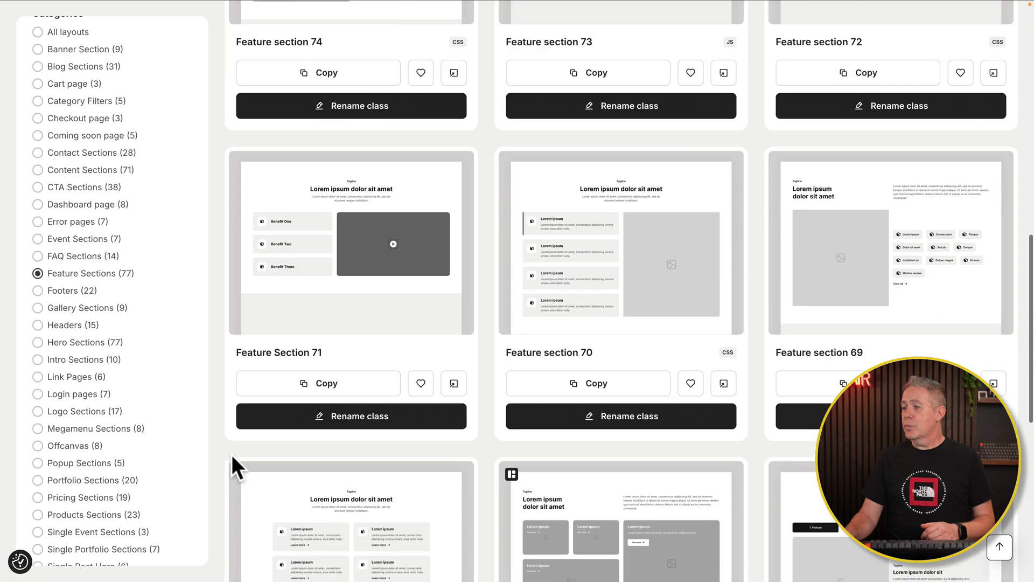
scroll(231, 455, "down", 20)
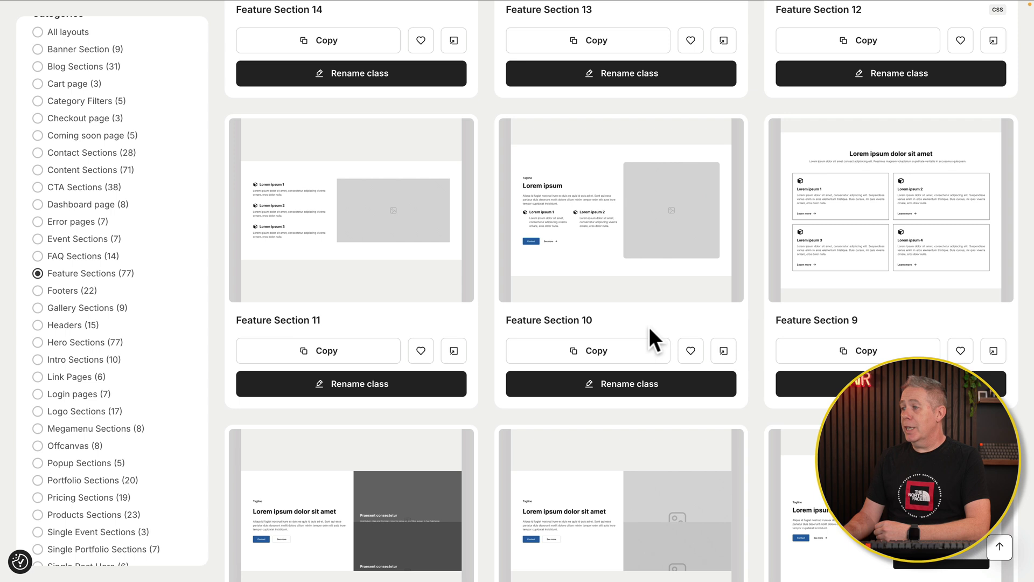
left_click(636, 385)
left_click(325, 520)
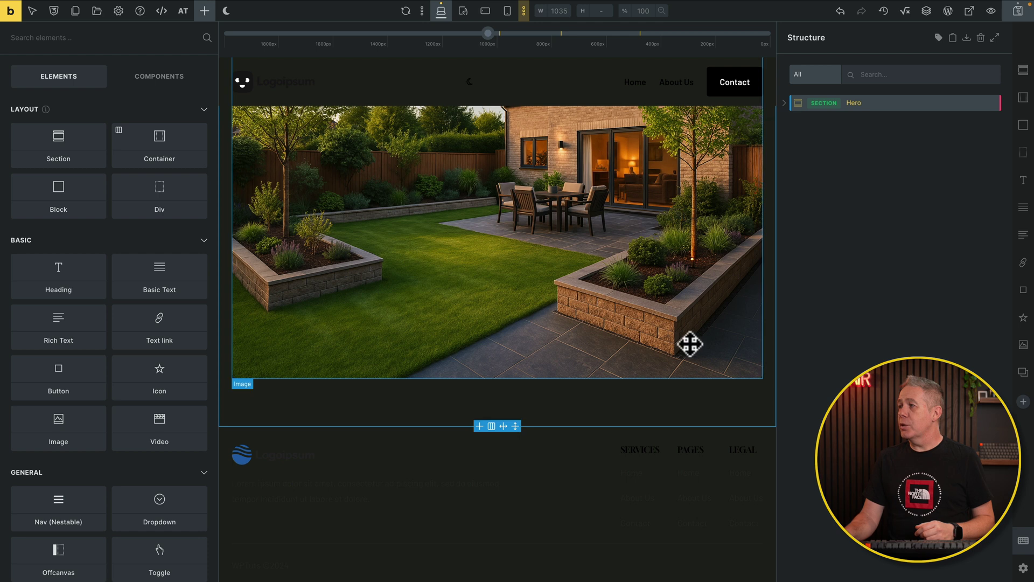
key("ctrl+v")
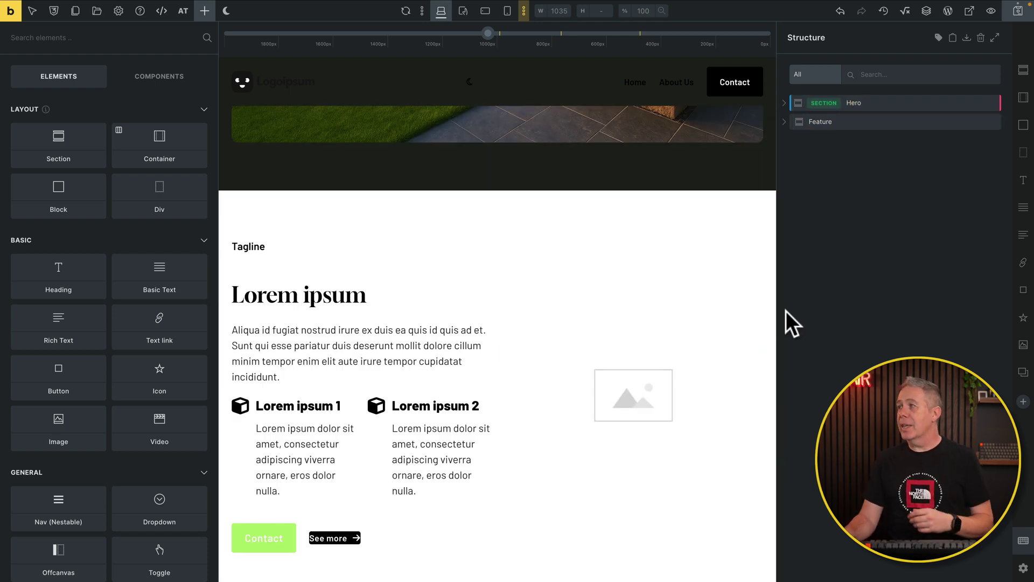
Step: Delete the tagline and the group of buttons from the Feature section's left container
left_click(972, 123)
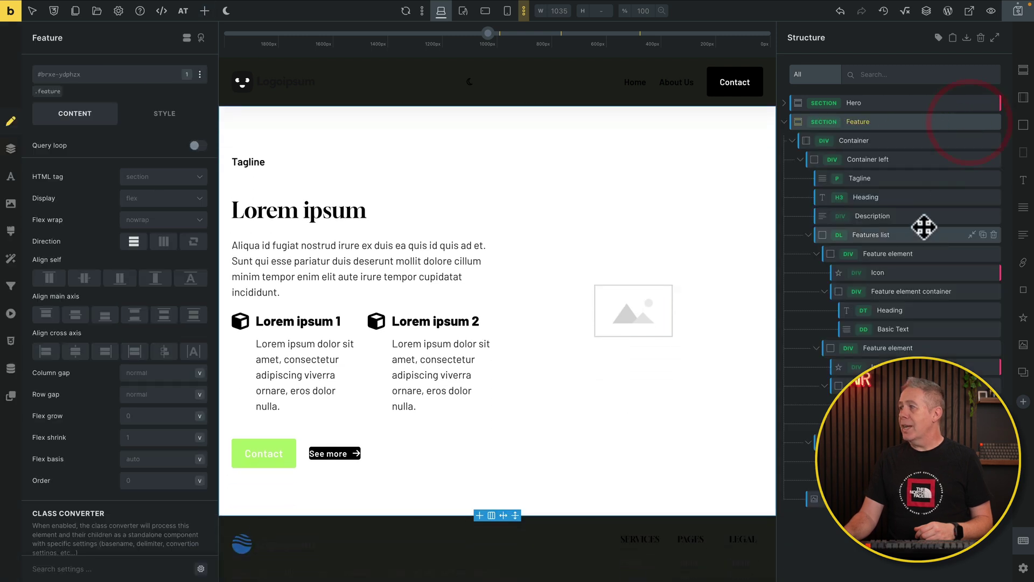
left_click(919, 175)
left_click(994, 179)
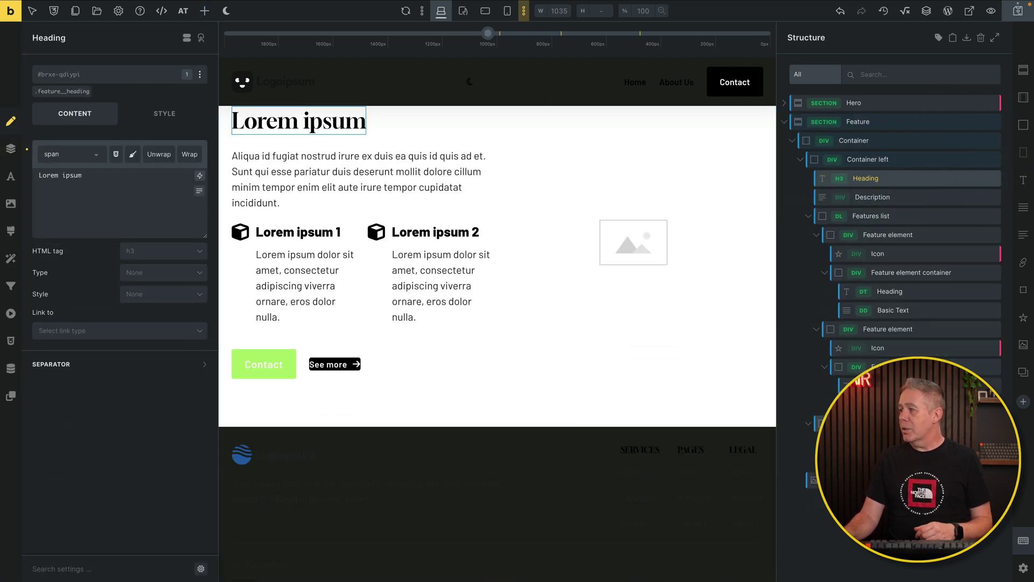
left_click(871, 216)
scroll(501, 351, "up", 1)
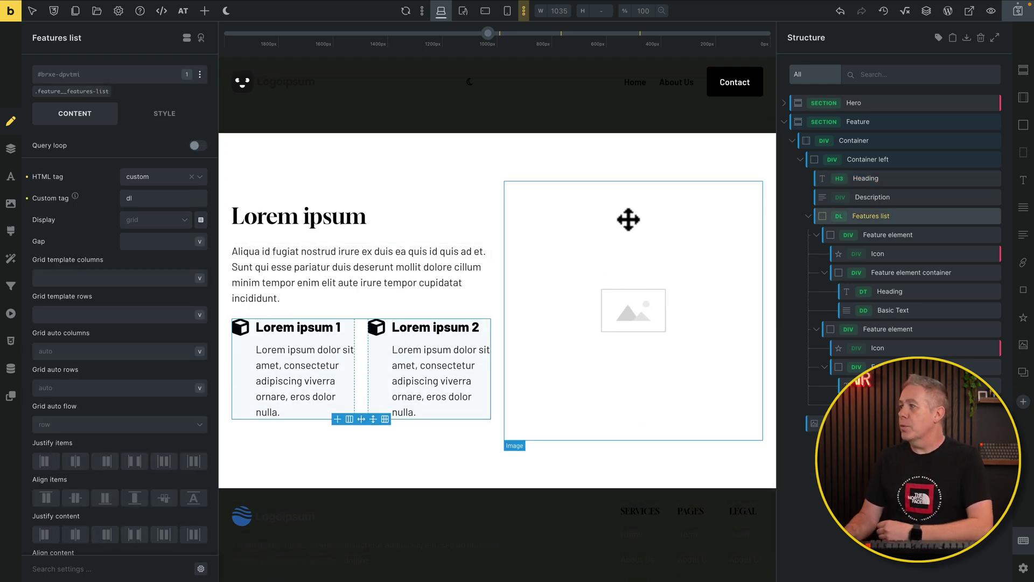
Step: Set the Feature section heading's tag to h2 under the feature__heading class and replace its text with "Transform Your Outdoor Space with Our Expert Landscape Gardening Services"
left_click(307, 213)
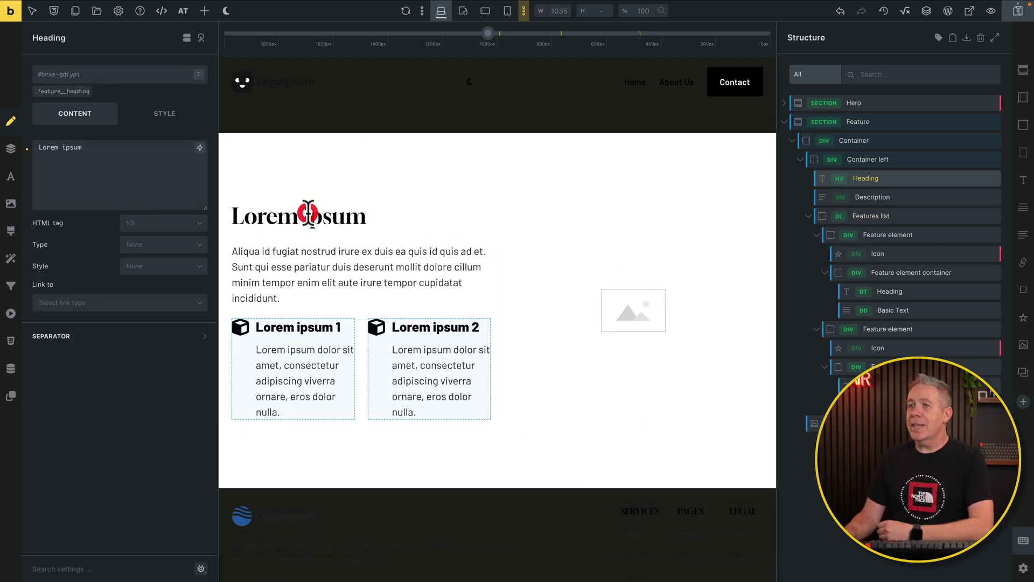
left_click(63, 92)
left_click(165, 115)
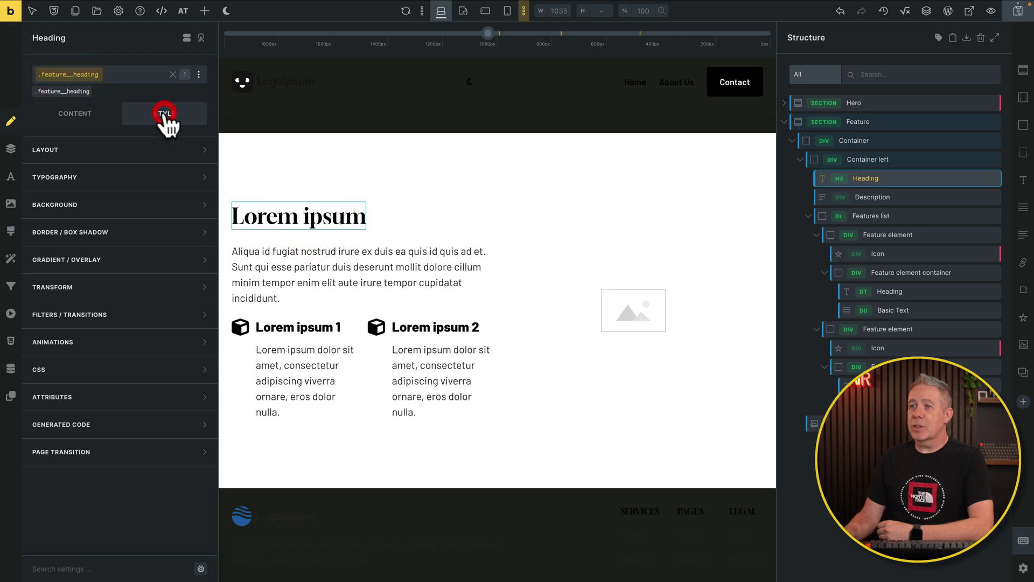
left_click(80, 116)
left_click(146, 252)
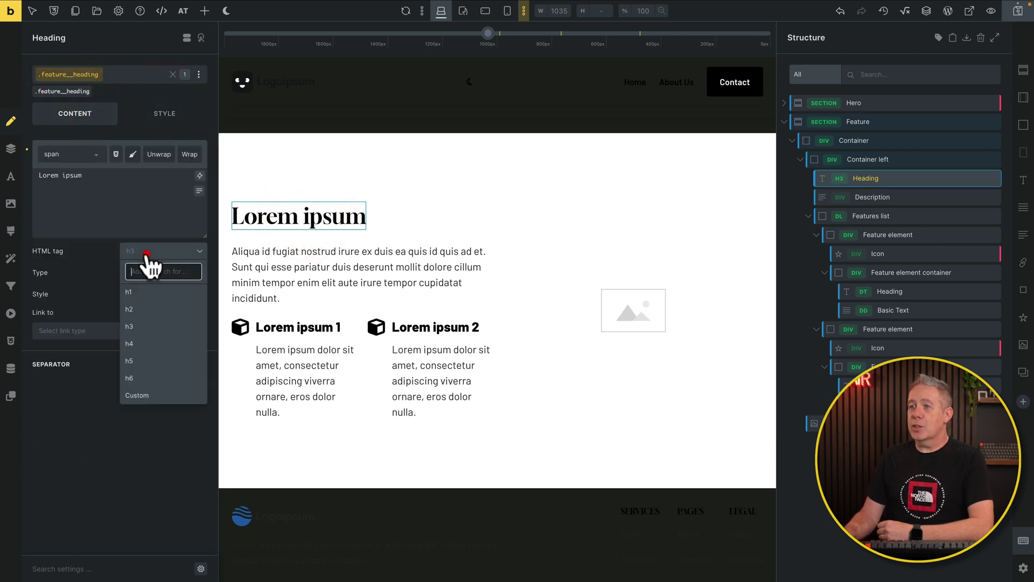
left_click(142, 310)
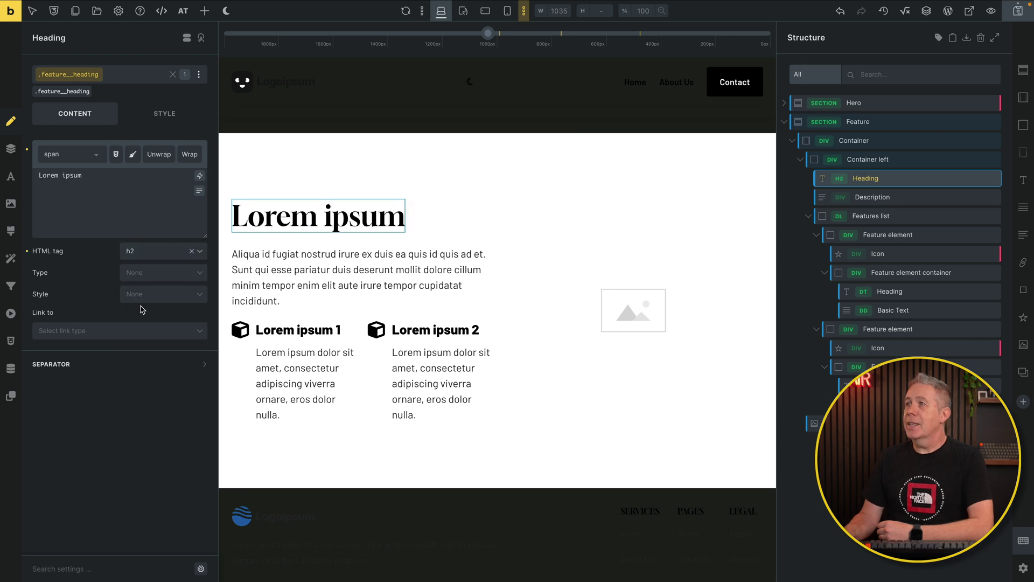
triple_click(366, 216)
key("ctrl+v")
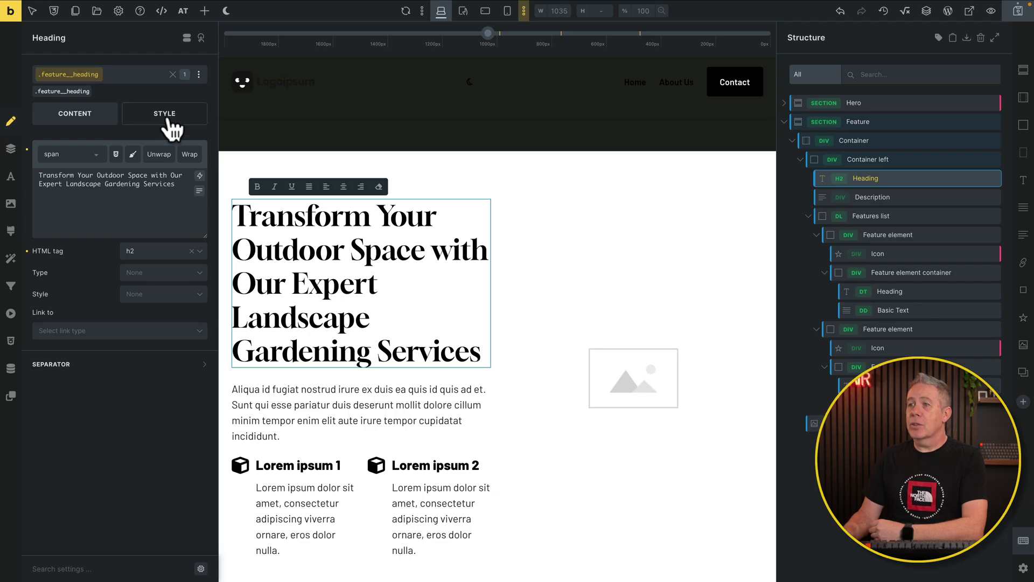
Step: Set the font size of the feature__heading class to the text-xl variable
left_click(164, 120)
left_click(135, 181)
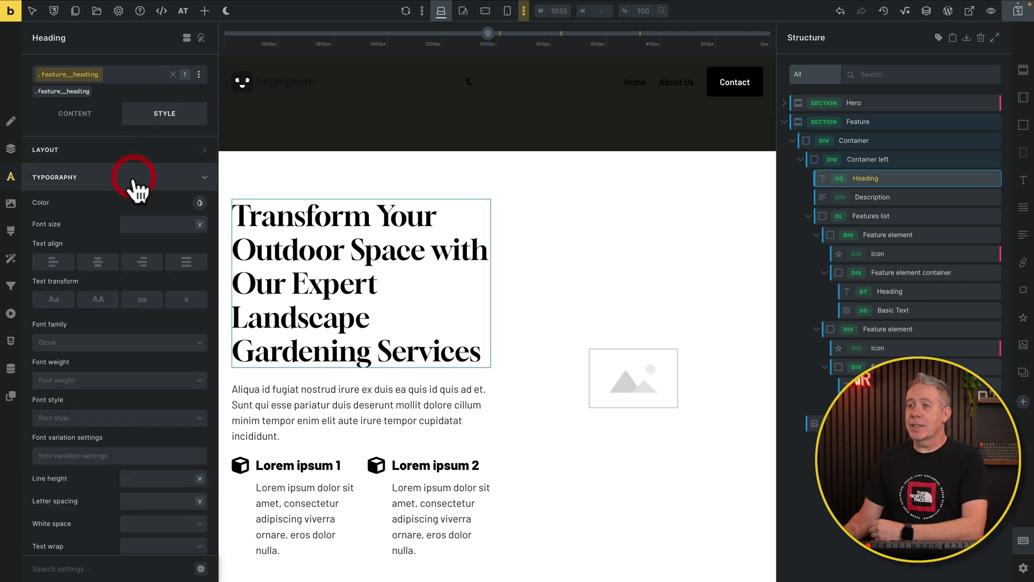
left_click(147, 228)
left_click(148, 227)
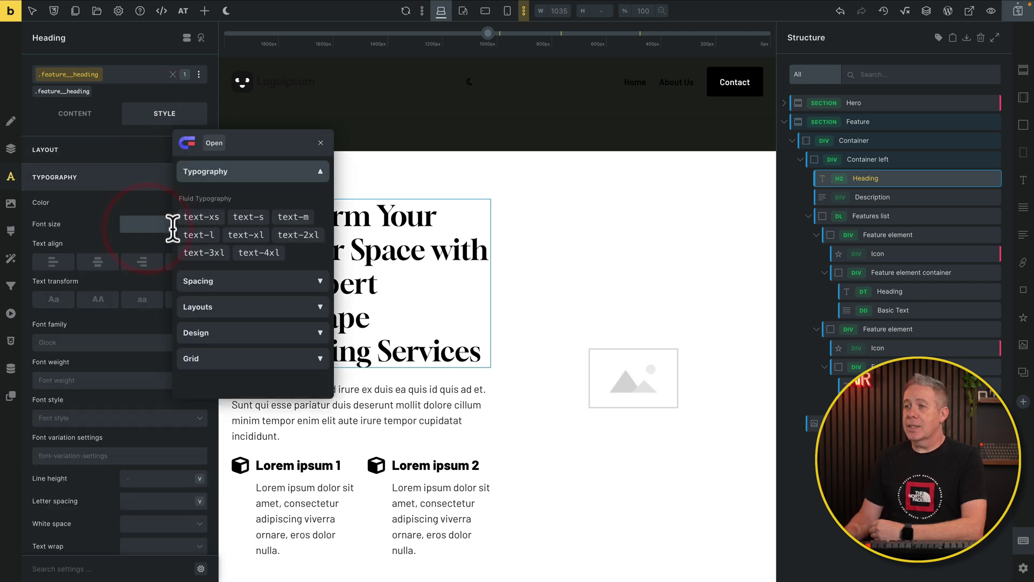
left_click(247, 236)
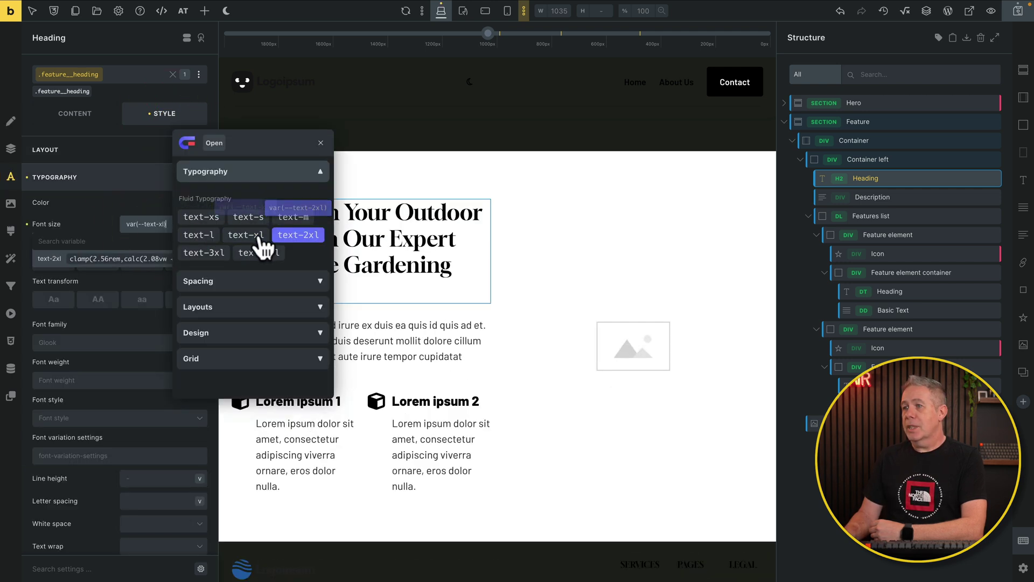
left_click(259, 235)
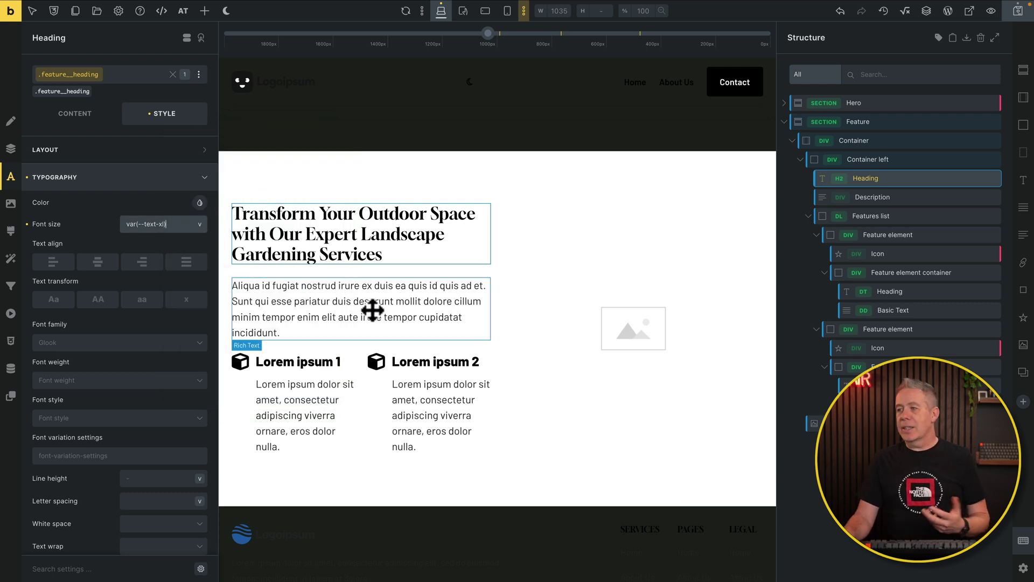
Step: Upload the three generated garden images and insert the one of the woman reading in the garden as the Feature section's image
left_click(644, 320)
left_click(199, 147)
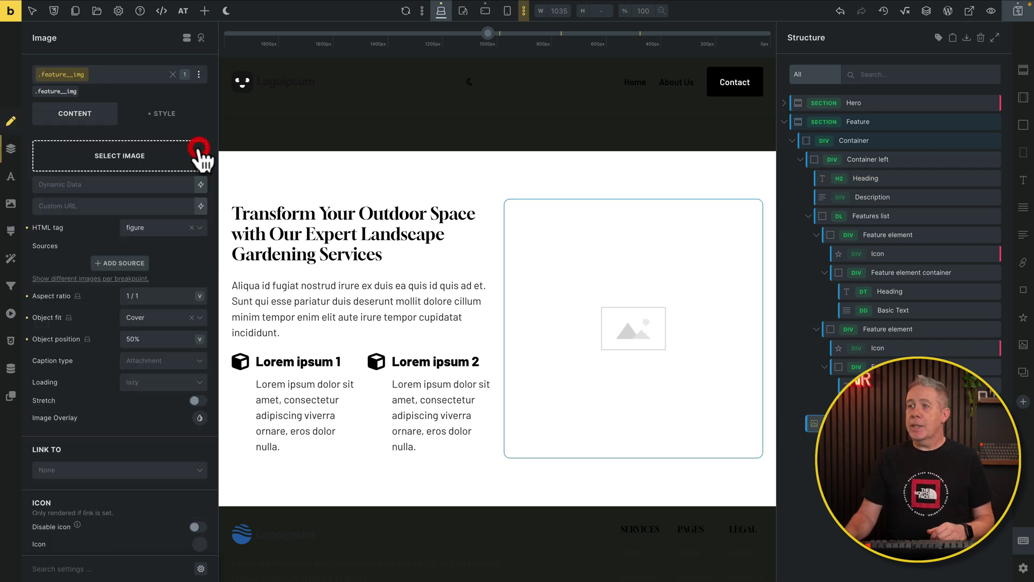
left_click(122, 153)
left_click(220, 49)
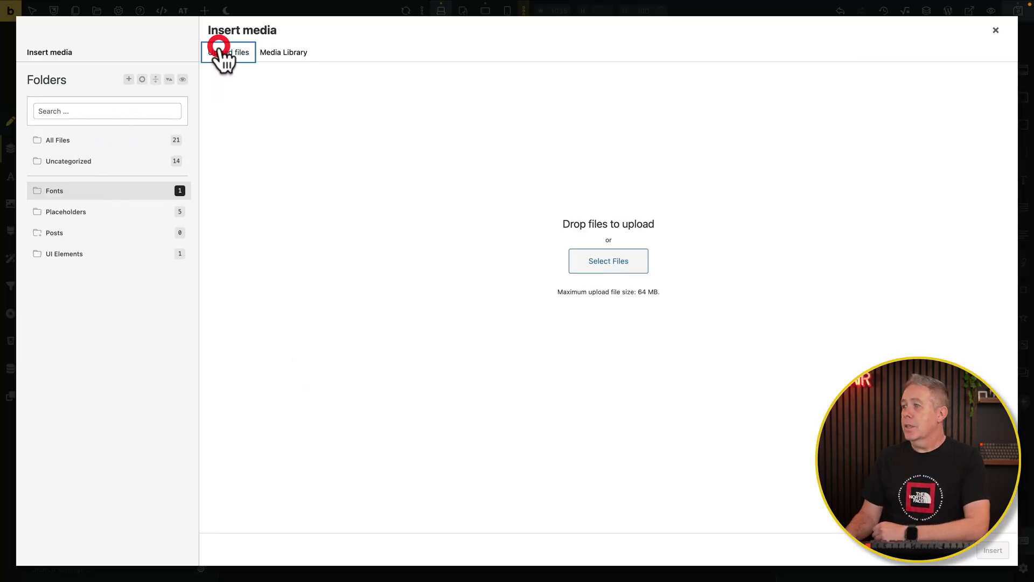
left_click(598, 267)
left_click(409, 102)
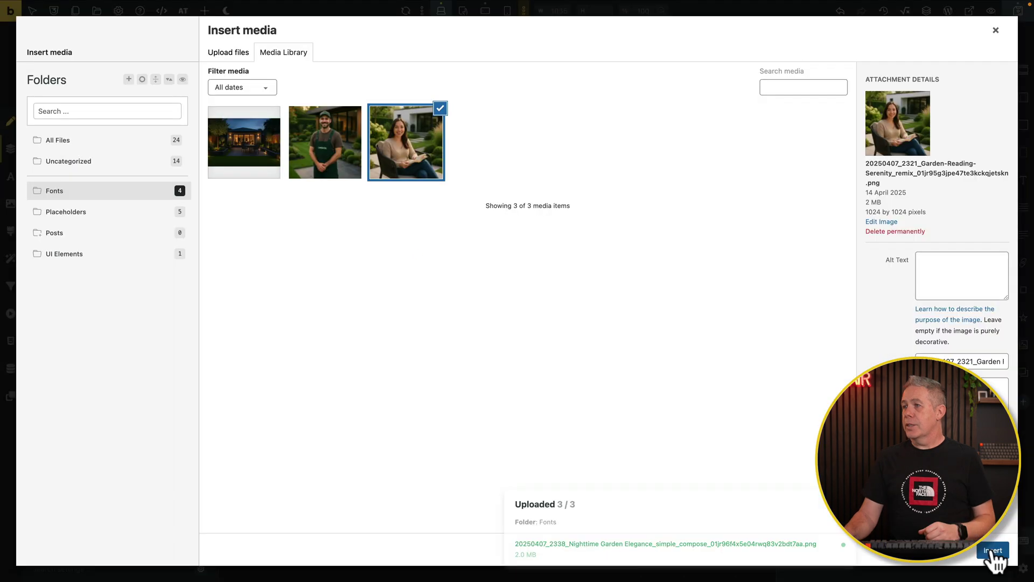
left_click(993, 550)
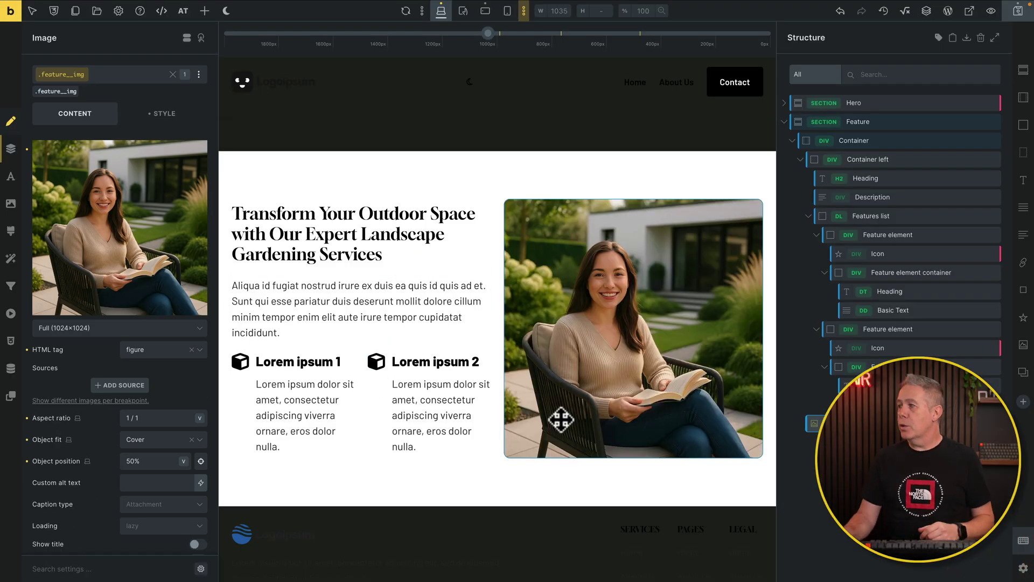
scroll(312, 280, "down", 2)
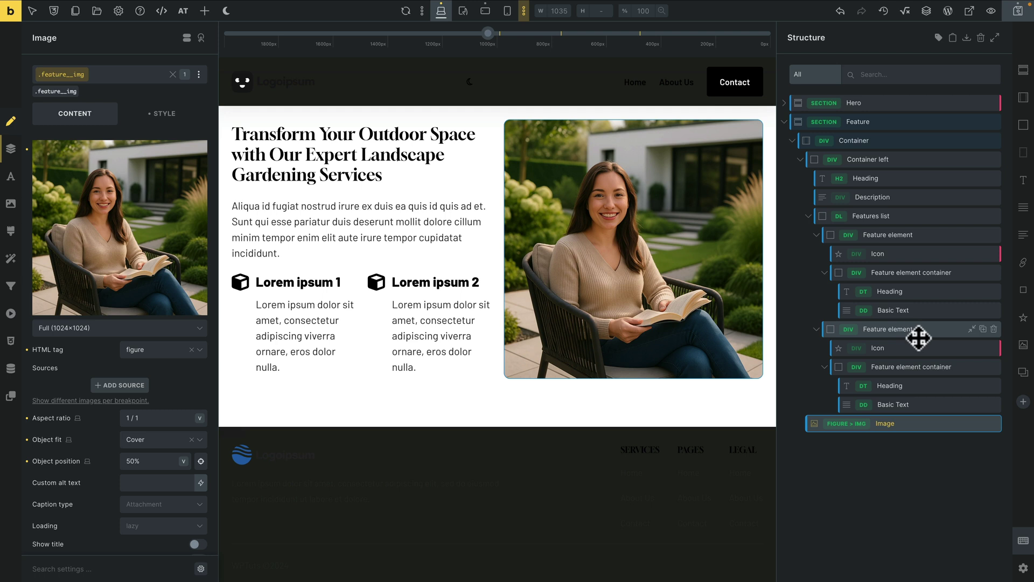
Step: Stack each feature element's icon above its text by setting the feature__feature-element class direction to vertical
left_click(917, 330)
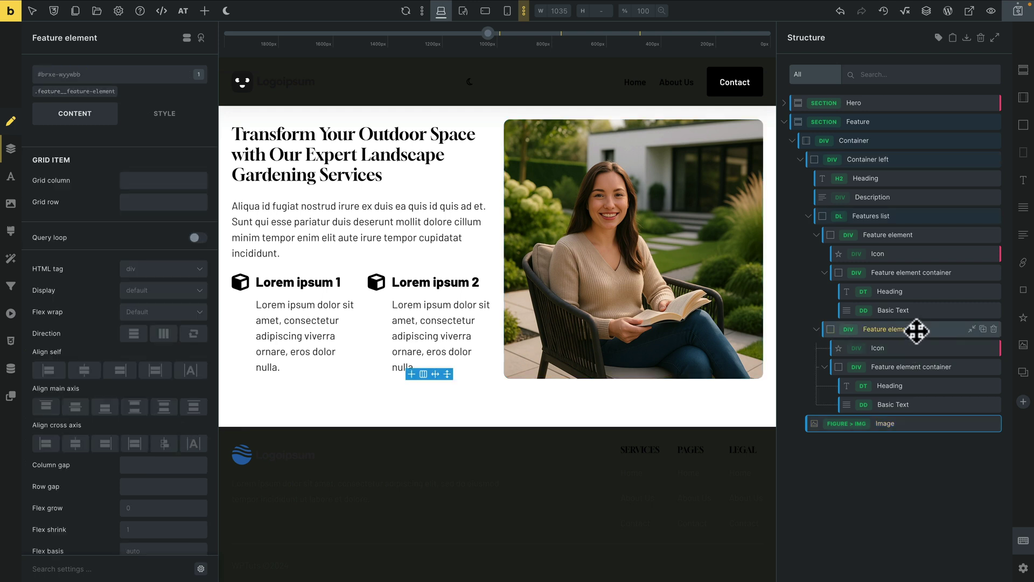
left_click(77, 91)
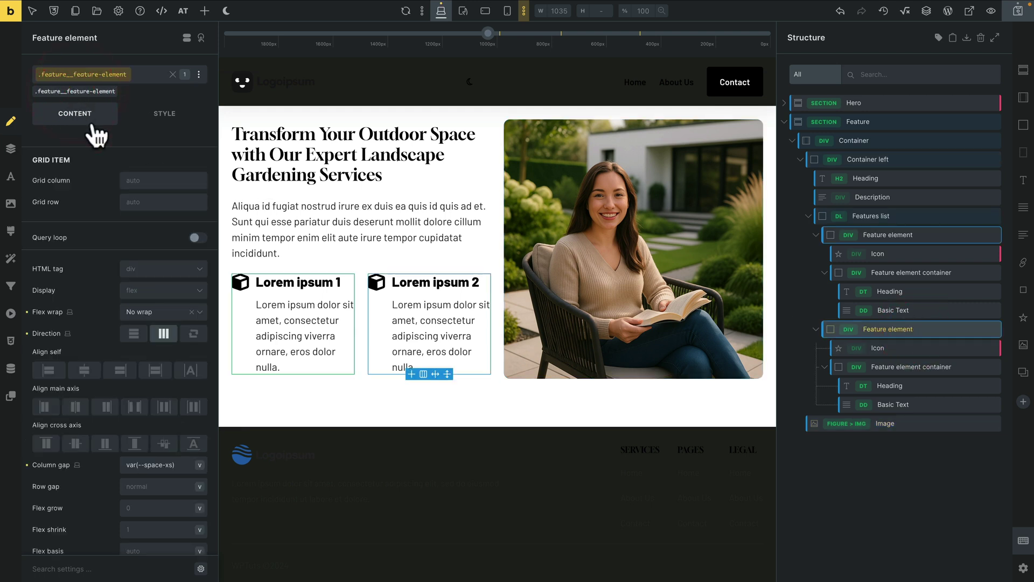
left_click(132, 334)
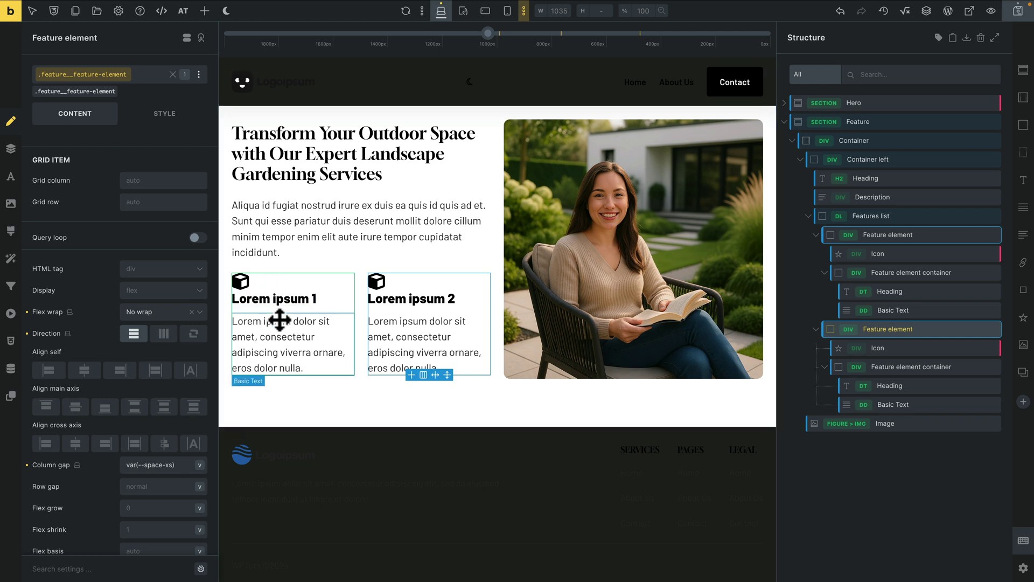
Step: Clear the custom tag of the first feature element's heading and set its HTML tag to h3 under the feature__feature-heading class
left_click(889, 293)
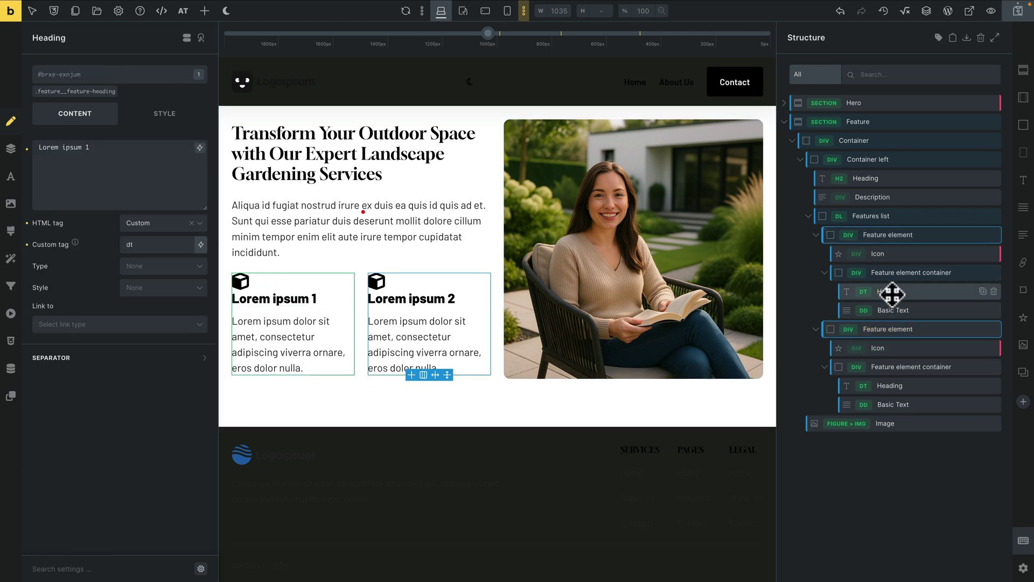
left_click(63, 93)
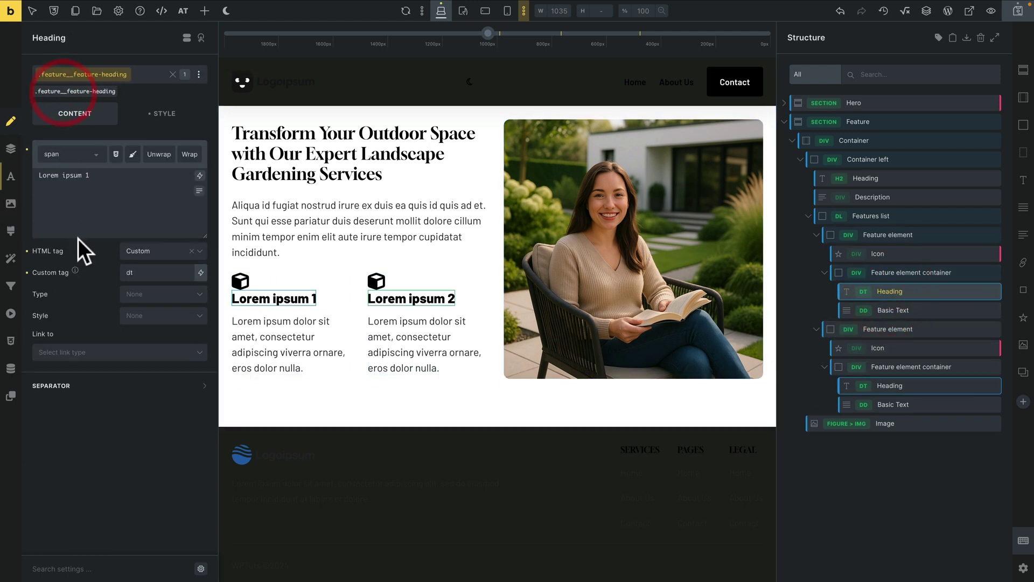
left_click_drag(150, 272, 108, 272)
key("BackSpace")
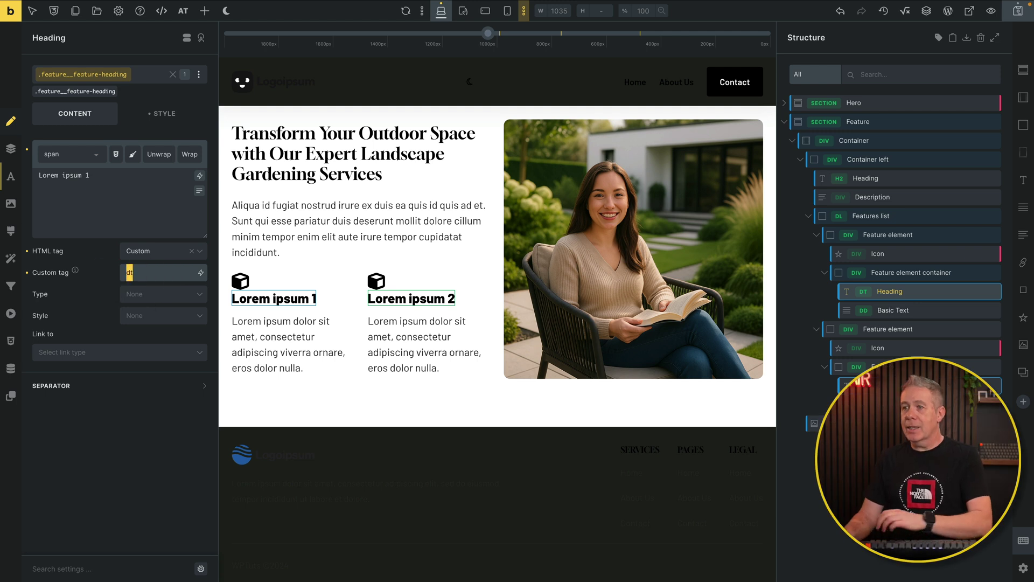
left_click(156, 251)
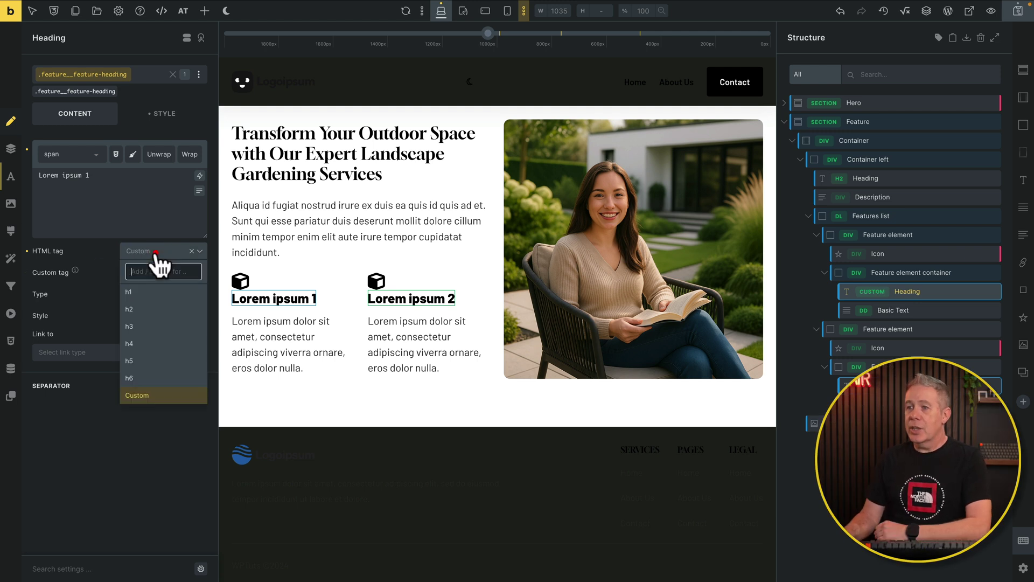
left_click(139, 329)
Step: Set the font size of the feature__feature-heading class to the text-l variable
left_click(11, 178)
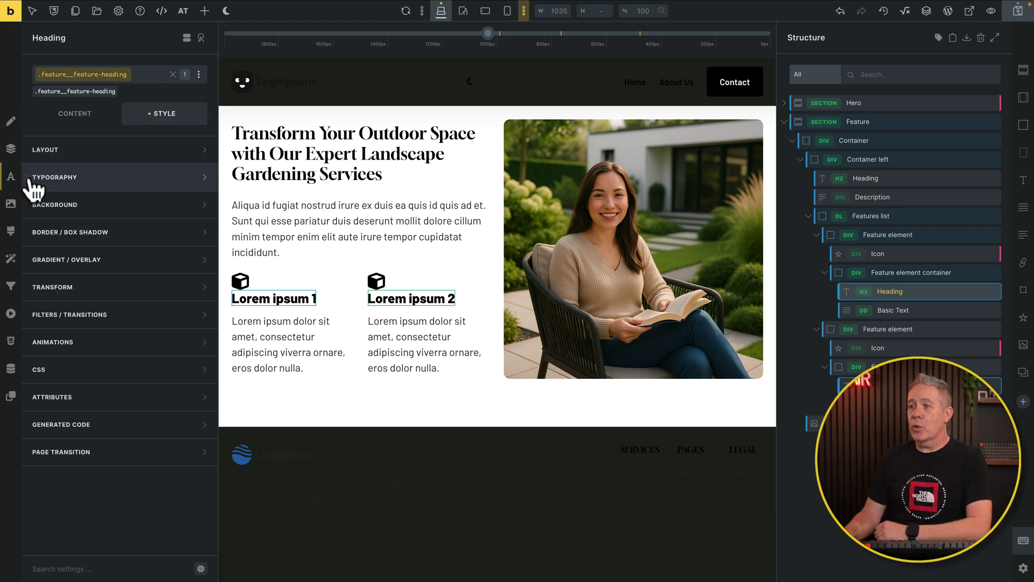
left_click(167, 115)
left_click(118, 180)
right_click(143, 225)
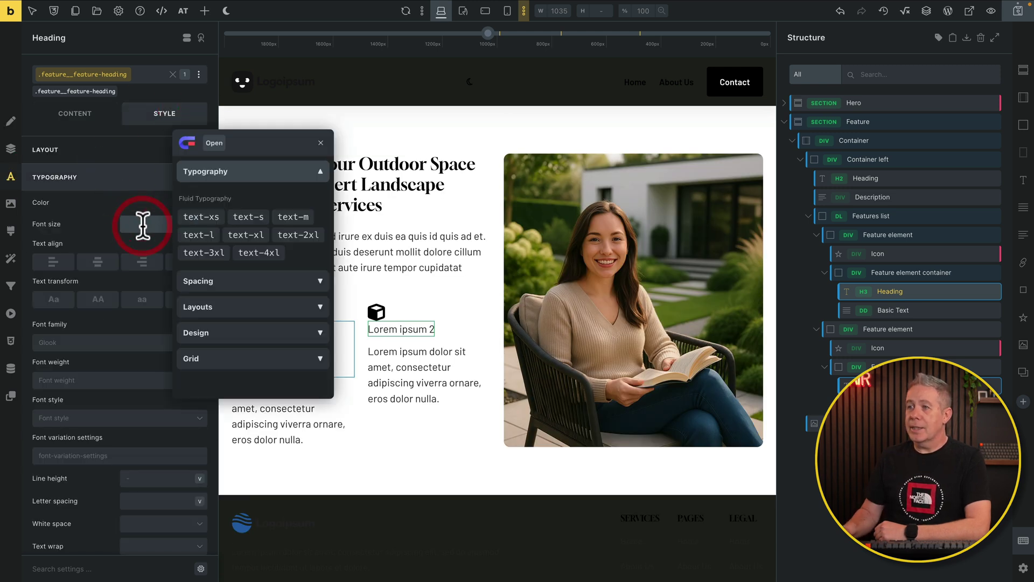
left_click(205, 235)
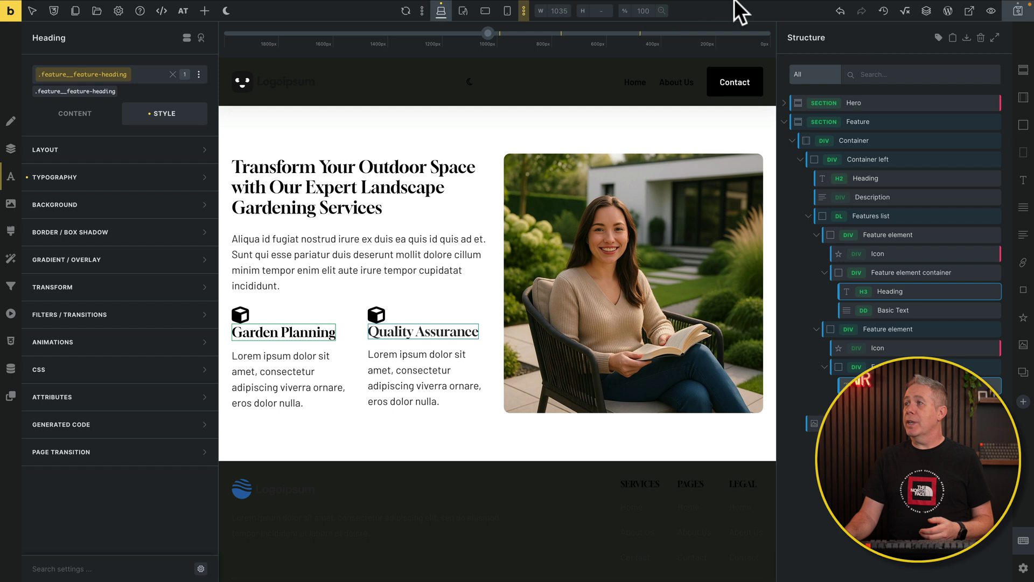
Step: Switch to the Phosphor Icons site, search for "compa" and download the compass-tool icon as SVG Raw
left_click(846, 25)
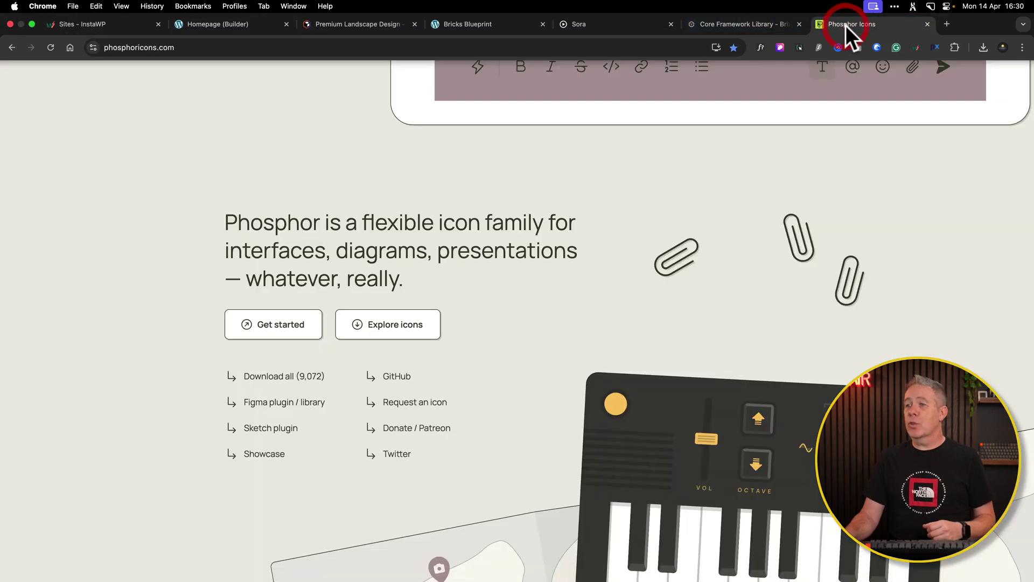
left_click(395, 327)
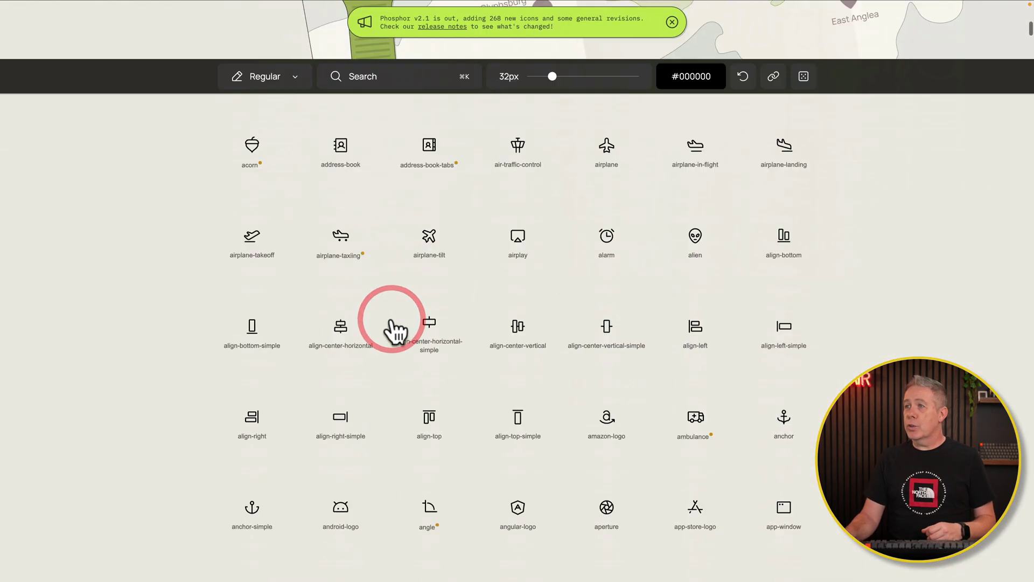
left_click(390, 17)
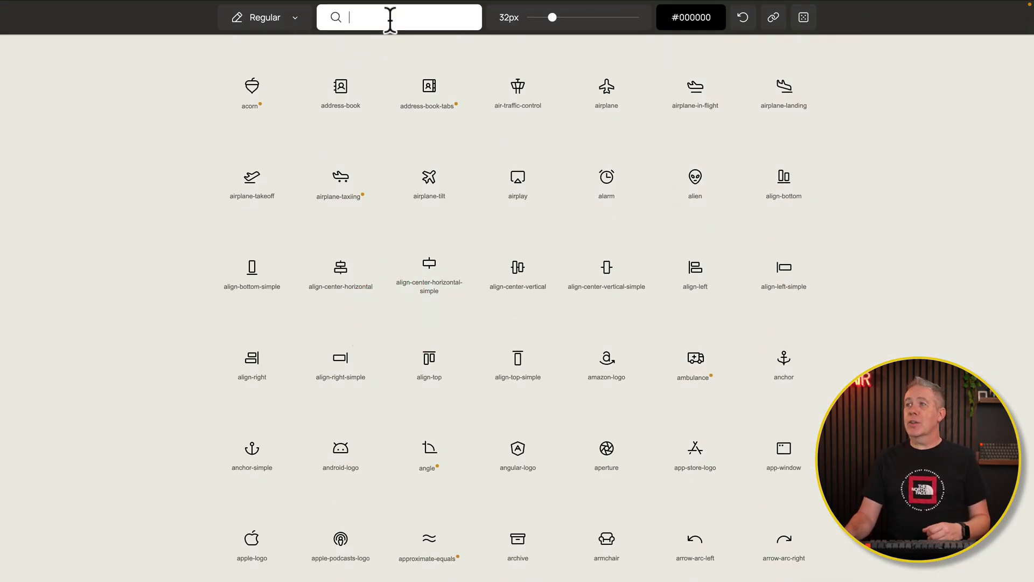
type("compa")
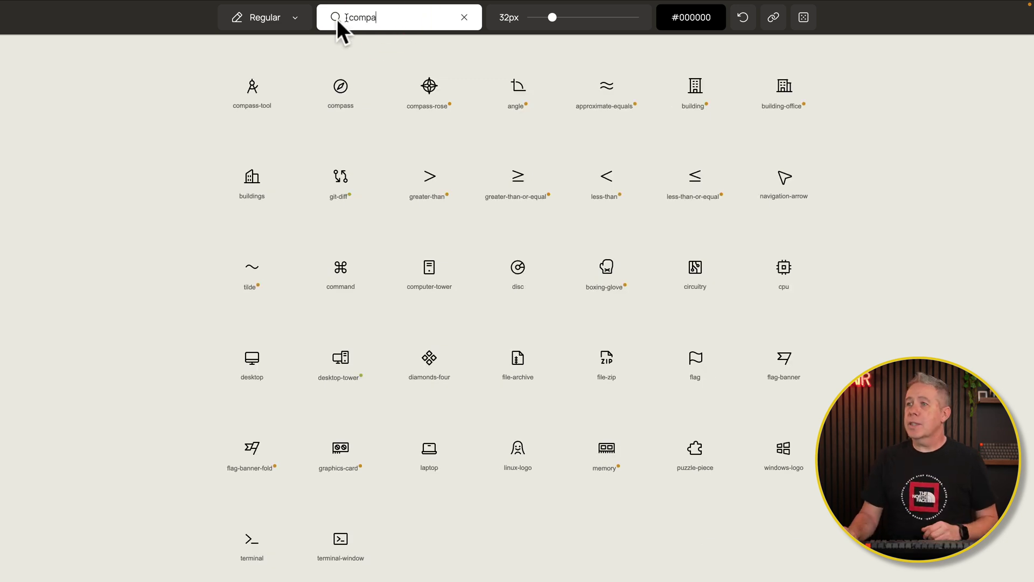
left_click(247, 97)
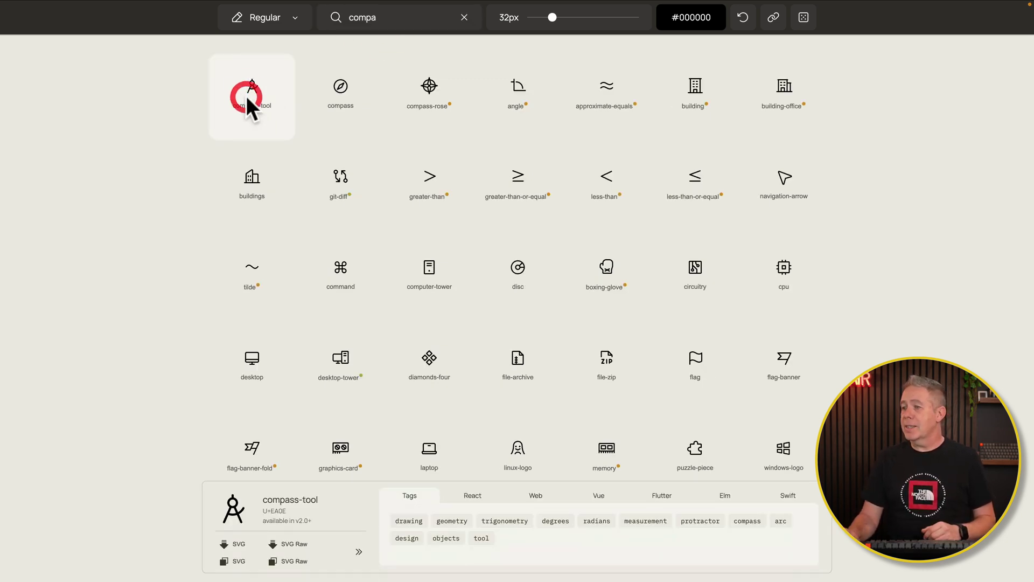
left_click(295, 544)
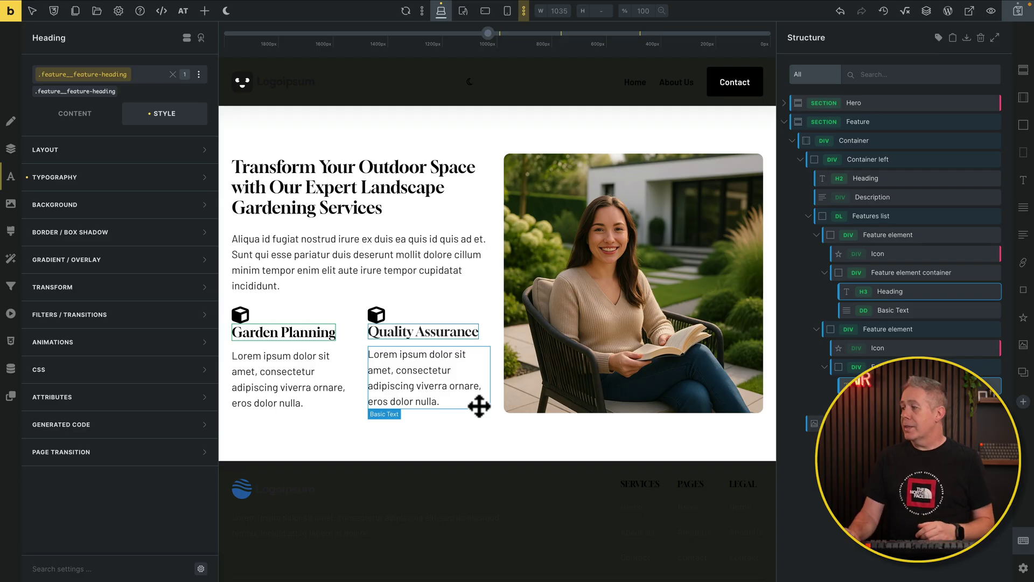
Step: Replace the first feature element's icon with an SVG under the feature__feature-icon class, uploading and inserting compass-tool.svg in the UI Elements folder
left_click(905, 255)
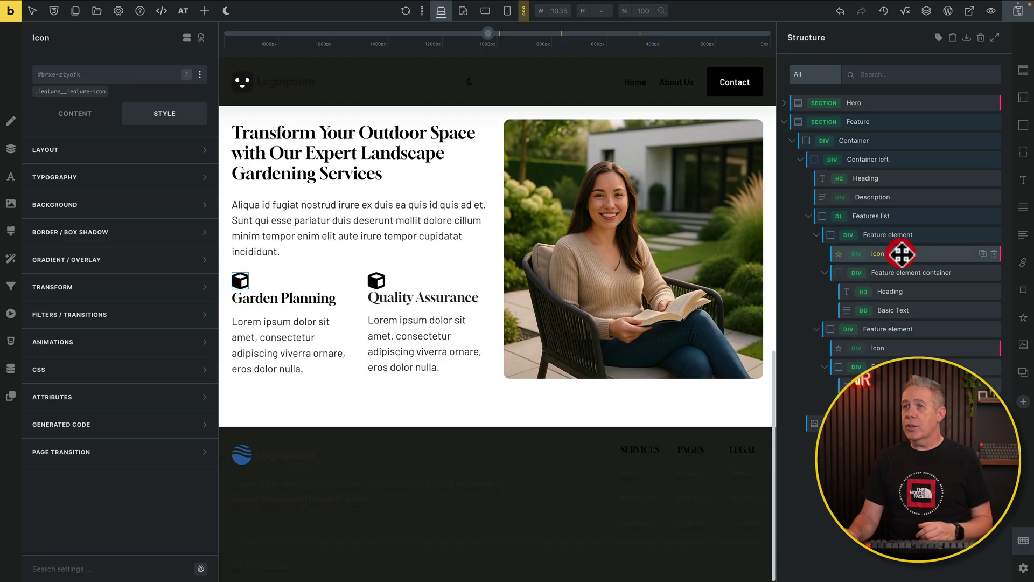
left_click(72, 90)
left_click(75, 116)
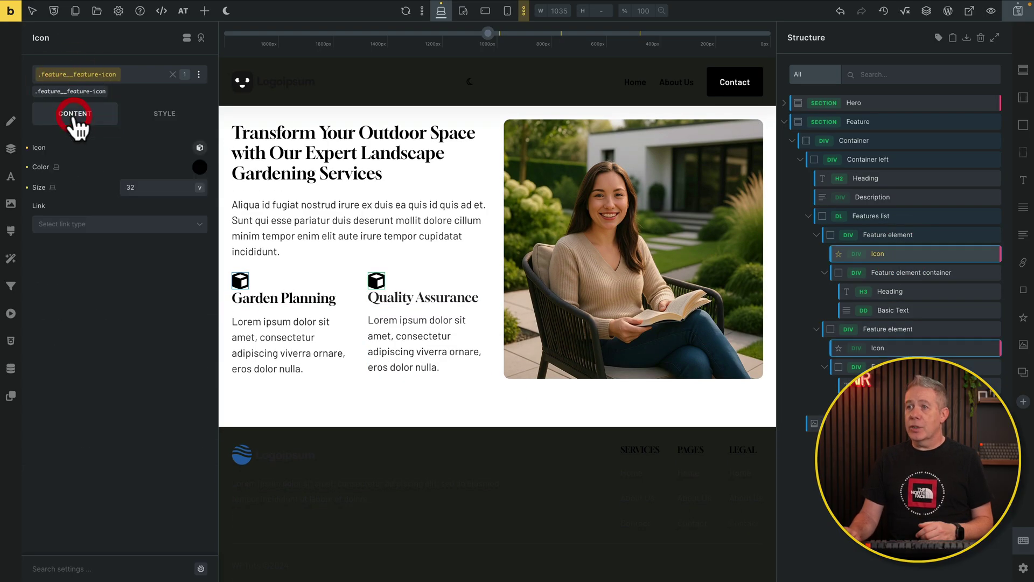
left_click(200, 148)
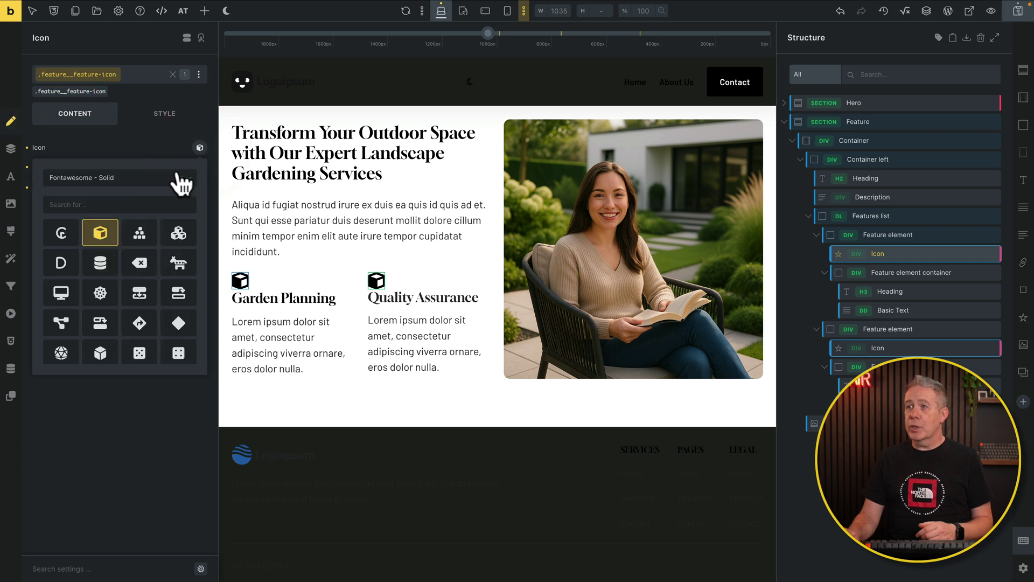
left_click(188, 178)
left_click(97, 282)
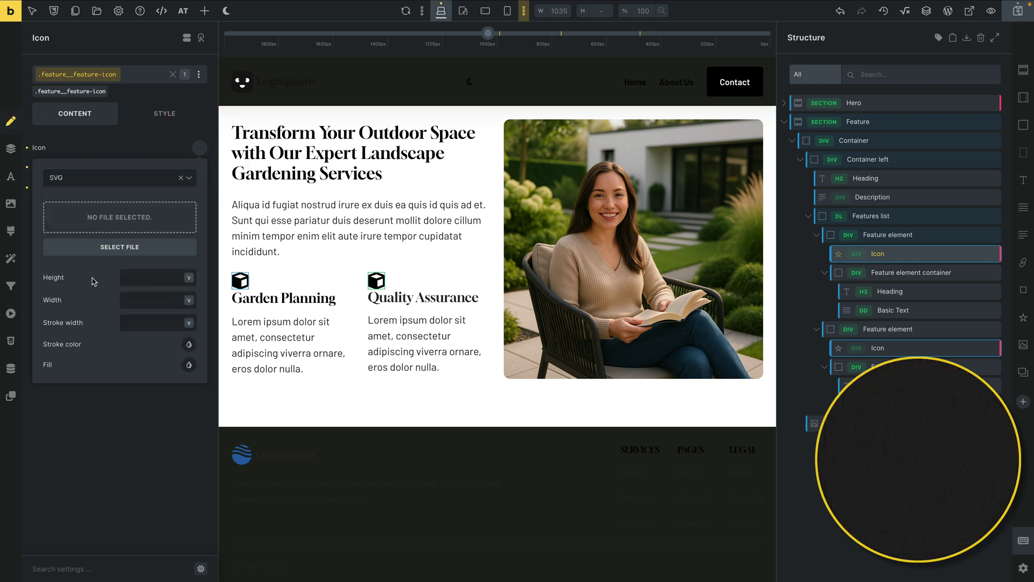
left_click(128, 249)
left_click(128, 246)
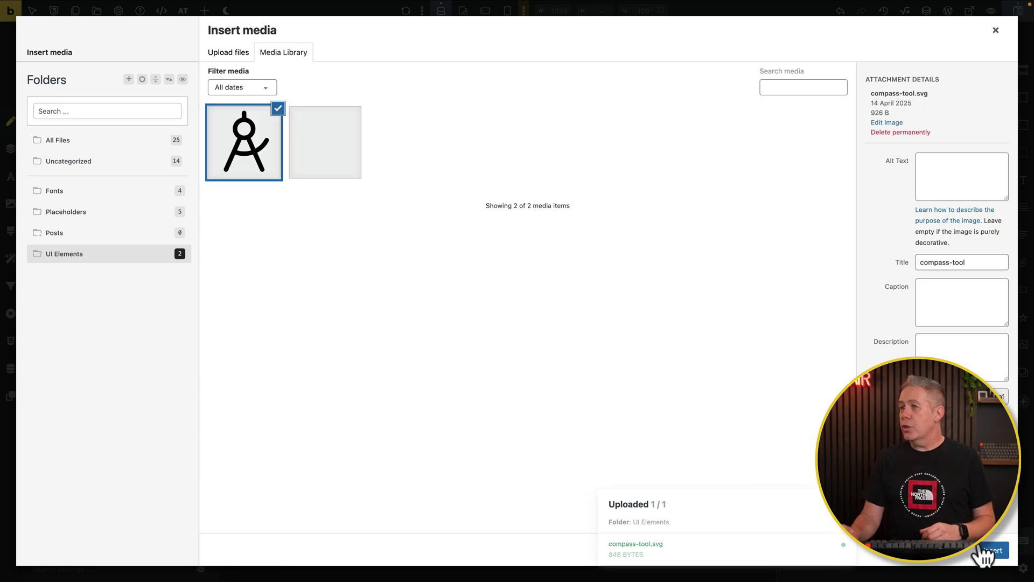
left_click(978, 546)
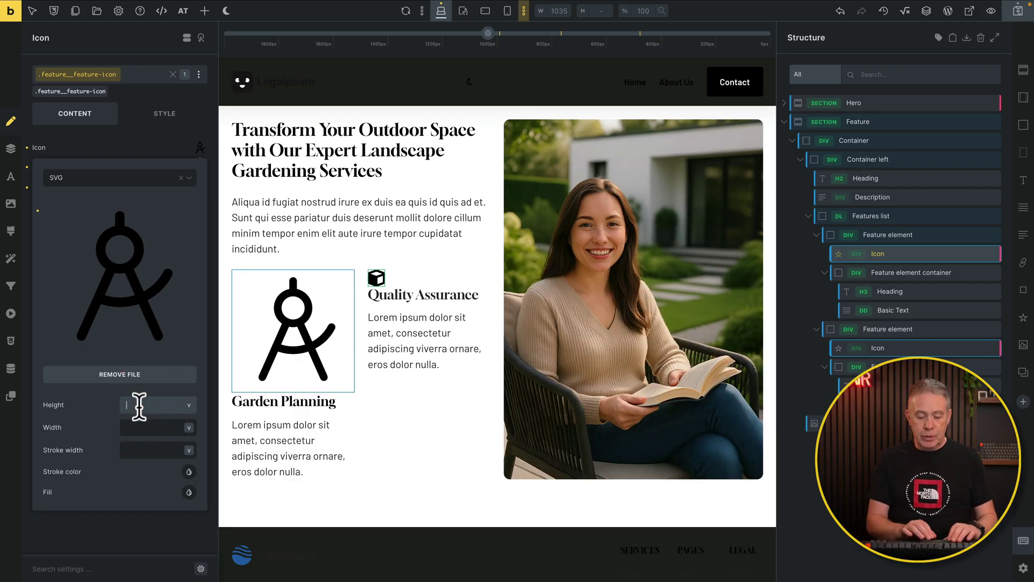
Step: Set the compass icon's height and width to 36 and give it a dark stroke color
type("36")
key("Tab")
type("36")
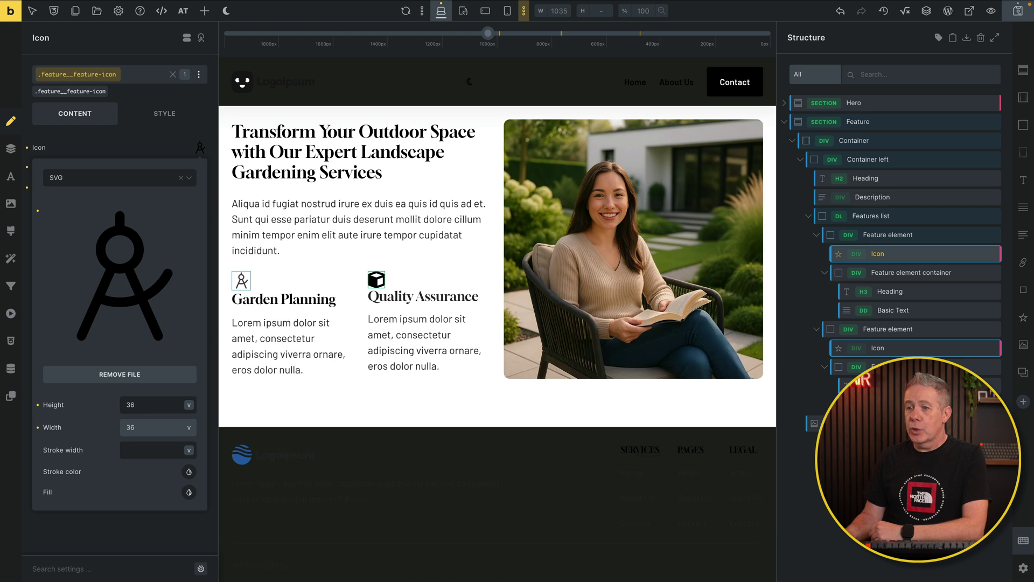
left_click(165, 451)
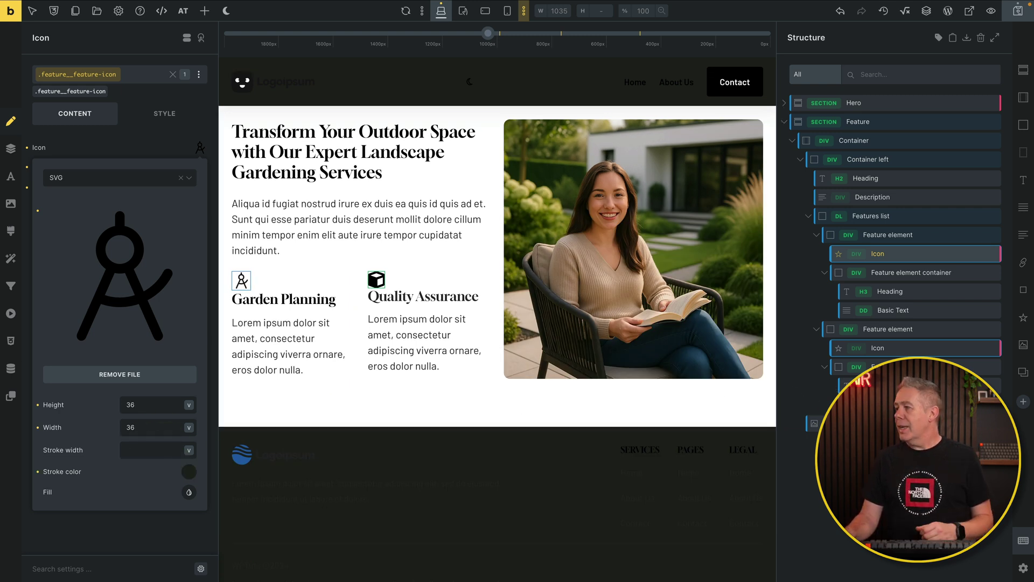
Step: Replace the cube icon of the second feature element with the compass-tool SVG under the feature__feature-icon class
left_click(911, 350)
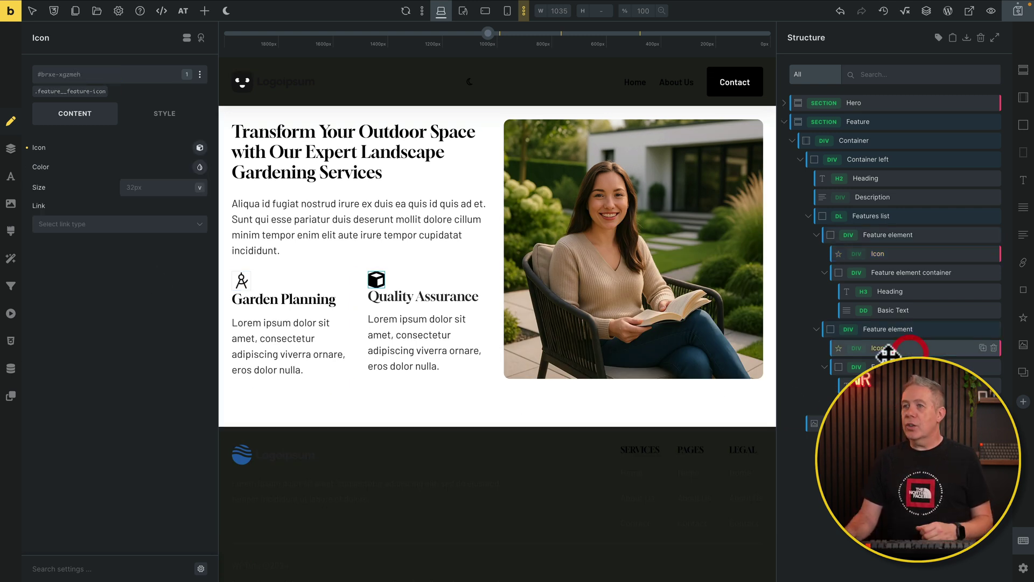
left_click(77, 91)
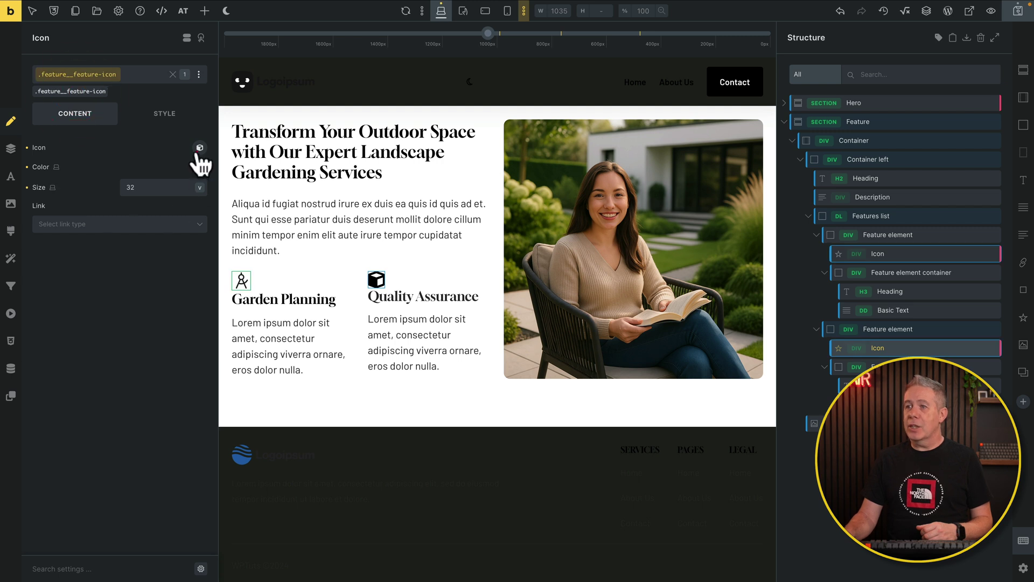
left_click(199, 148)
left_click(181, 178)
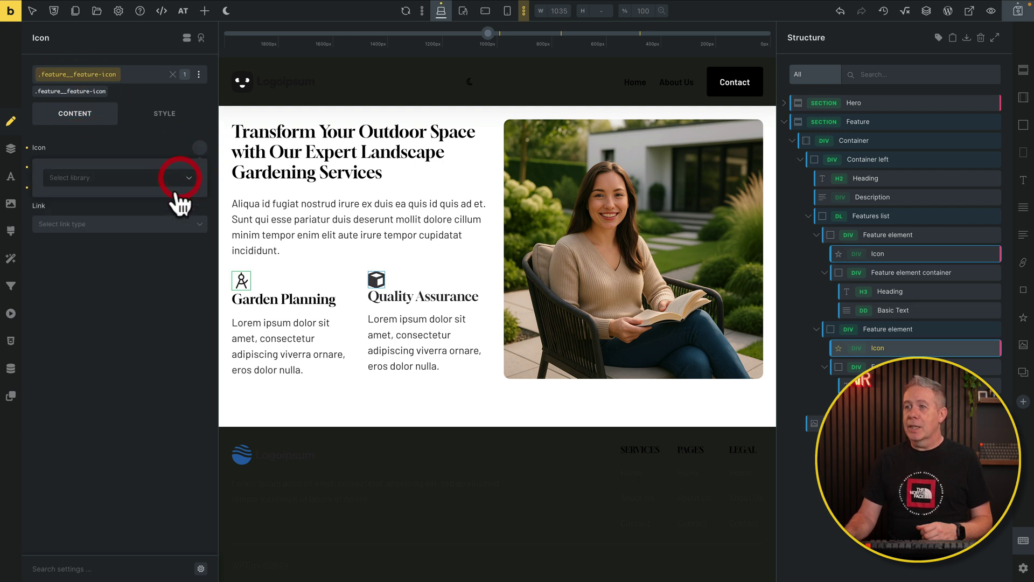
left_click(146, 179)
left_click(59, 277)
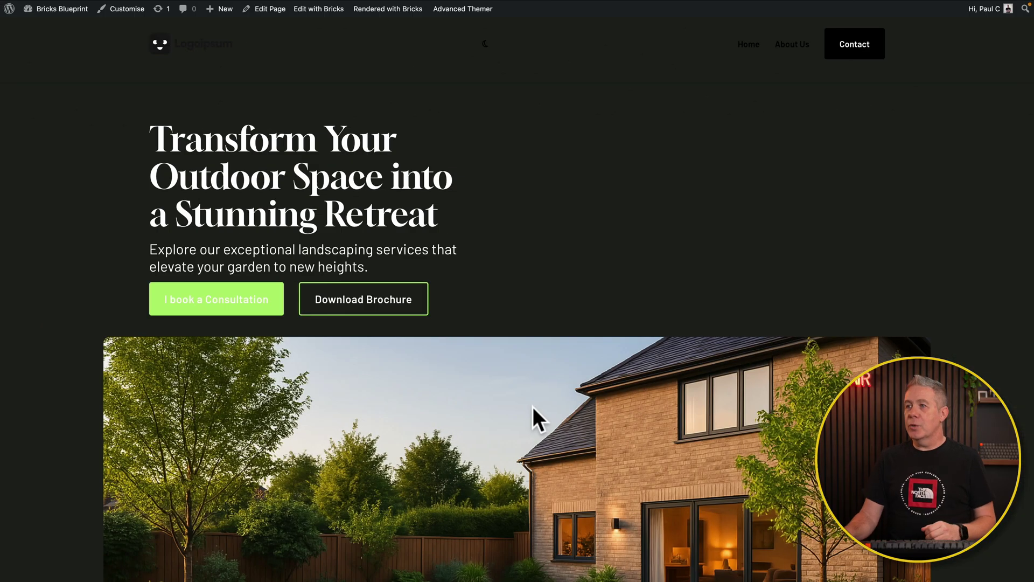
Step: Examine the hero and feature sections on the front end of the page
scroll(532, 406, "down", 9)
scroll(532, 407, "down", 8)
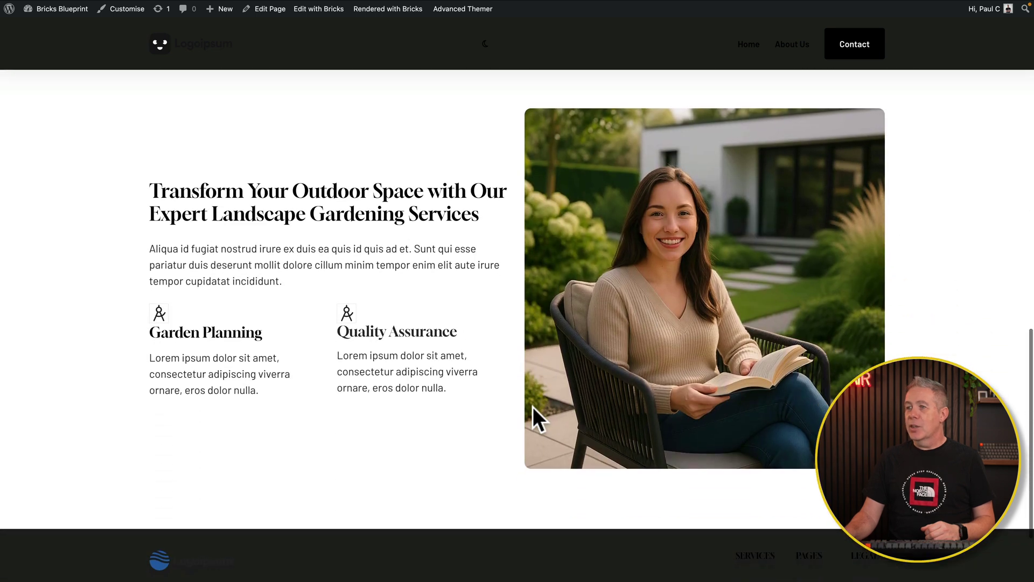
scroll(532, 406, "up", 2)
scroll(532, 406, "up", 13)
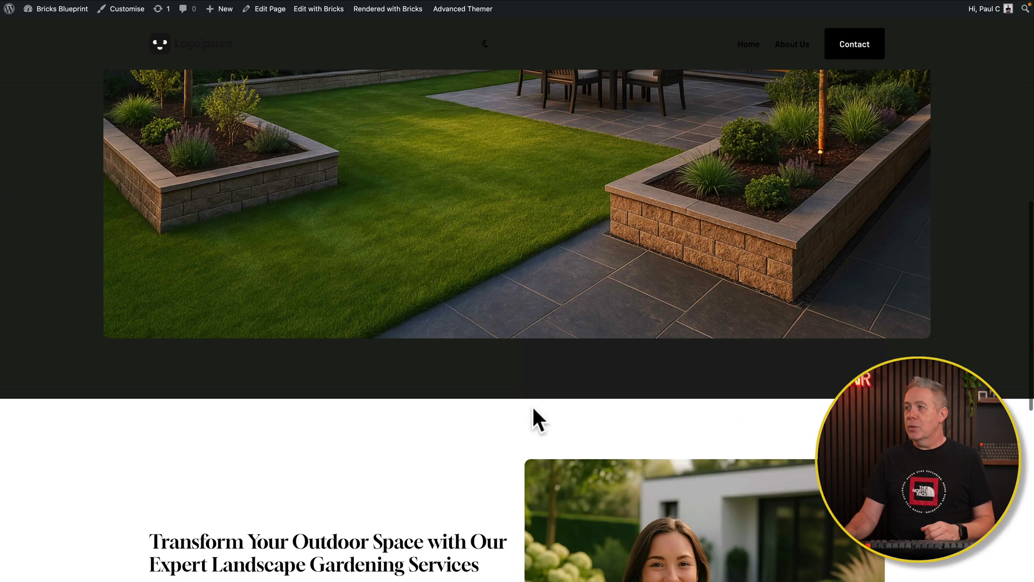
scroll(532, 406, "up", 3)
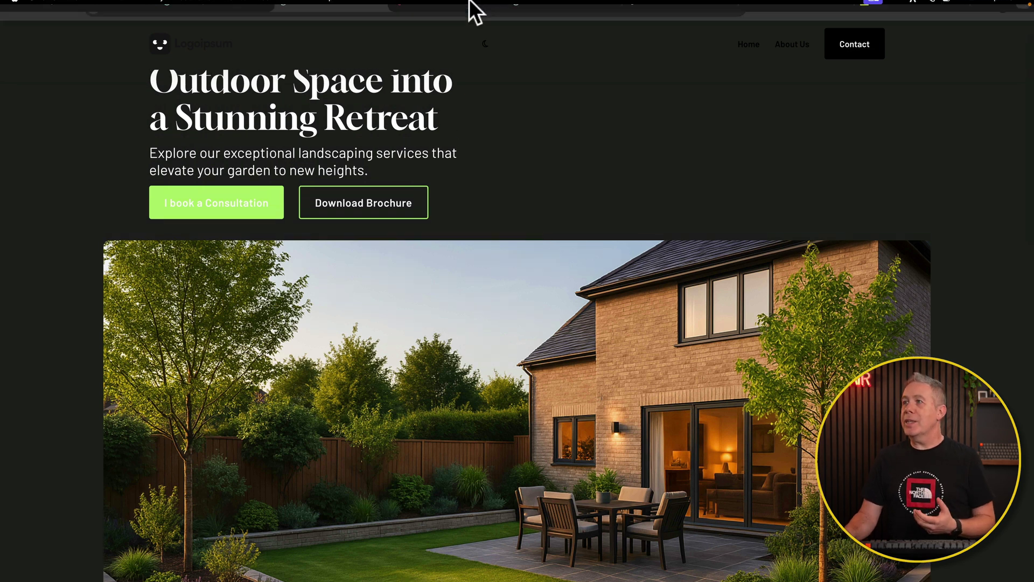
Step: Switch to the finished version of the landscape gardening site and examine its sections from the hero through to the footer
mouse_move(445, 10)
left_click(429, 24)
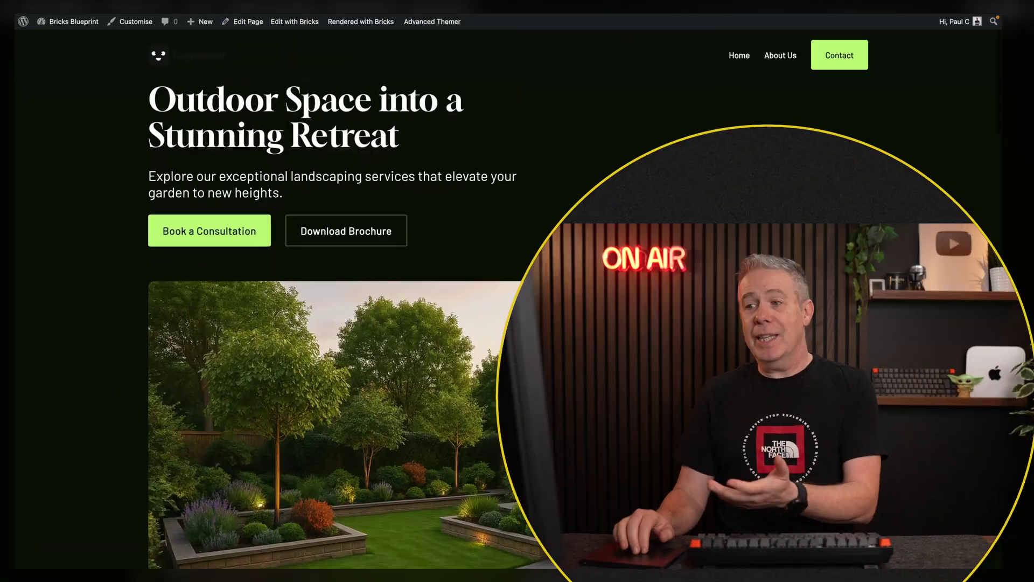
scroll(940, 261, "down", 10)
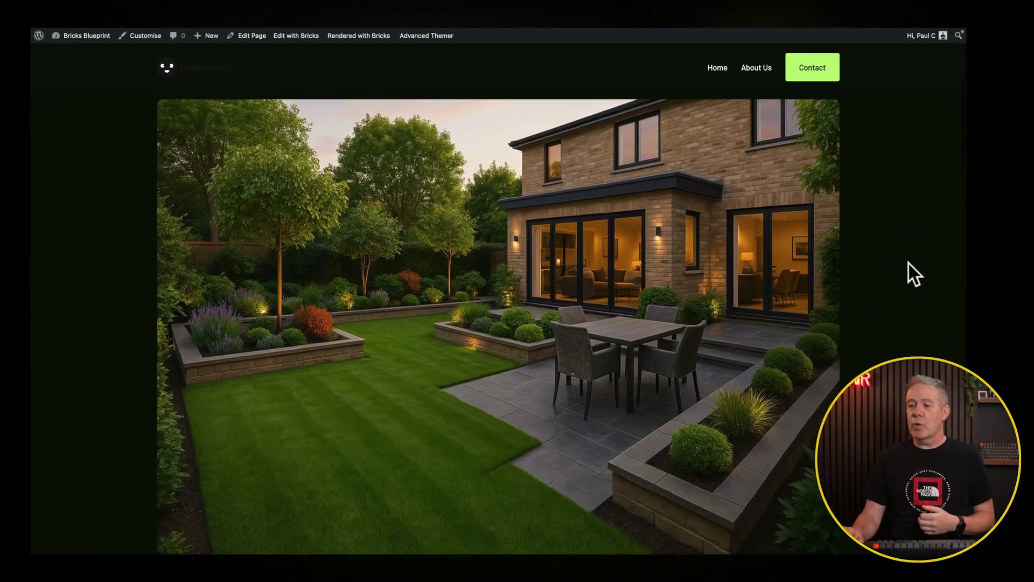
scroll(908, 262, "down", 5)
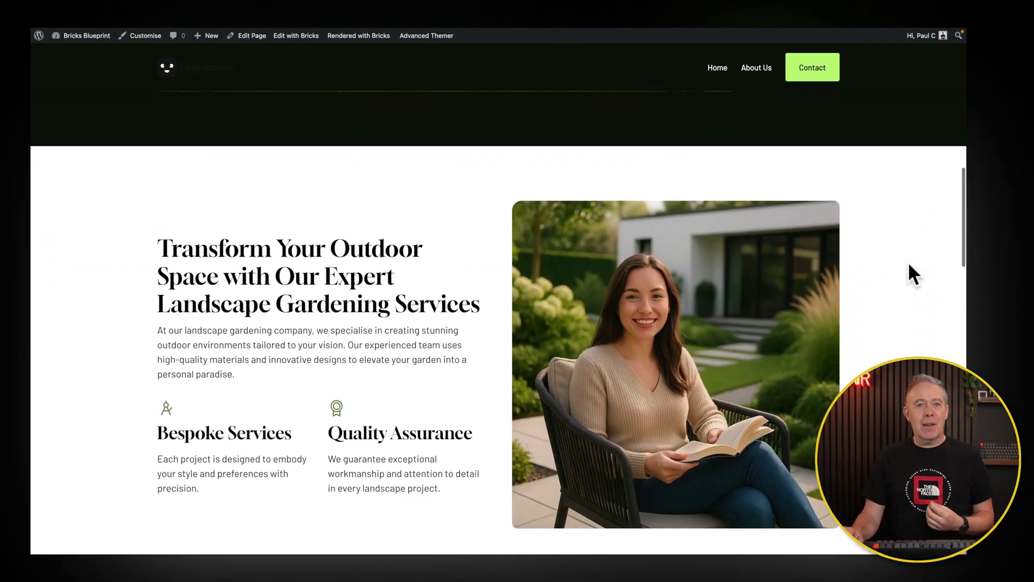
scroll(908, 264, "down", 6)
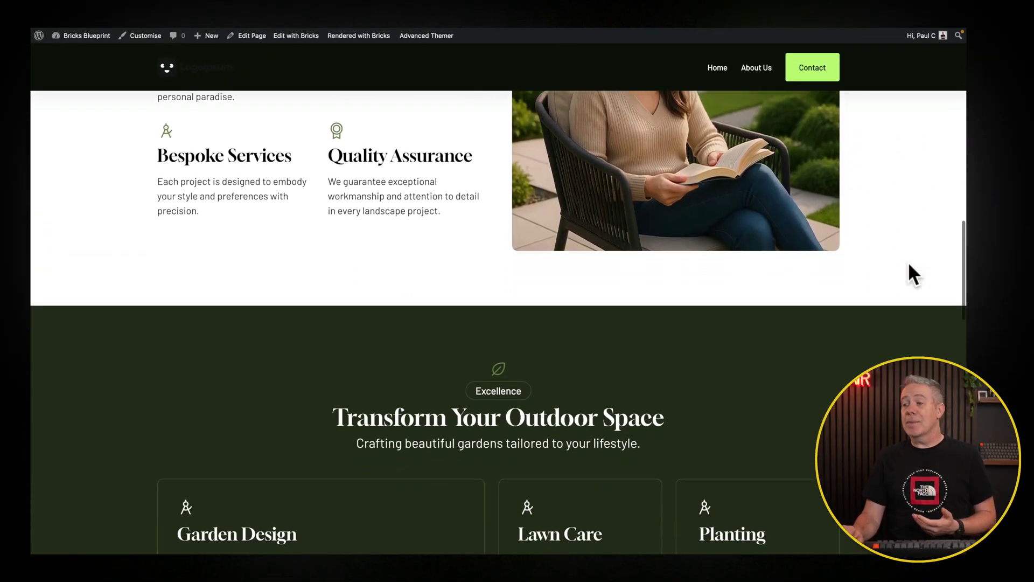
scroll(908, 262, "down", 4)
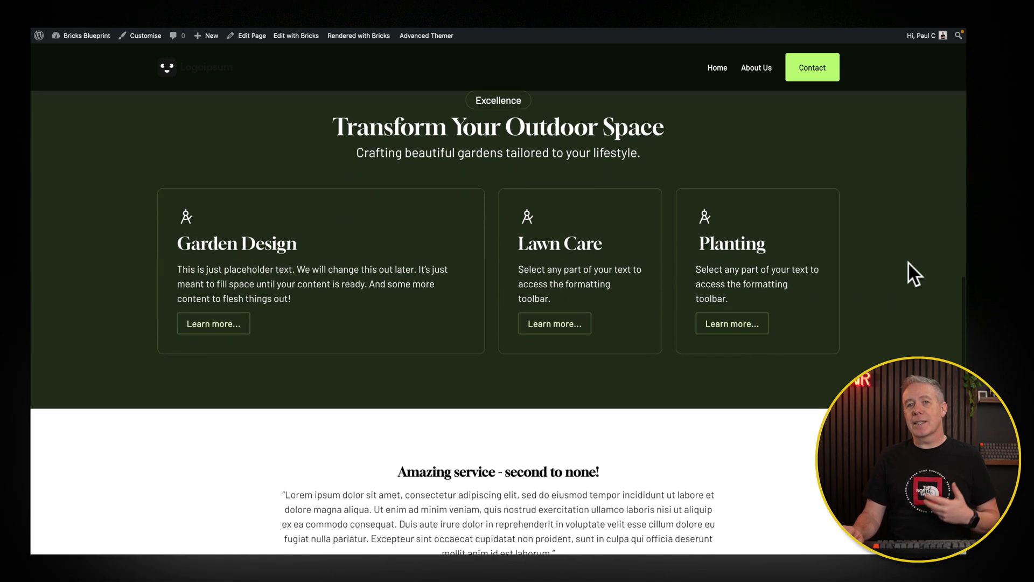
scroll(907, 261, "down", 3)
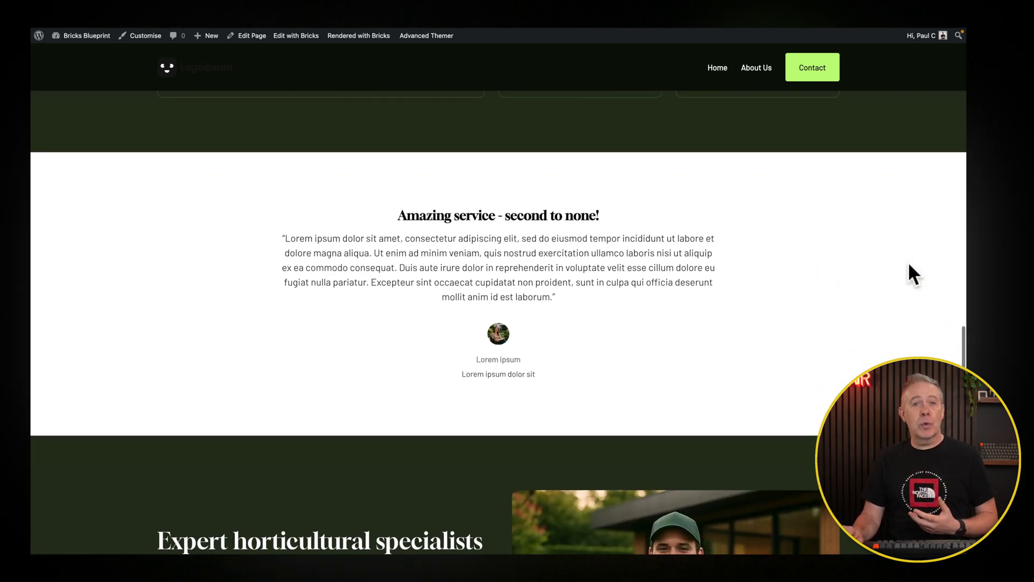
scroll(910, 264, "down", 2)
scroll(909, 264, "down", 3)
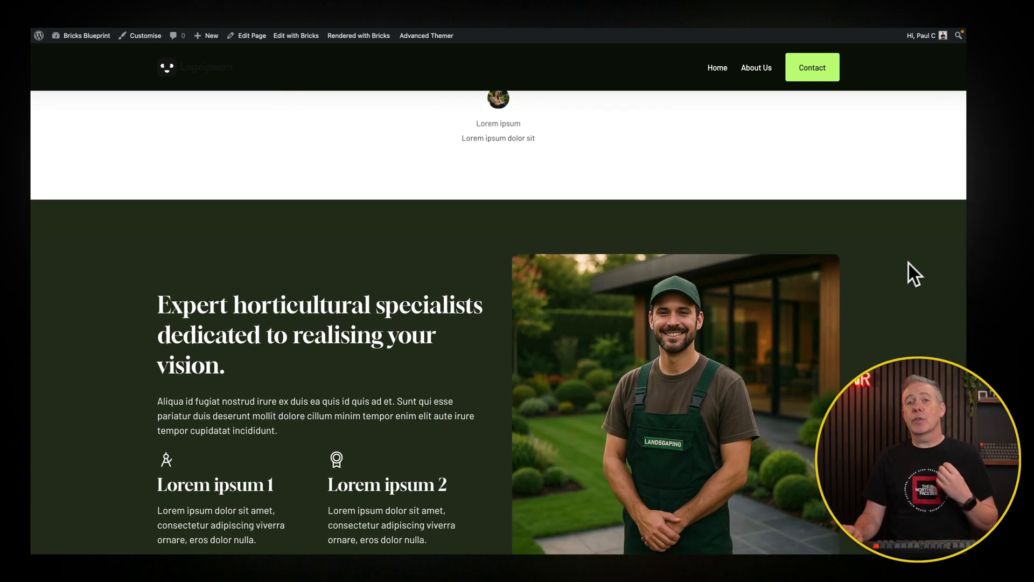
scroll(907, 261, "down", 4)
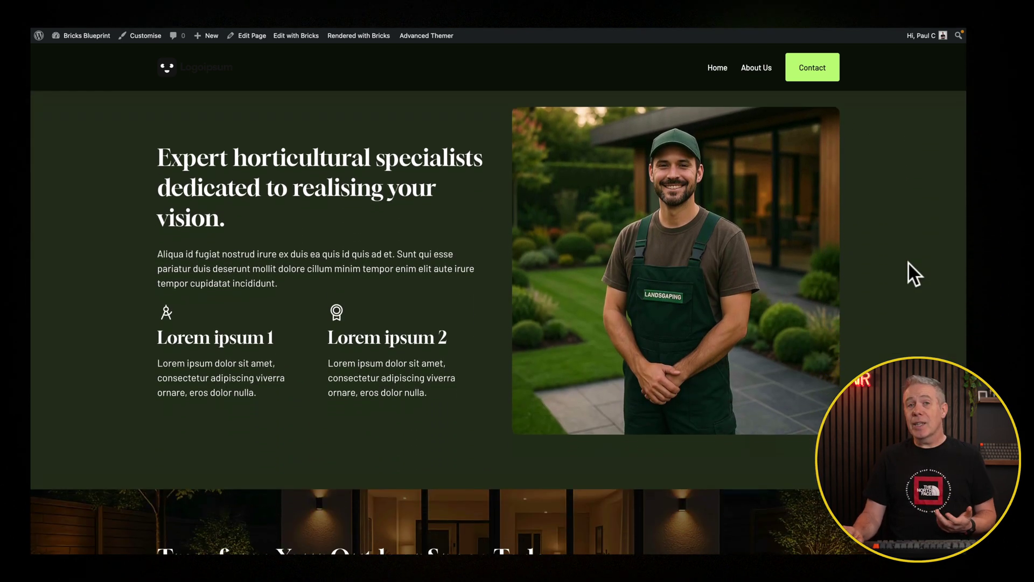
scroll(909, 262, "down", 3)
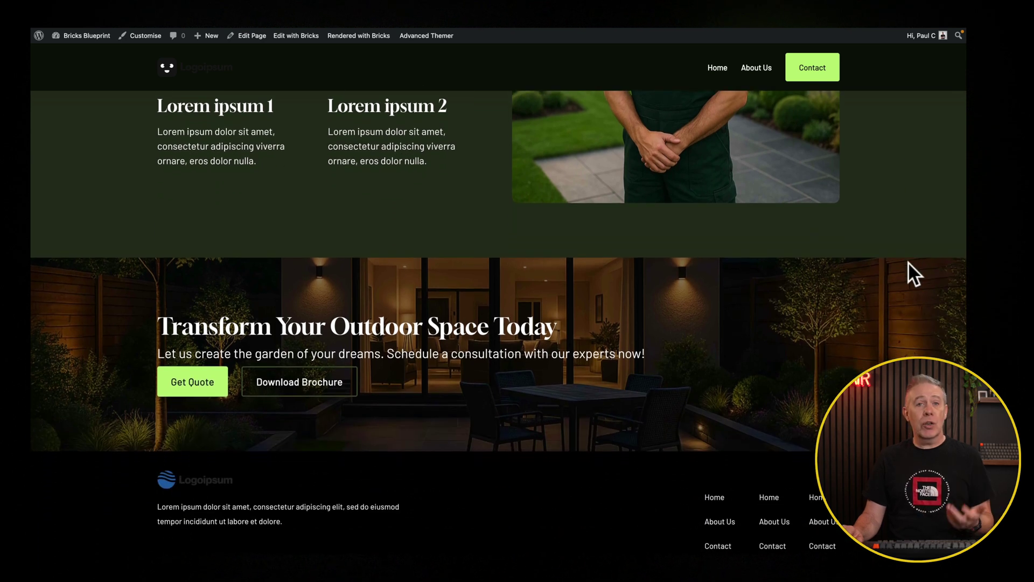